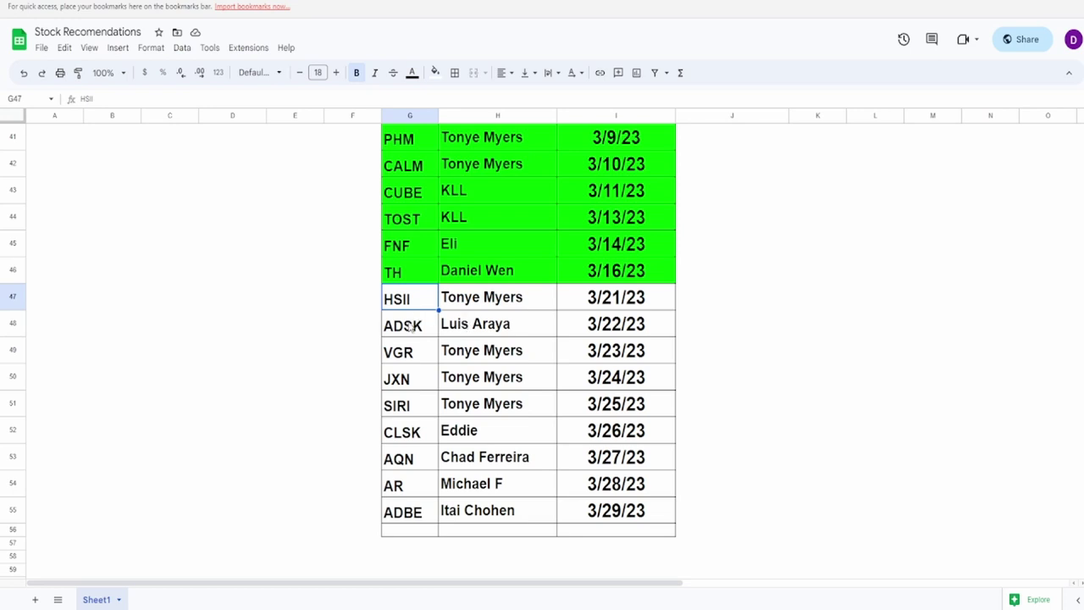
- Mark the ADSK row in the recommendations sheet, then switch to HSII's Seeking Alpha profile and check its sector
drag(413, 323, 598, 346)
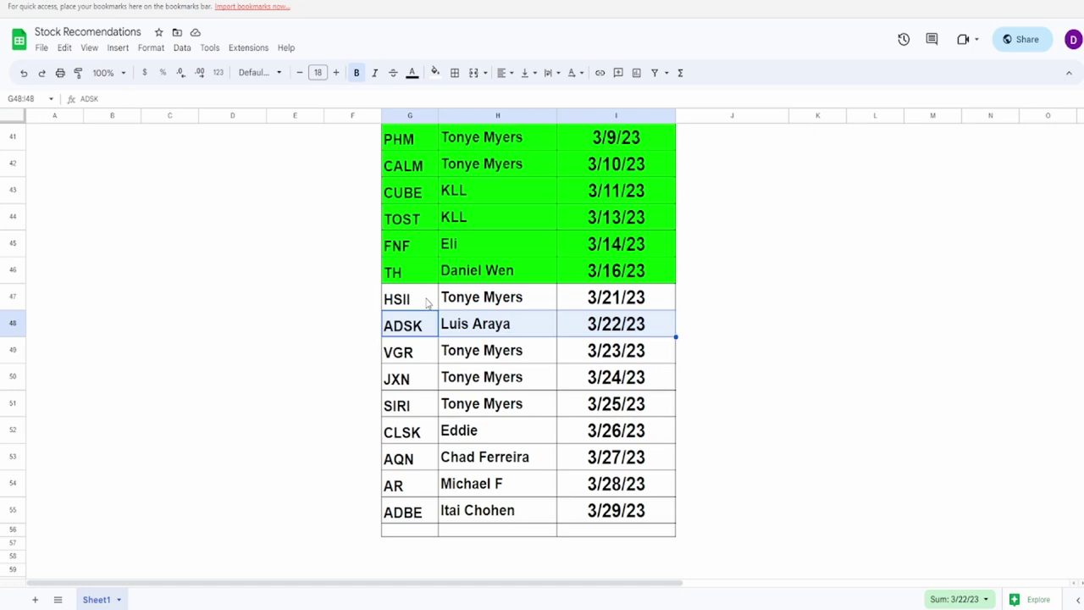
click(241, 1)
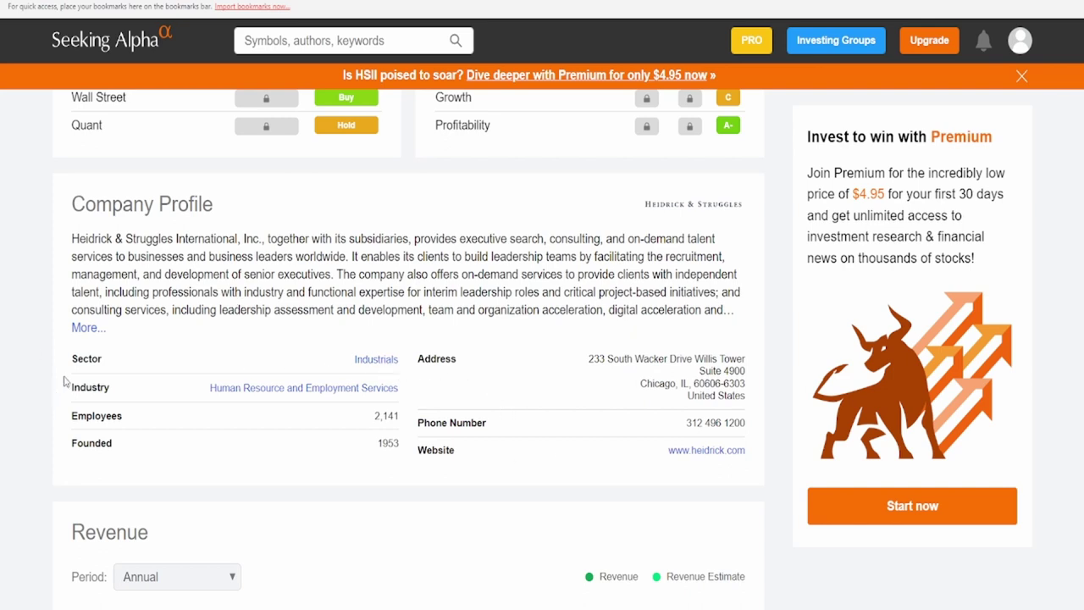
drag(72, 358, 379, 372)
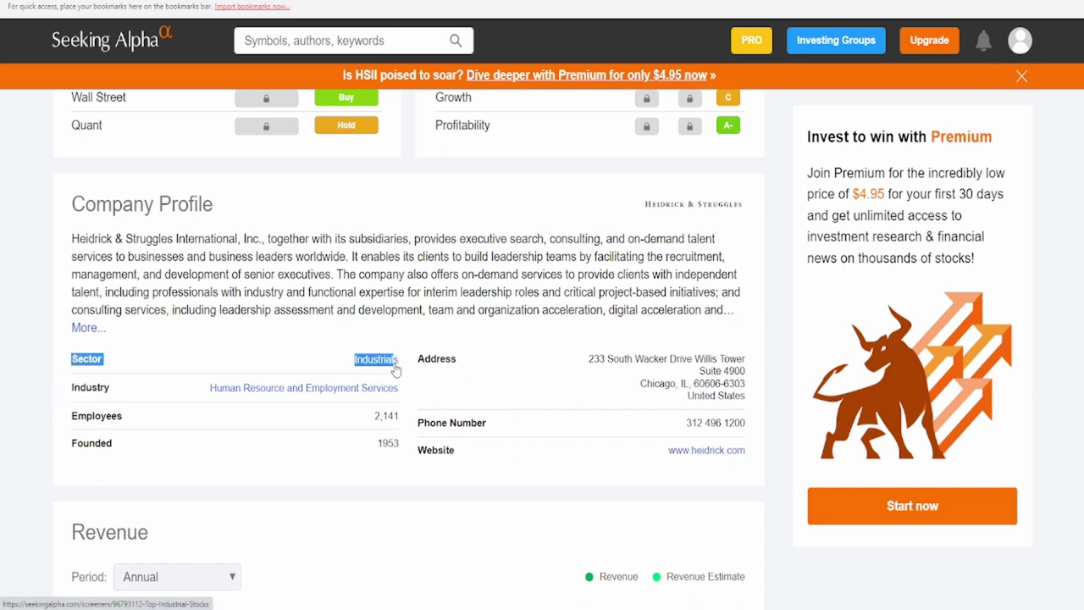
click(181, 360)
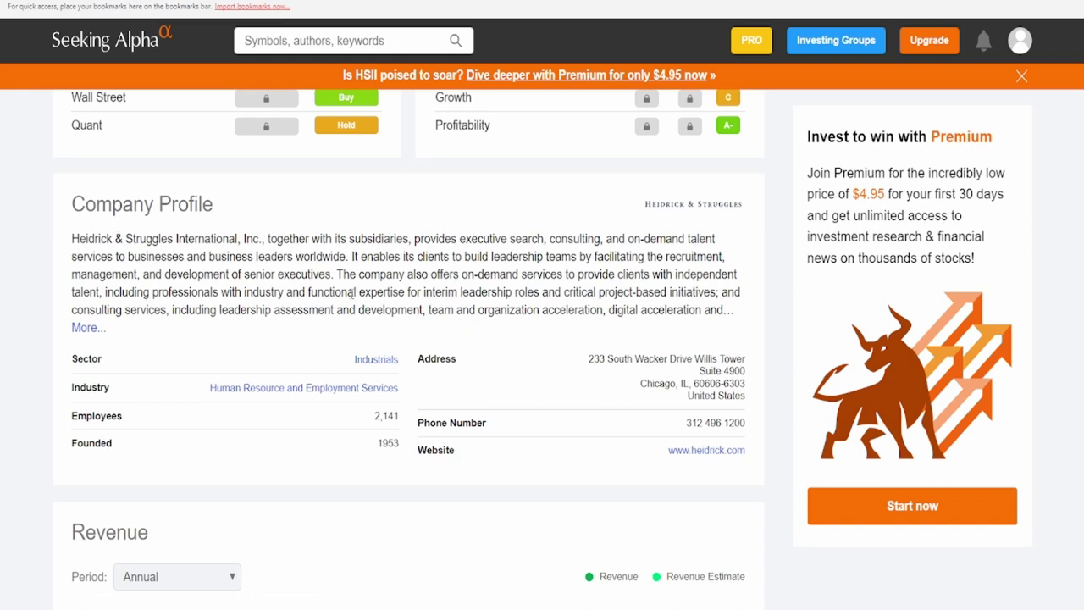
- Read through HSII's company profile description, highlighting the phrases on its executive search, leadership and on-demand talent services
drag(426, 234, 549, 239)
click(555, 238)
drag(70, 258, 256, 259)
click(314, 252)
drag(462, 257, 615, 257)
click(624, 254)
drag(103, 275, 221, 275)
click(282, 275)
drag(337, 274, 571, 291)
click(579, 281)
drag(144, 293, 265, 292)
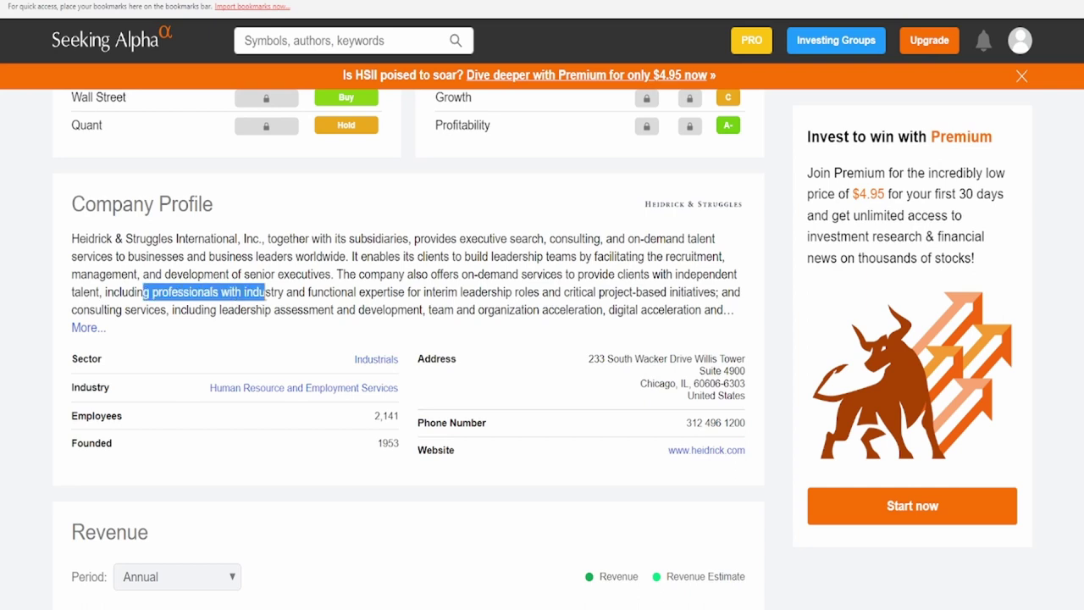
click(374, 293)
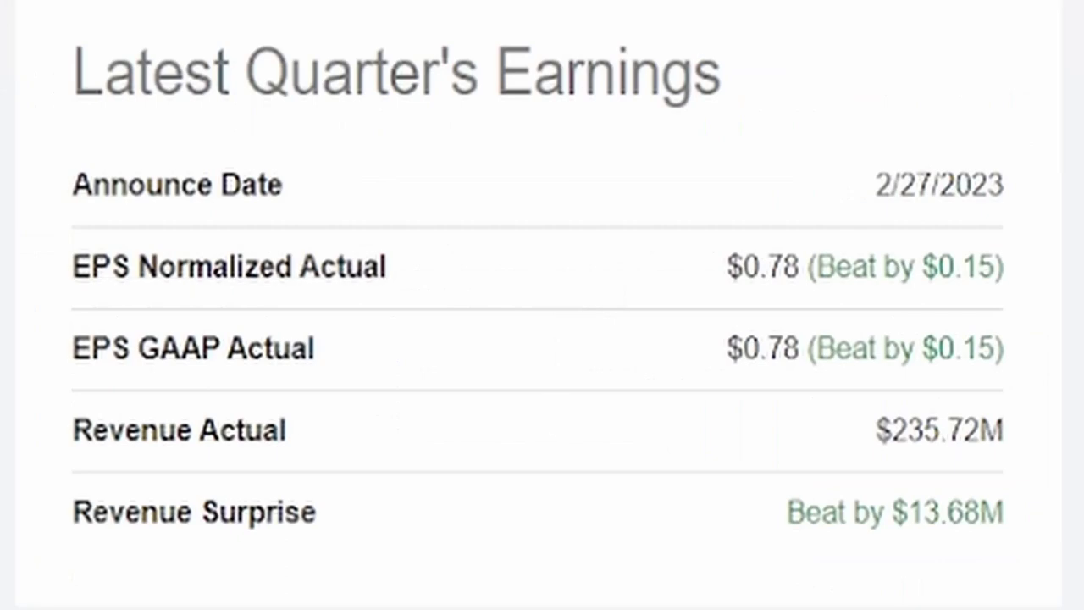
- Review HSII's latest quarter's announce date, EPS, revenue and revenue surprise, plus the upcoming quarter's announce date
drag(855, 190, 992, 182)
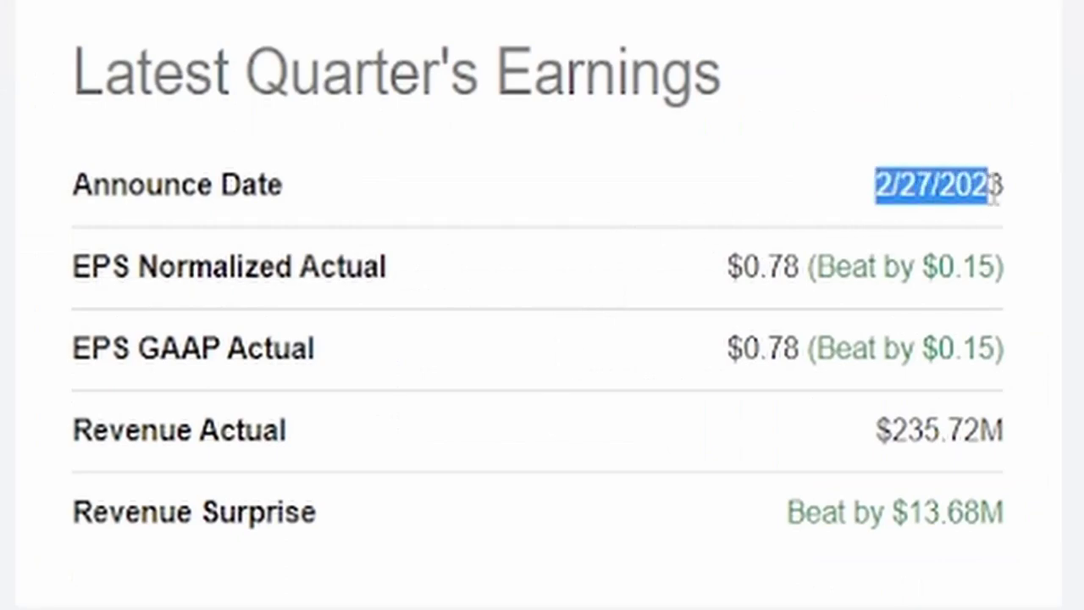
click(993, 187)
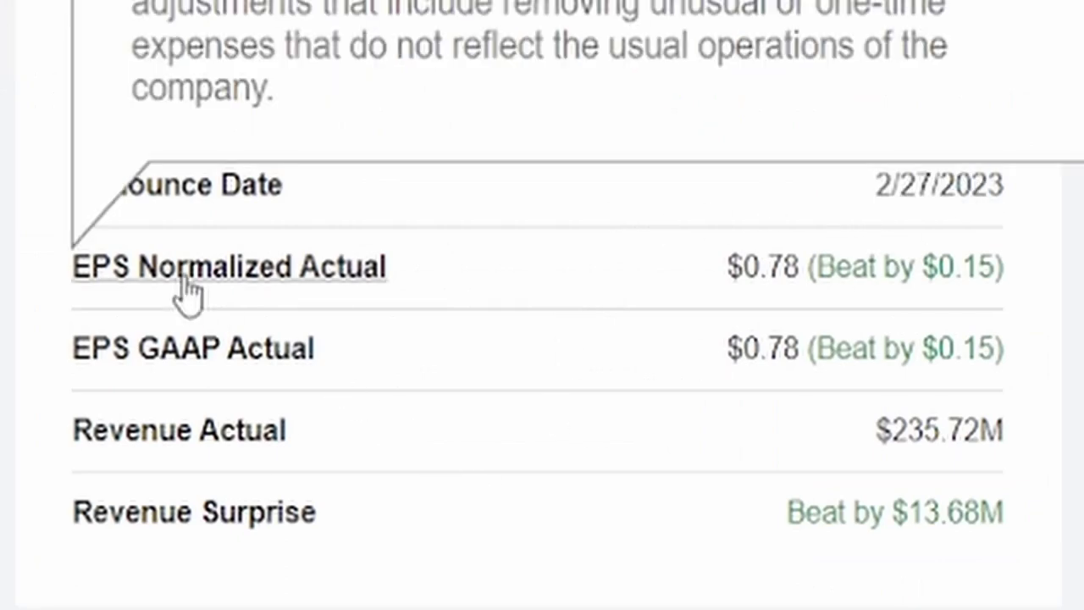
drag(716, 269, 992, 282)
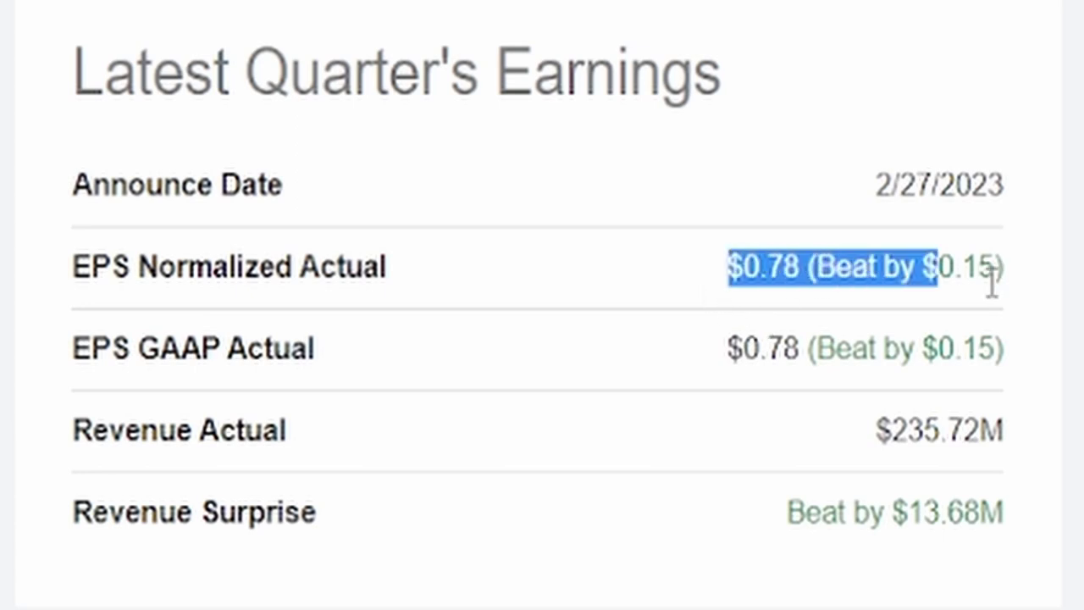
click(992, 281)
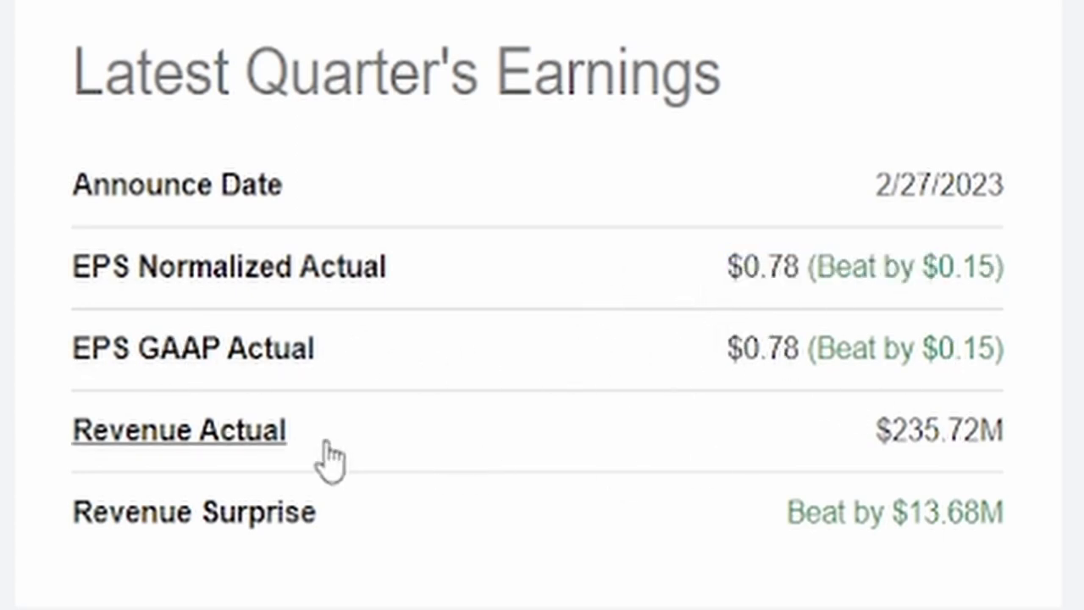
drag(847, 450, 1076, 419)
click(949, 419)
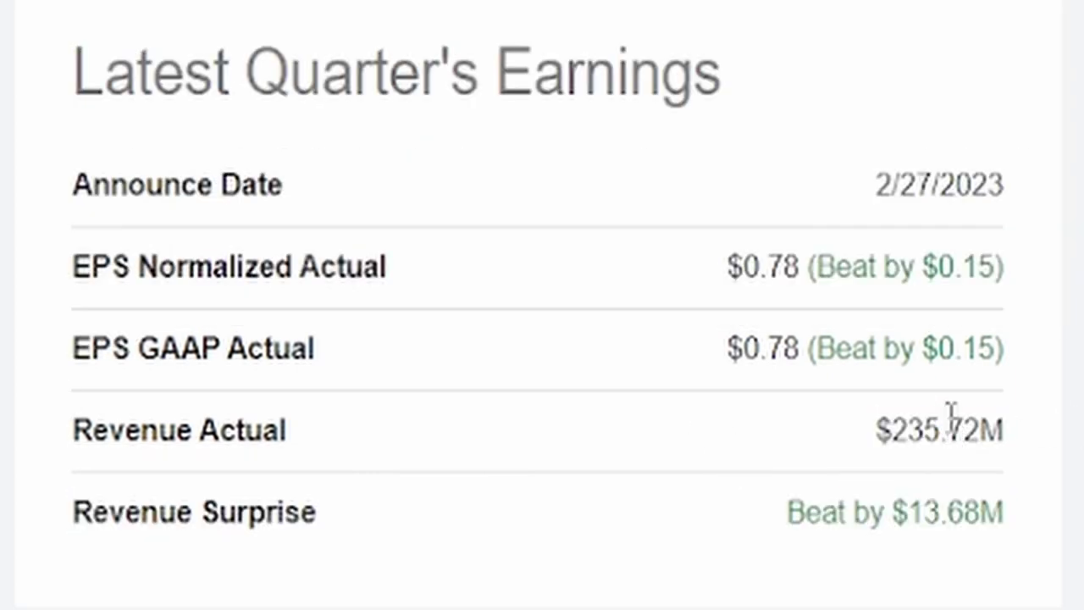
drag(785, 512, 939, 511)
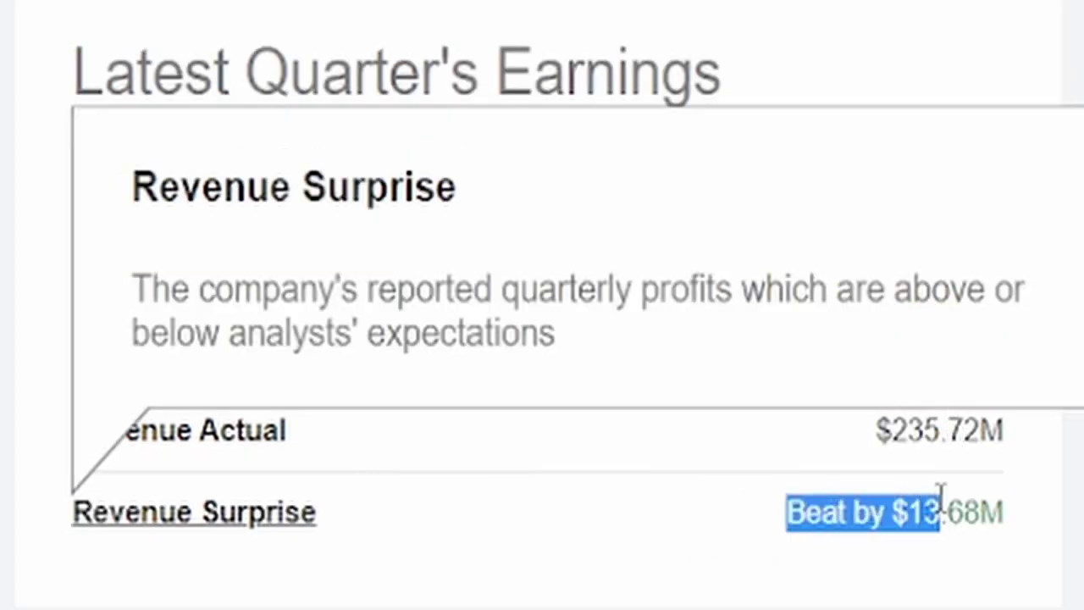
click(1008, 509)
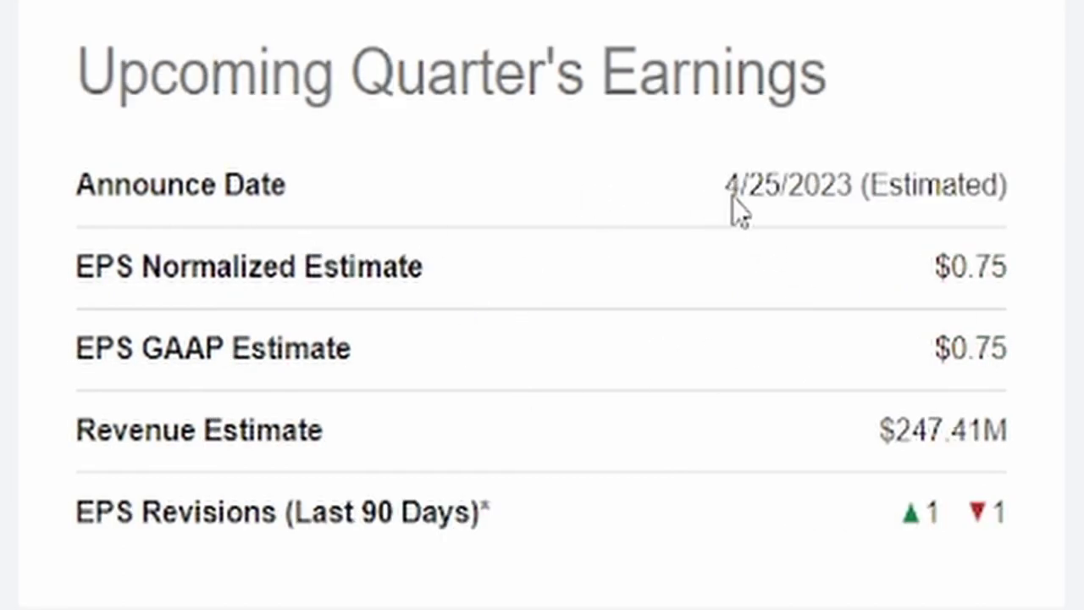
drag(728, 190, 835, 220)
click(805, 183)
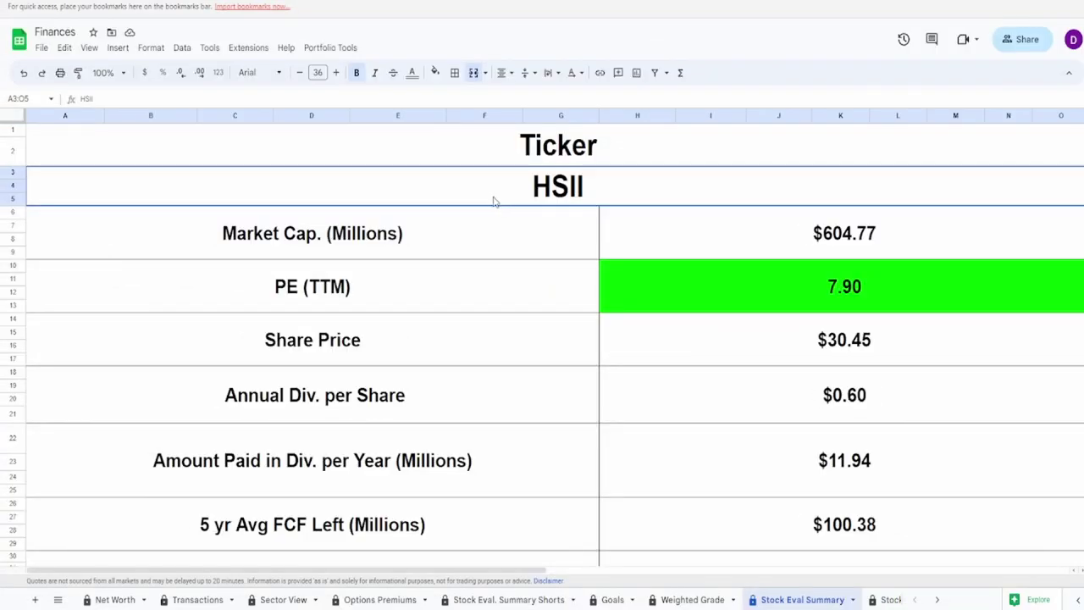
- In the Finances spreadsheet's Stock Eval Summary, review HSII's market cap, PE (TTM) and share price cells
click(706, 257)
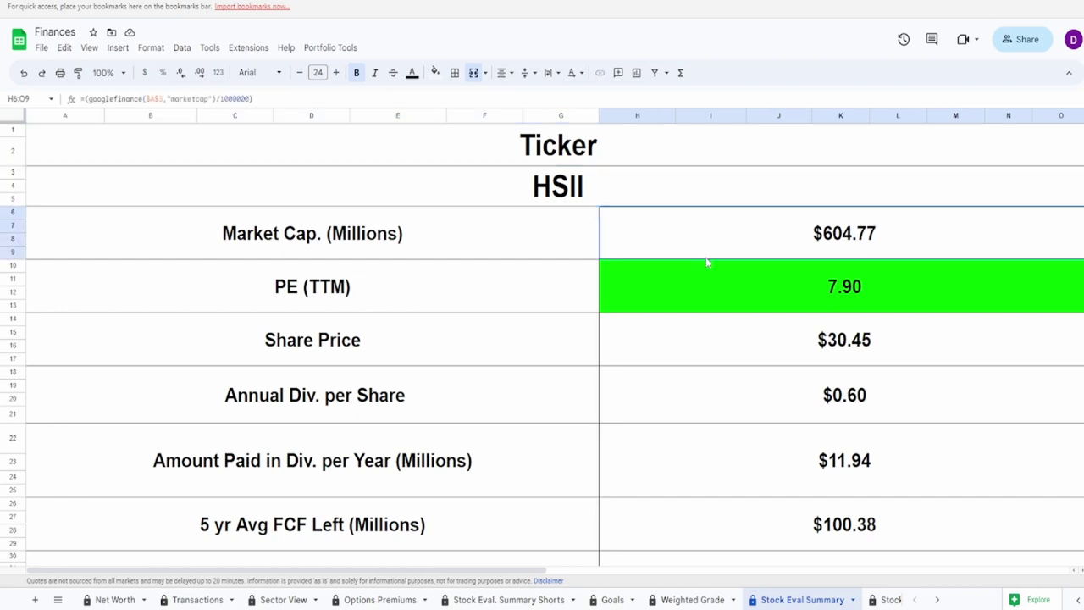
click(681, 292)
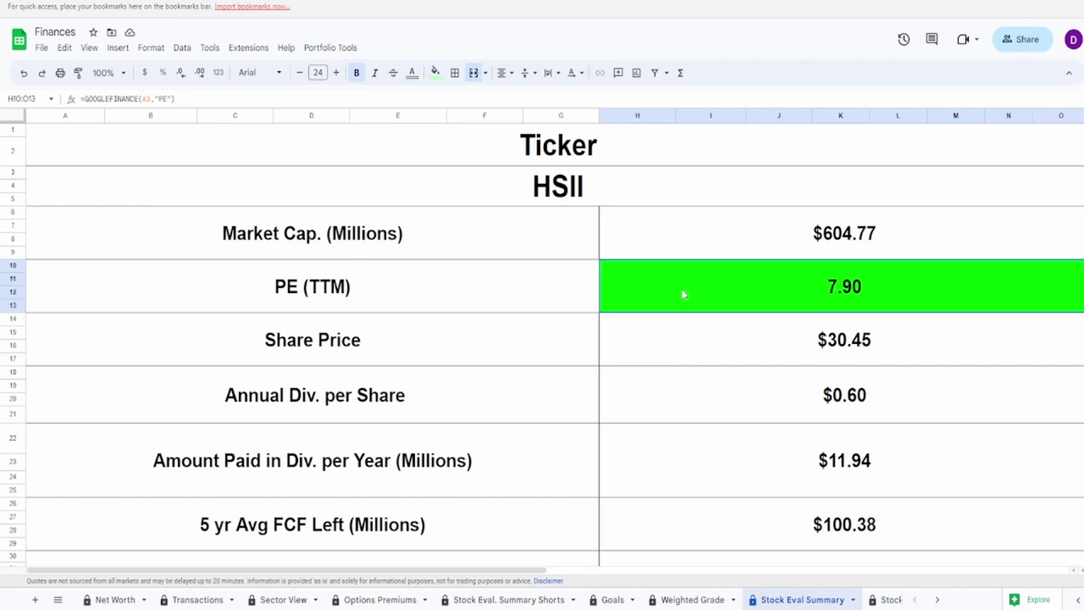
click(638, 340)
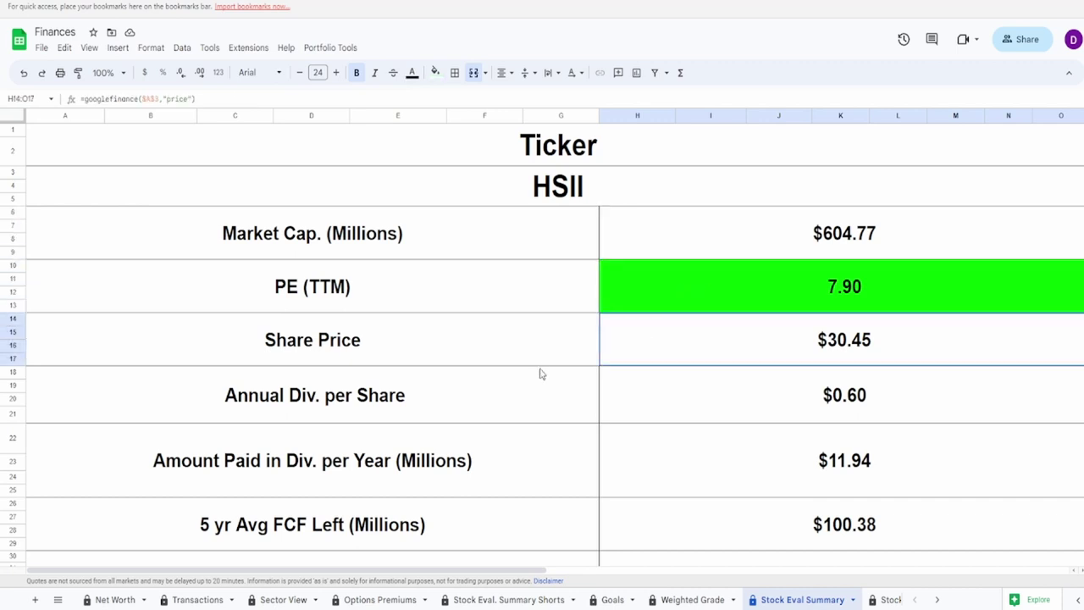
click(644, 301)
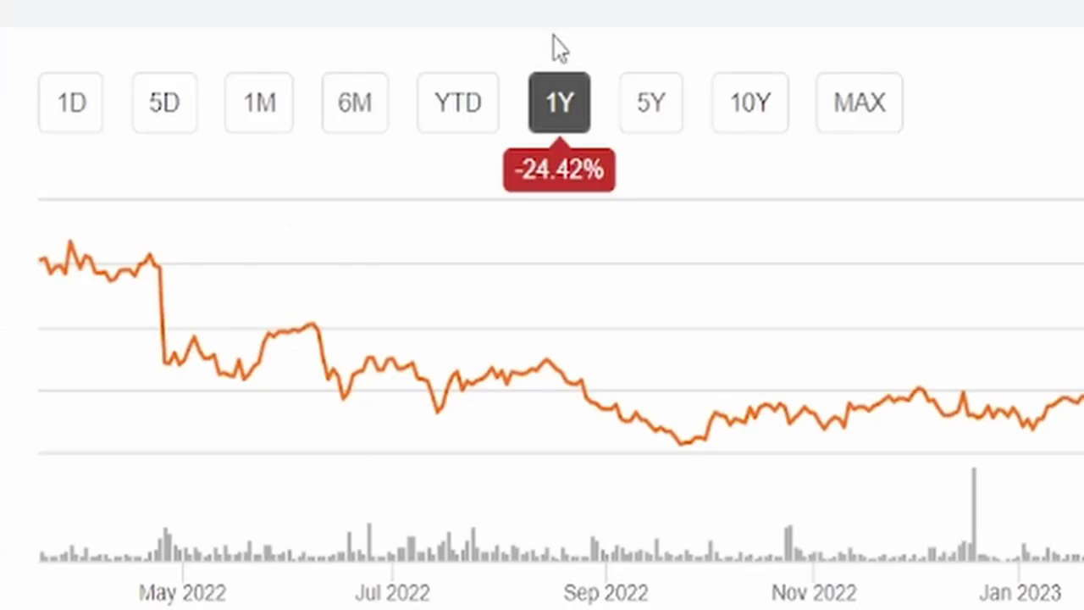
- Show HSII's year-to-date price chart on Seeking Alpha and examine both ends of its 52-week range
click(477, 104)
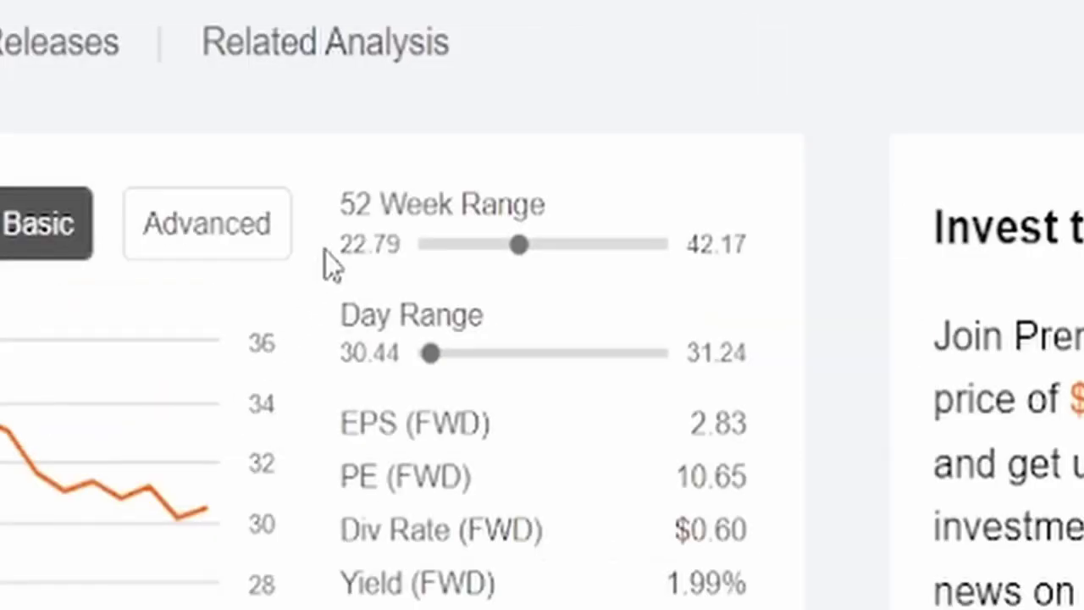
drag(349, 258, 625, 279)
click(700, 280)
drag(699, 243, 788, 240)
click(784, 238)
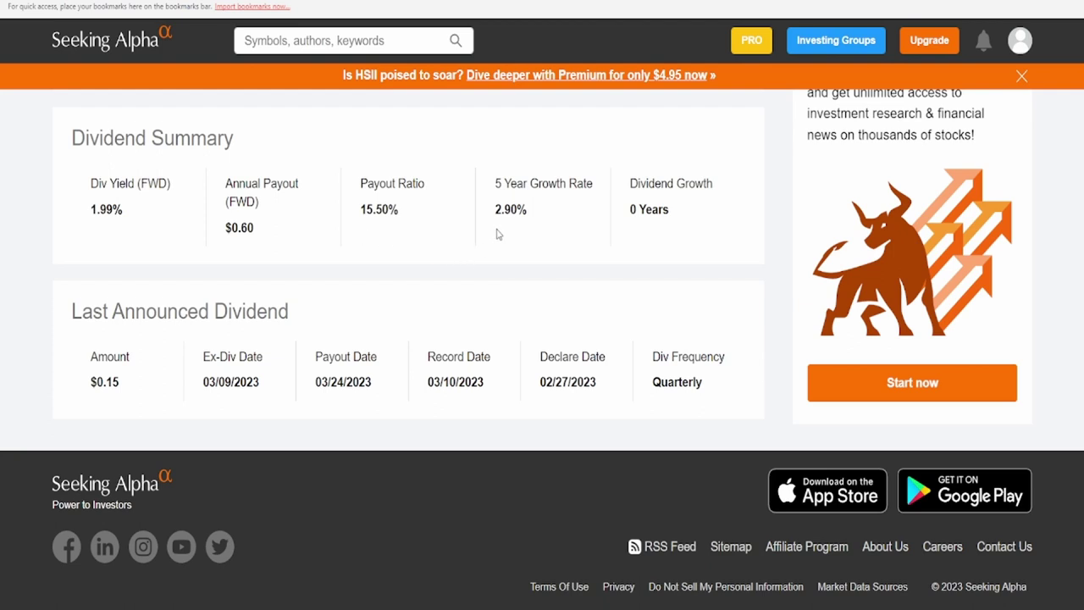
- Open HSII's Dividend History page and examine the five-year dividend payment chart
scroll(337, 390, up, 4)
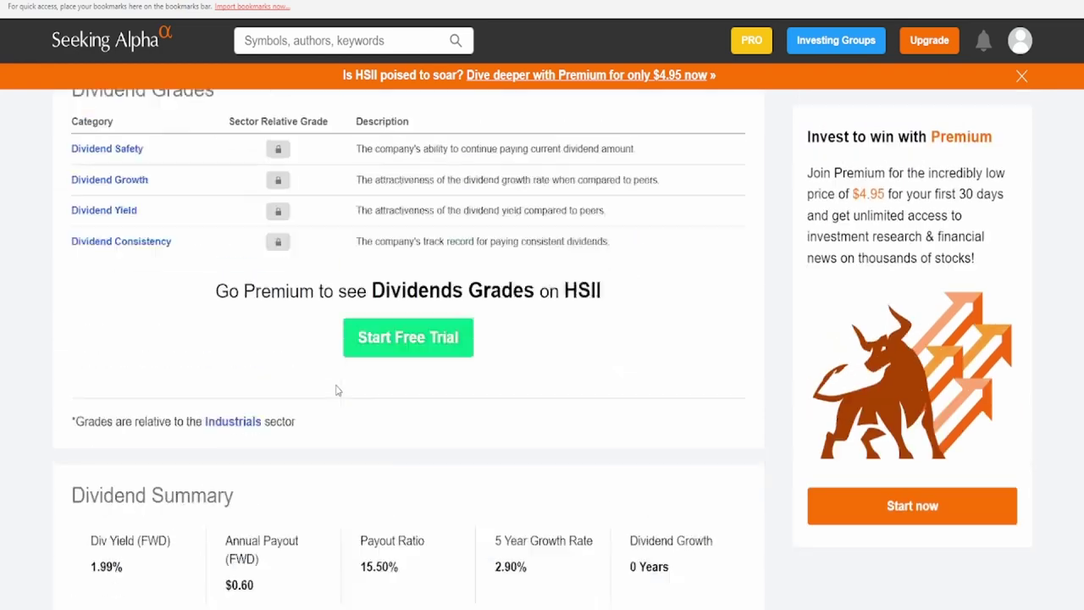
scroll(337, 390, up, 3)
click(540, 311)
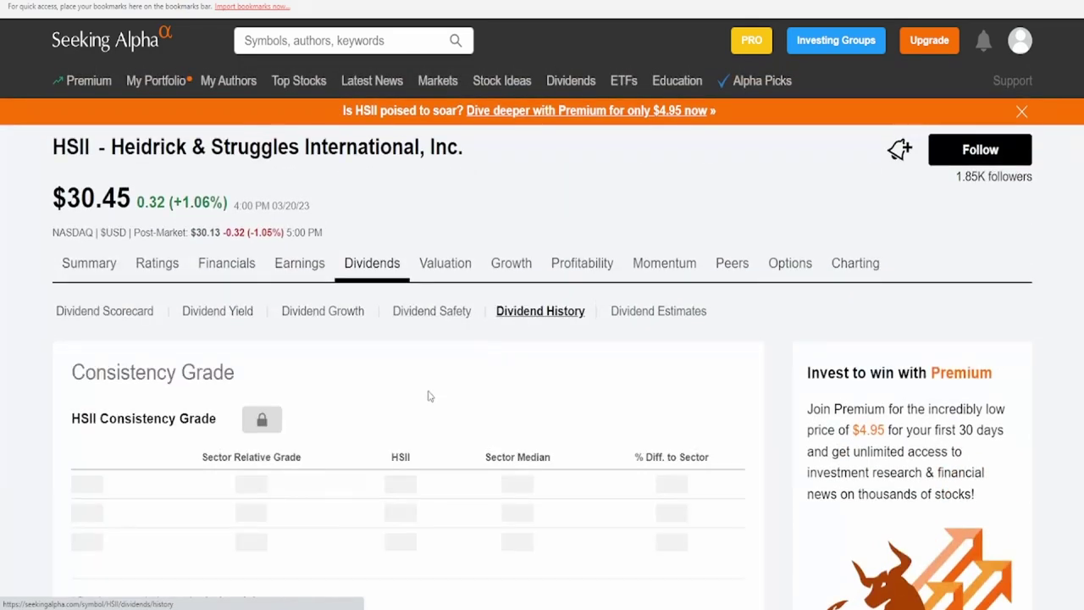
scroll(424, 402, down, 5)
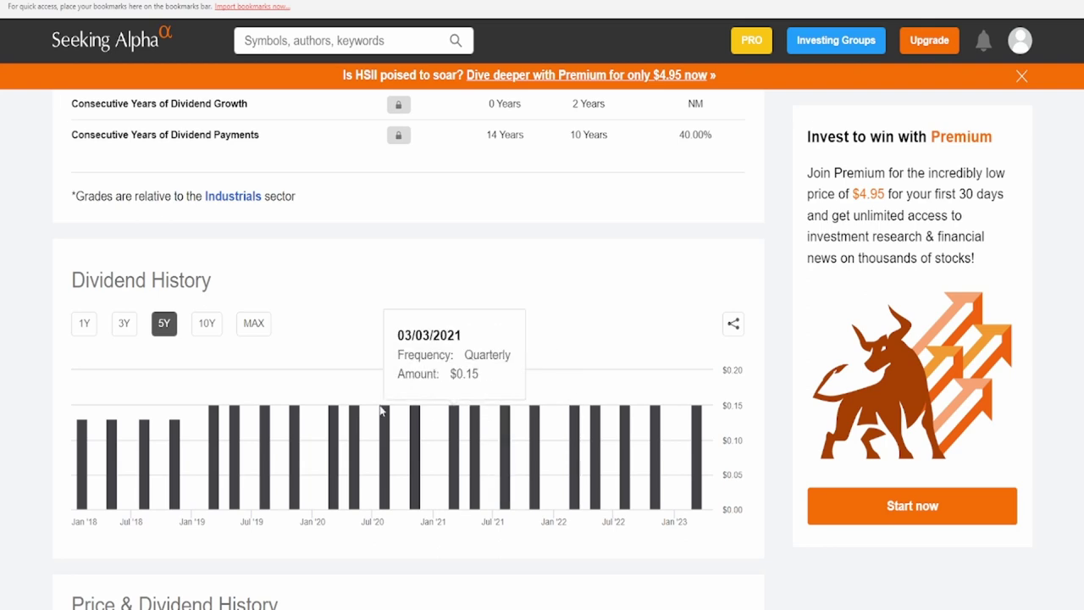
- Return to HSII's Dividend Scorecard and examine the dividend summary and last announced dividend
scroll(354, 369, up, 5)
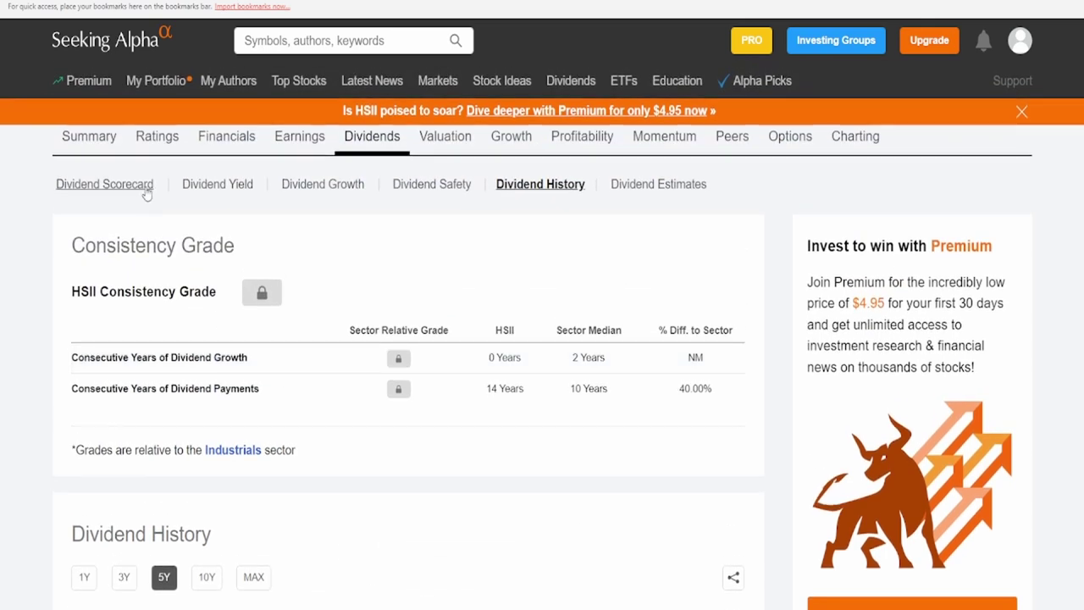
click(138, 190)
scroll(356, 368, down, 7)
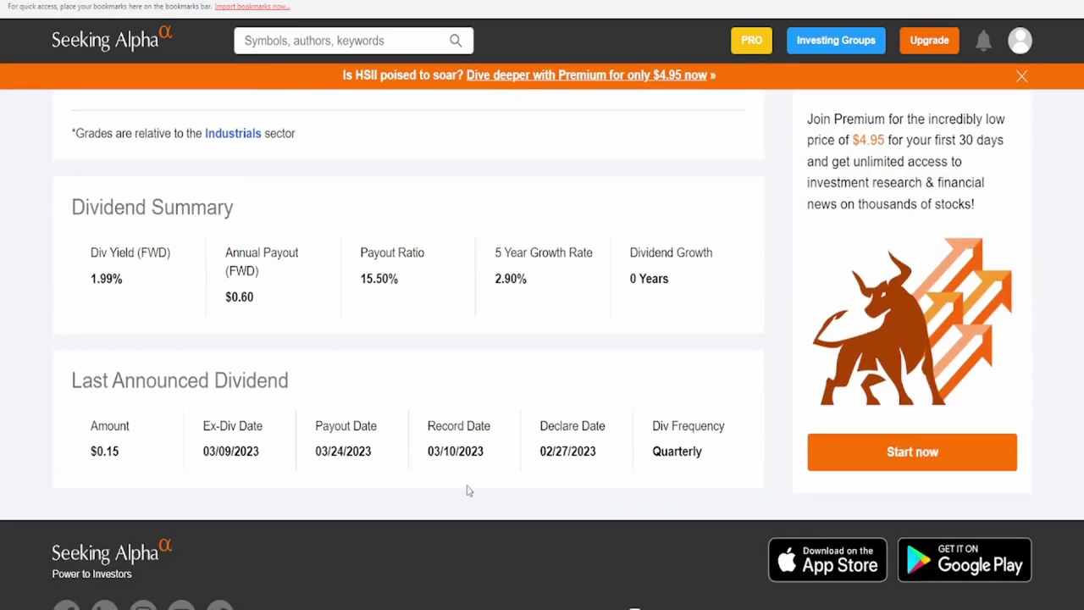
scroll(468, 490, down, 1)
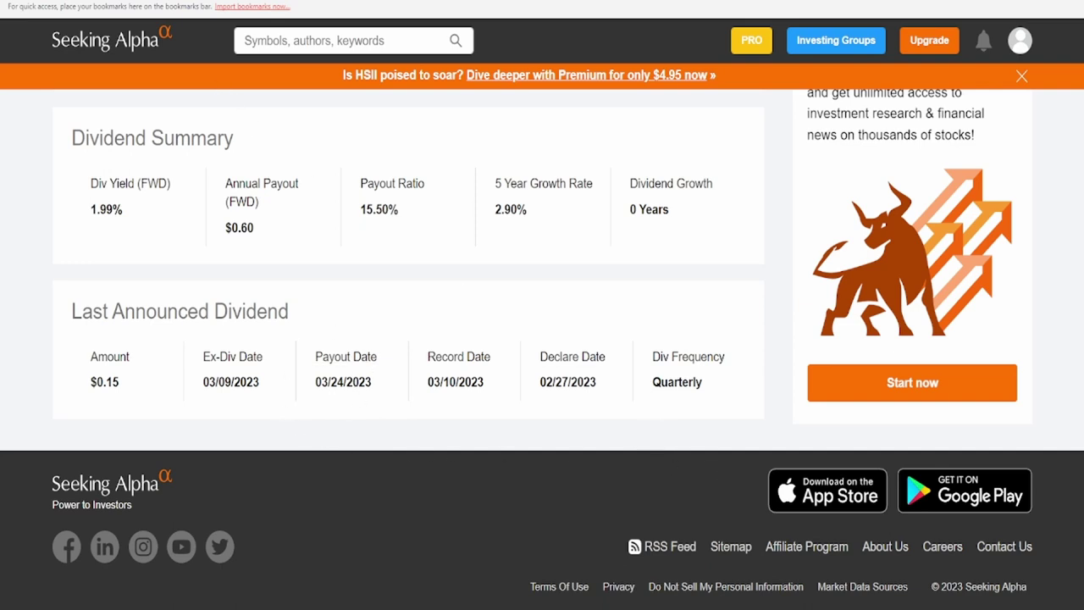
- Switch back to the Finances spreadsheet and review the yearly dividend amount paid, five-year average FCF left and last year FCF left
key(ctrl+Tab)
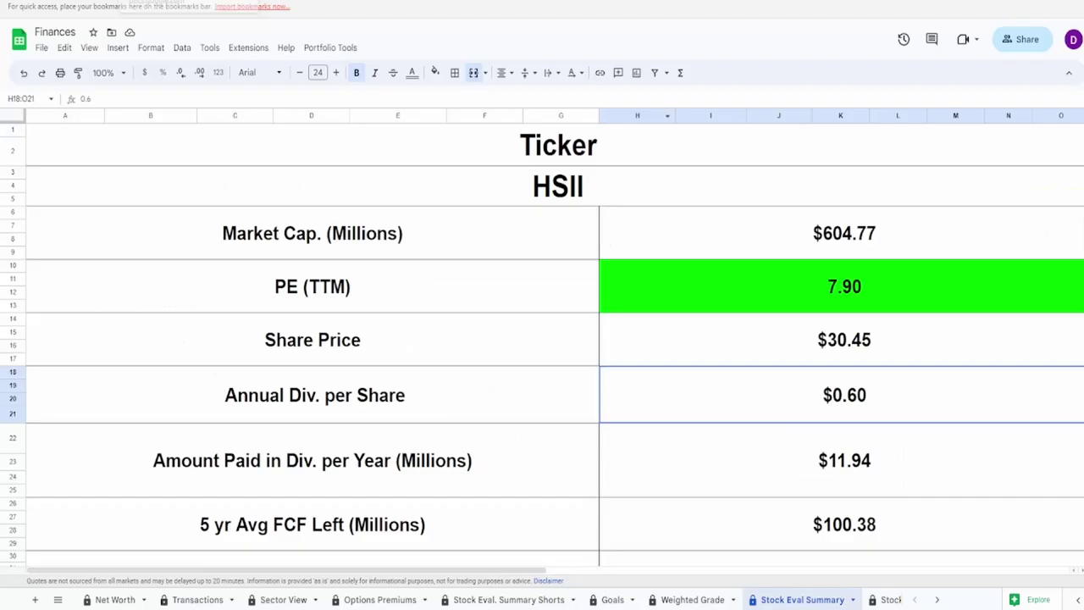
click(678, 468)
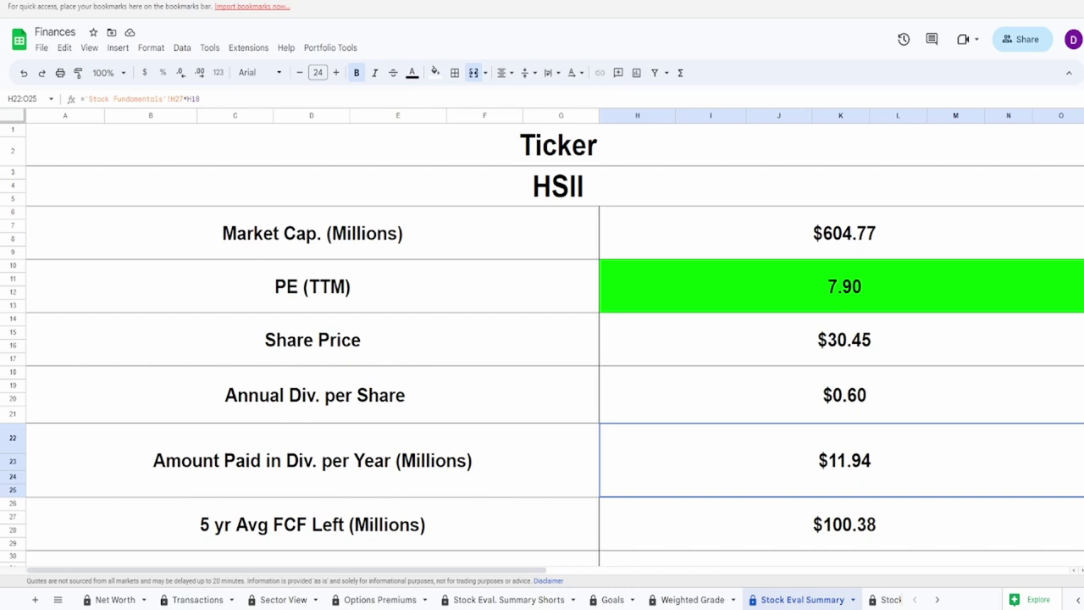
click(865, 509)
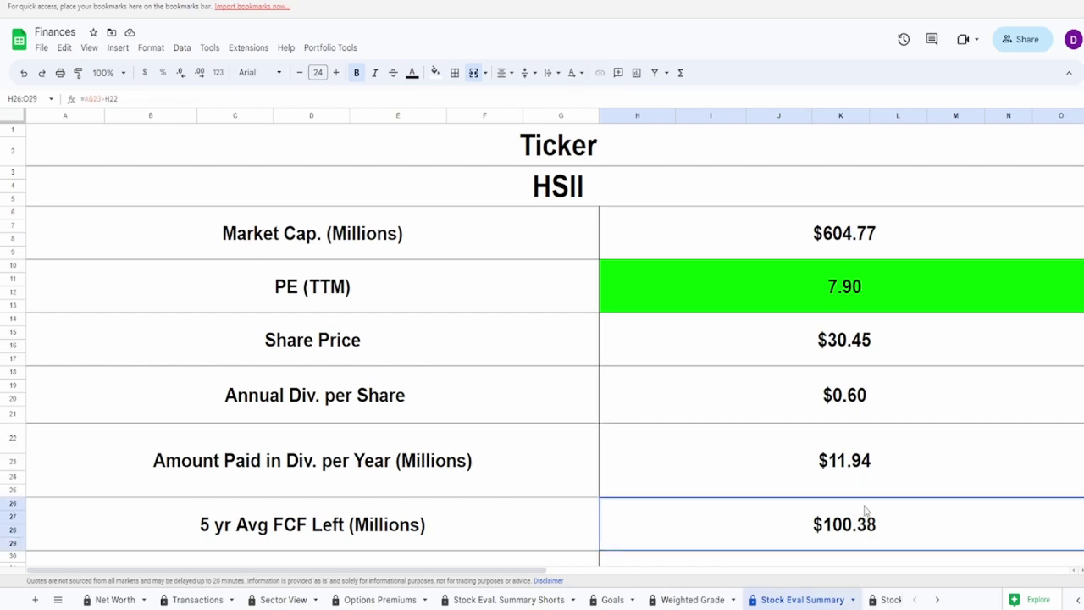
scroll(865, 509, down, 2)
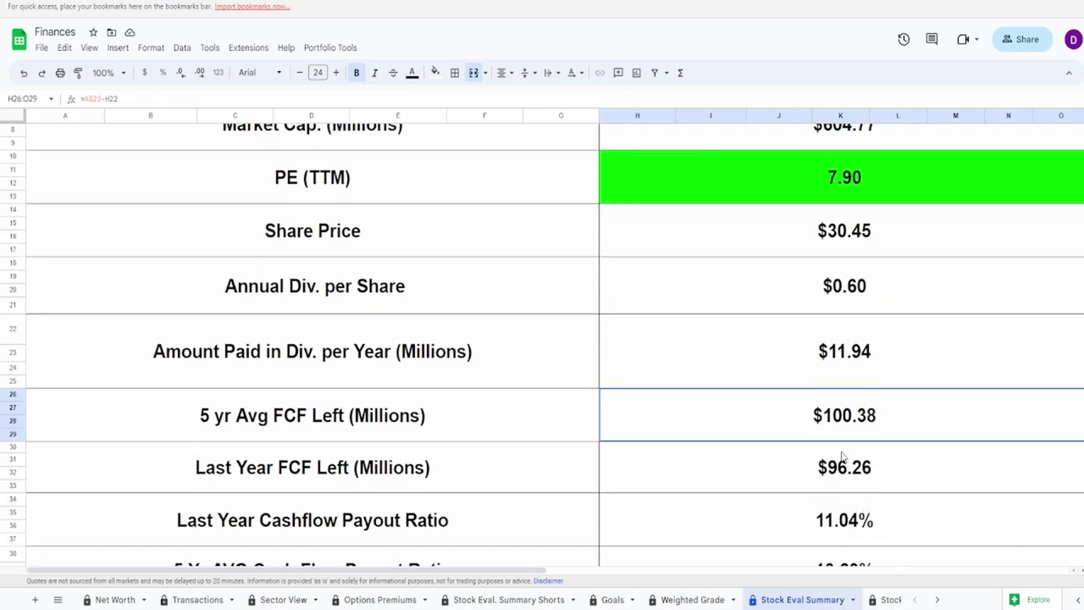
click(816, 386)
click(805, 422)
click(779, 471)
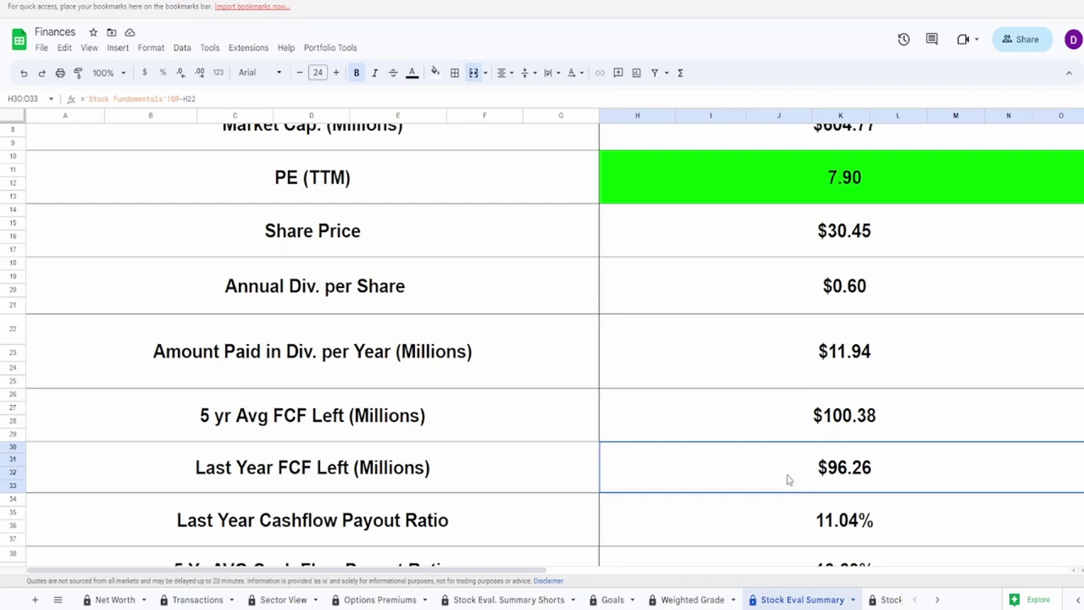
- Review HSII's last year and five-year average cash flow payout ratios in the Stock Eval Summary
scroll(789, 493, down, 1)
scroll(789, 487, down, 1)
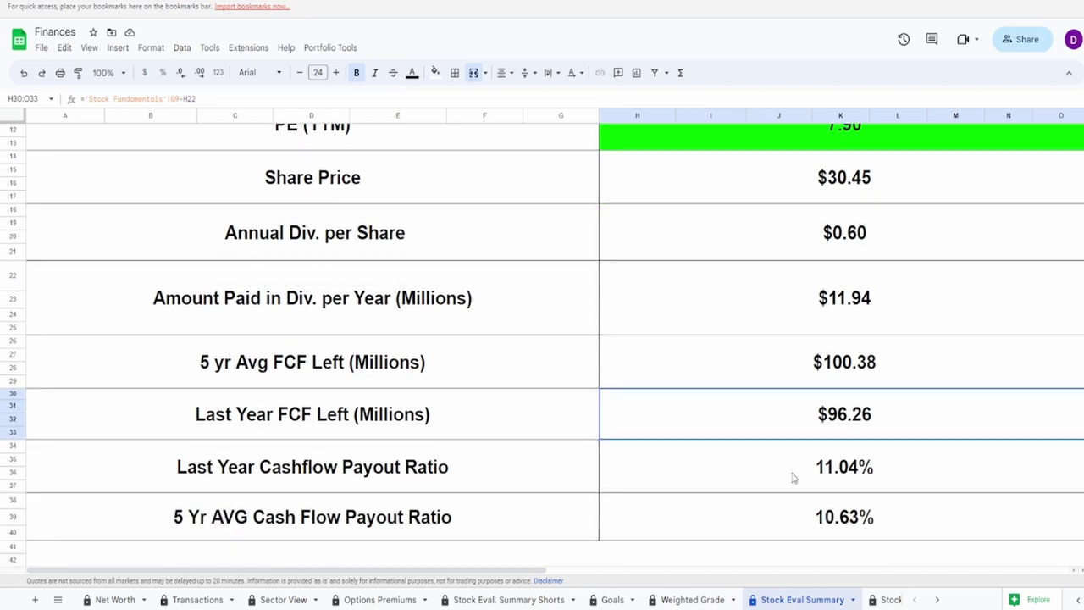
click(786, 467)
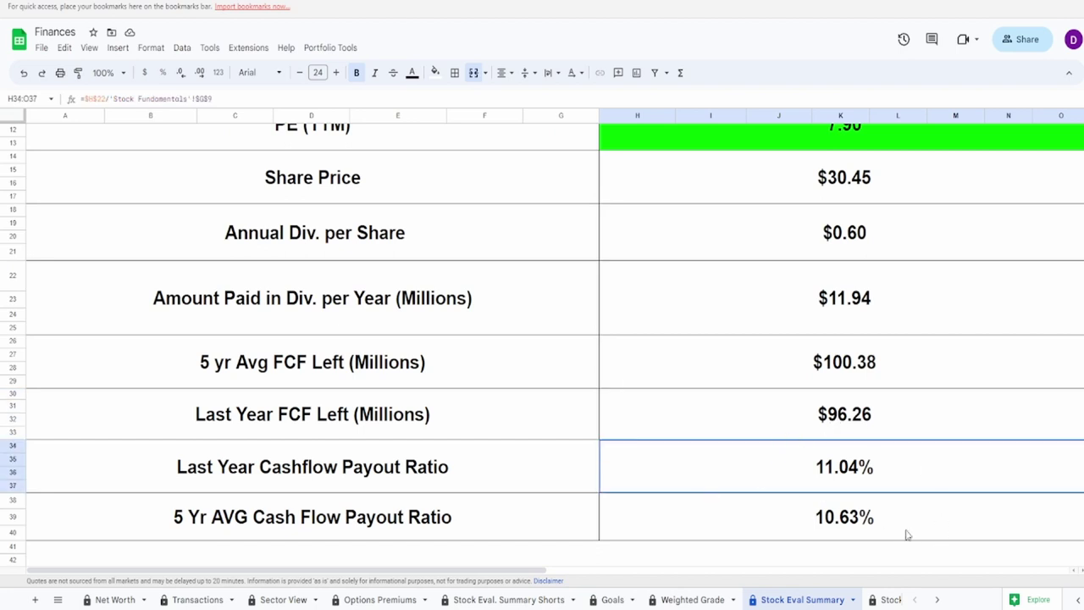
click(749, 500)
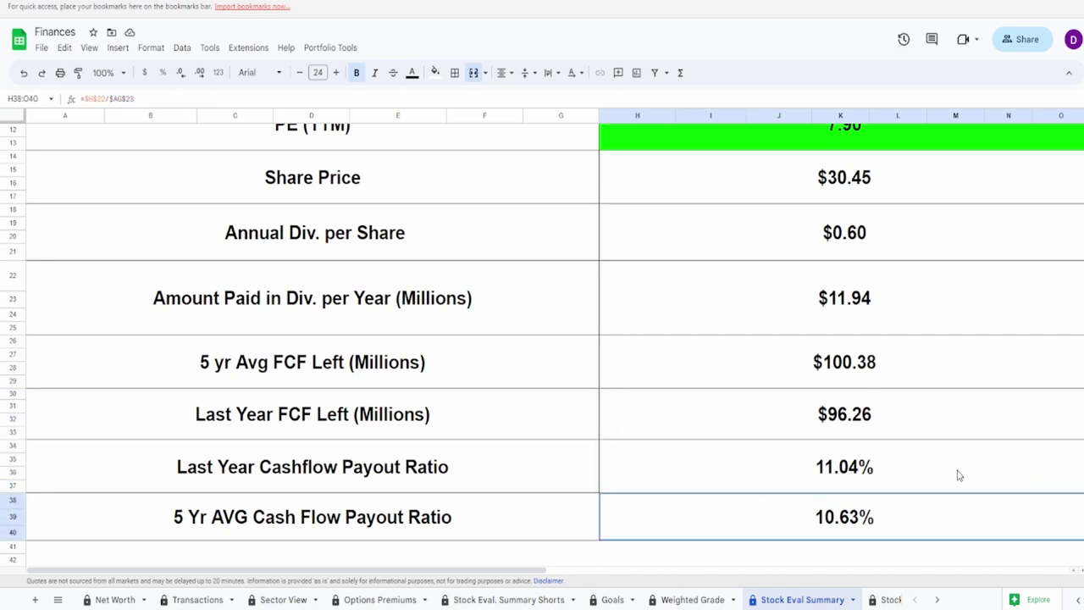
click(906, 479)
click(834, 527)
scroll(574, 486, up, 2)
click(851, 315)
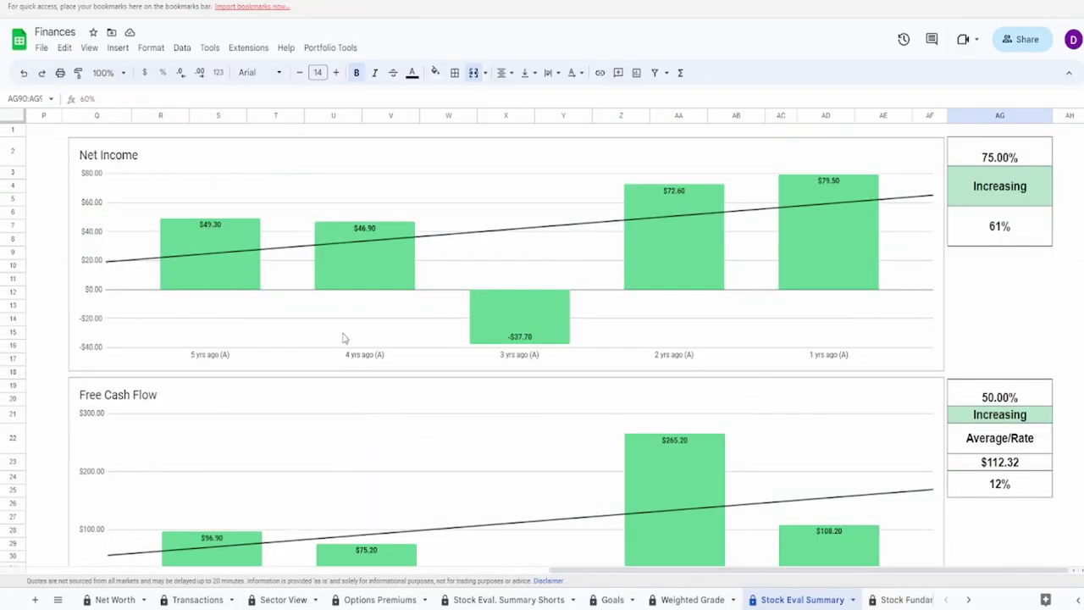
- Examine the yearly bars of the Net Income chart together with its growth rate and grade
click(344, 338)
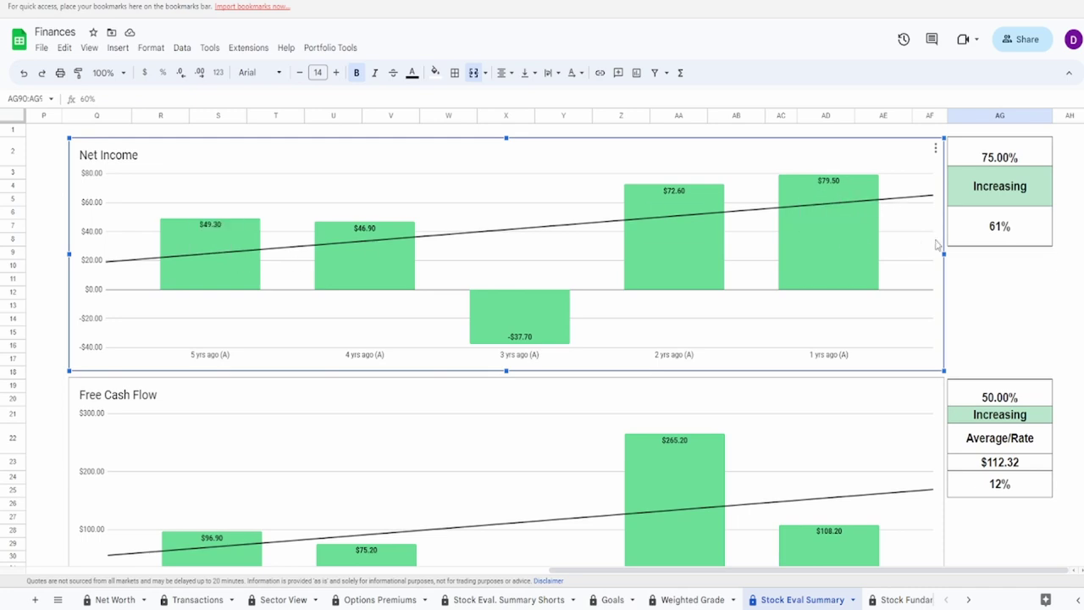
click(983, 237)
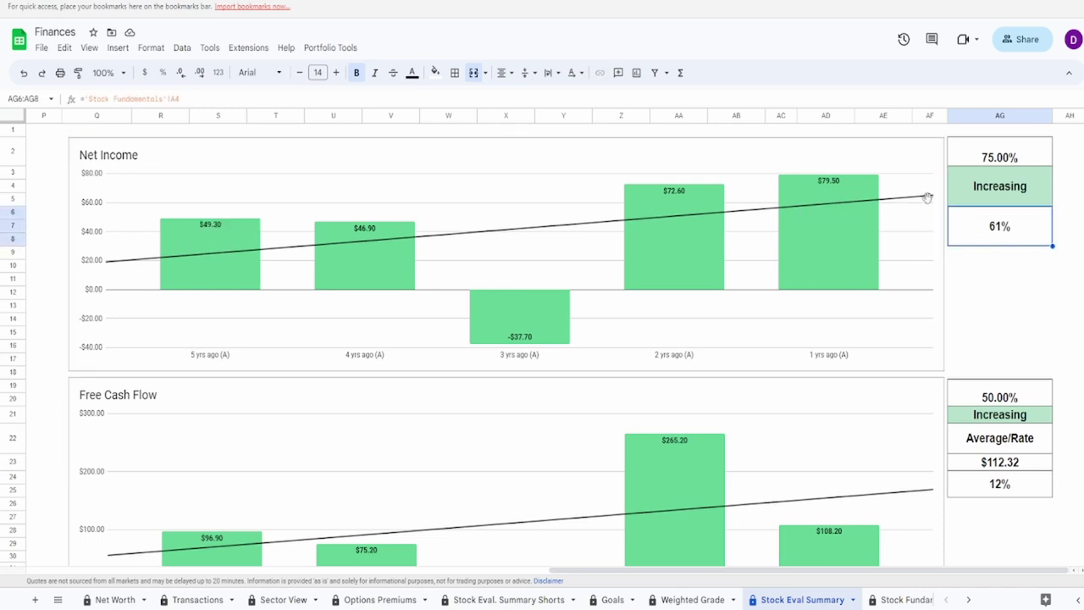
click(690, 246)
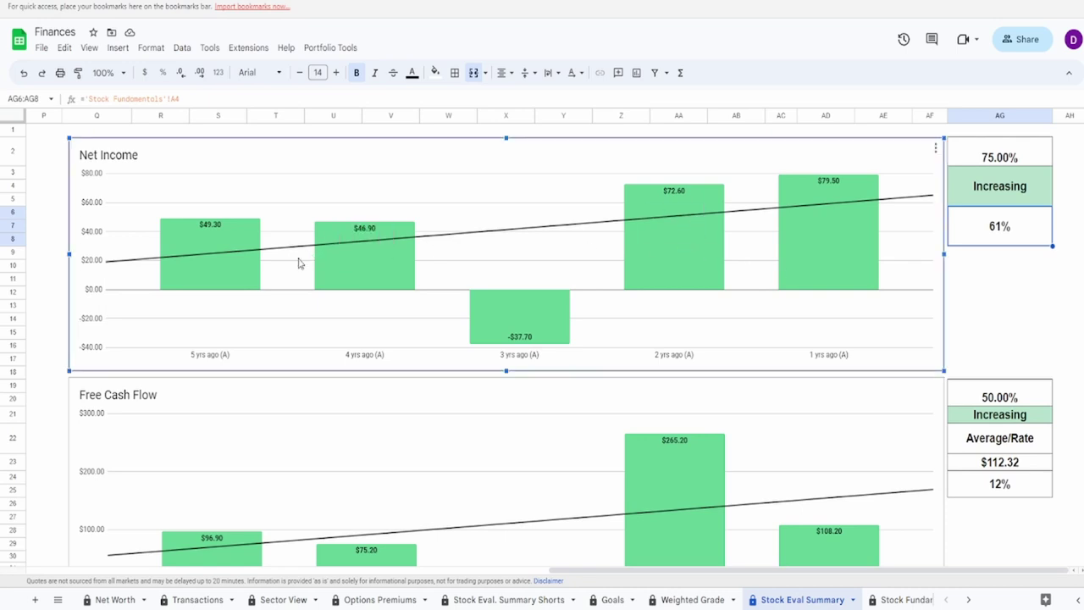
mouse_move(499, 319)
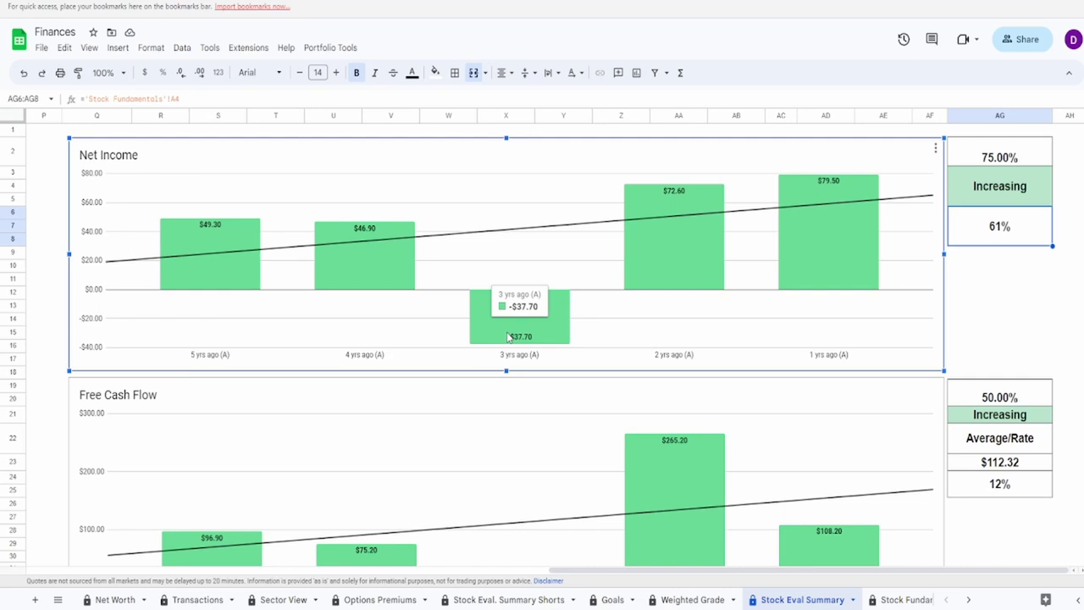
click(993, 166)
click(497, 249)
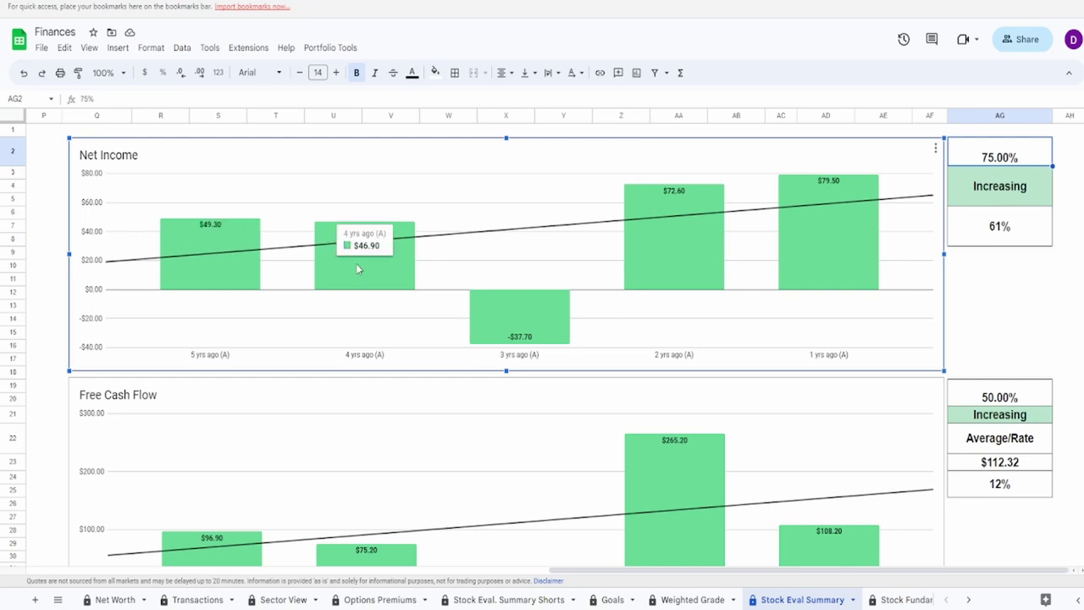
mouse_move(172, 272)
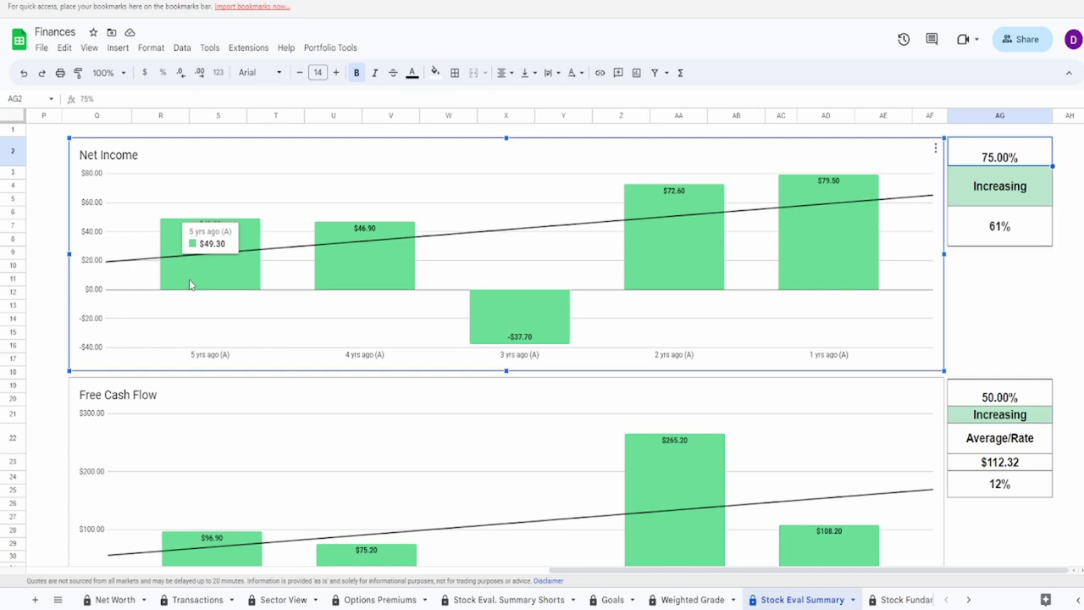
mouse_move(346, 258)
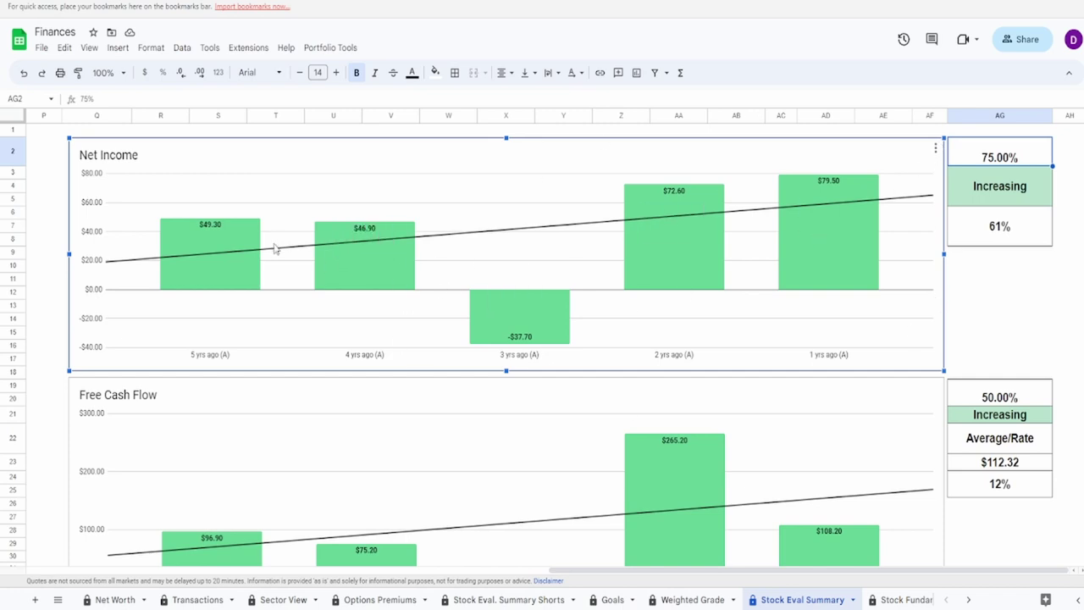
- Set the grade beside the Net Income chart to 85%
click(1039, 151)
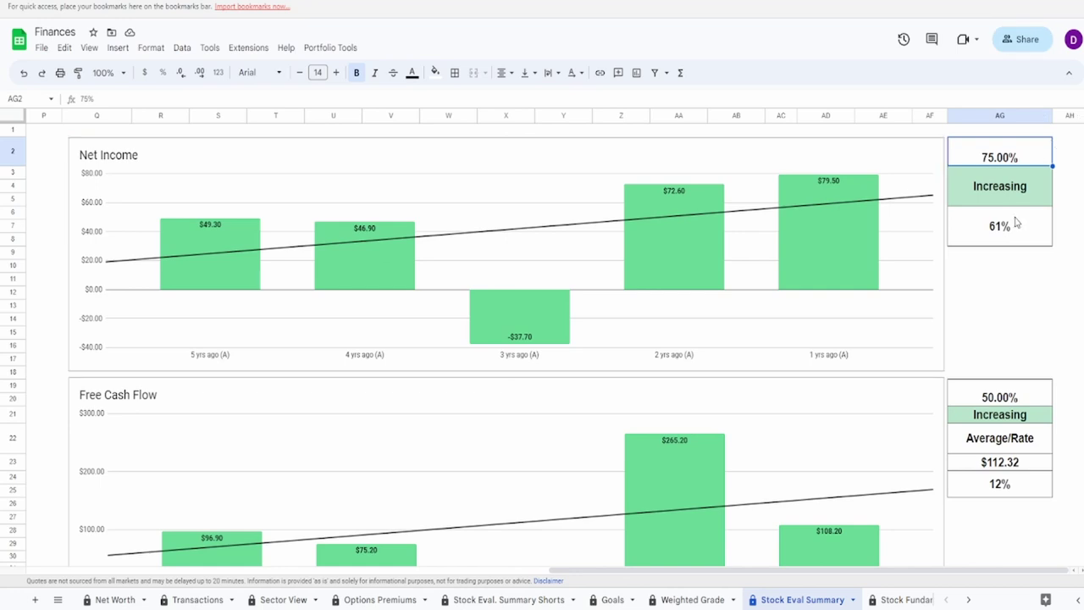
text(85)
key(Return)
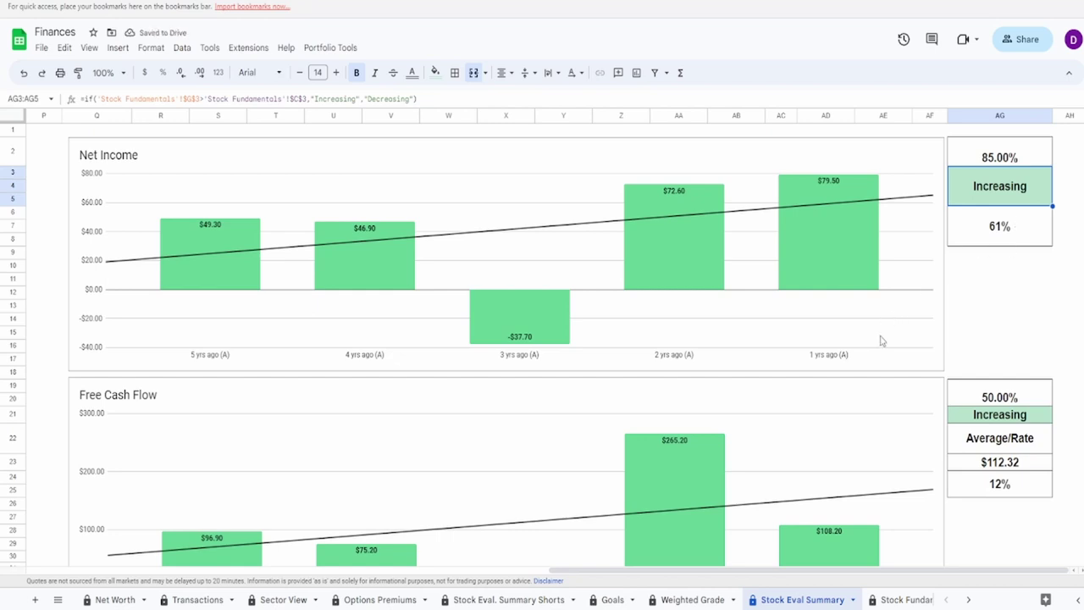
- Review the Free Cash Flow chart with its average and growth rate
scroll(881, 339, down, 4)
click(282, 308)
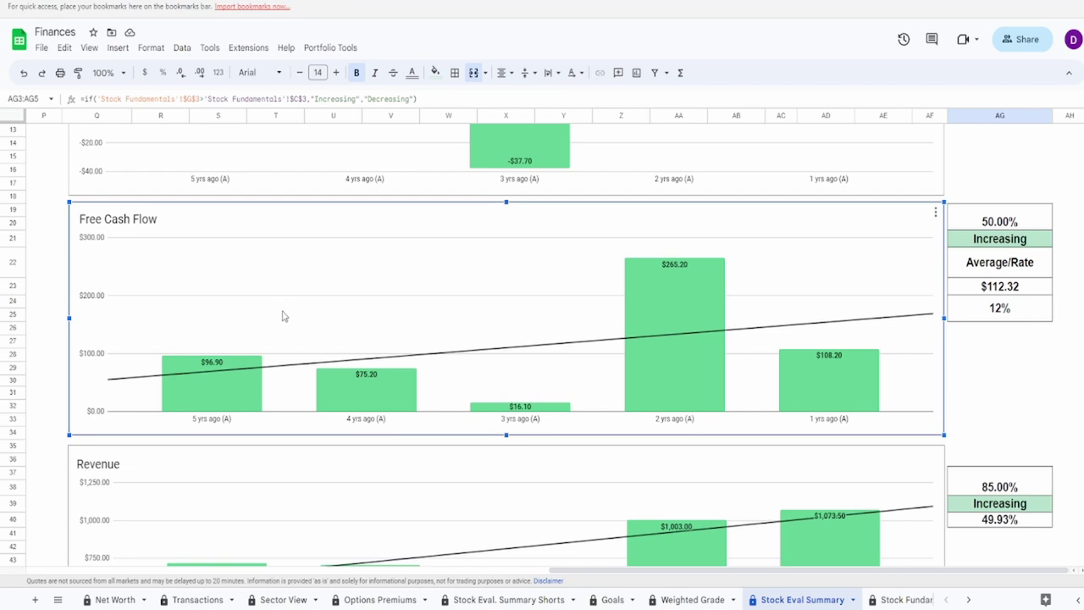
mouse_move(227, 402)
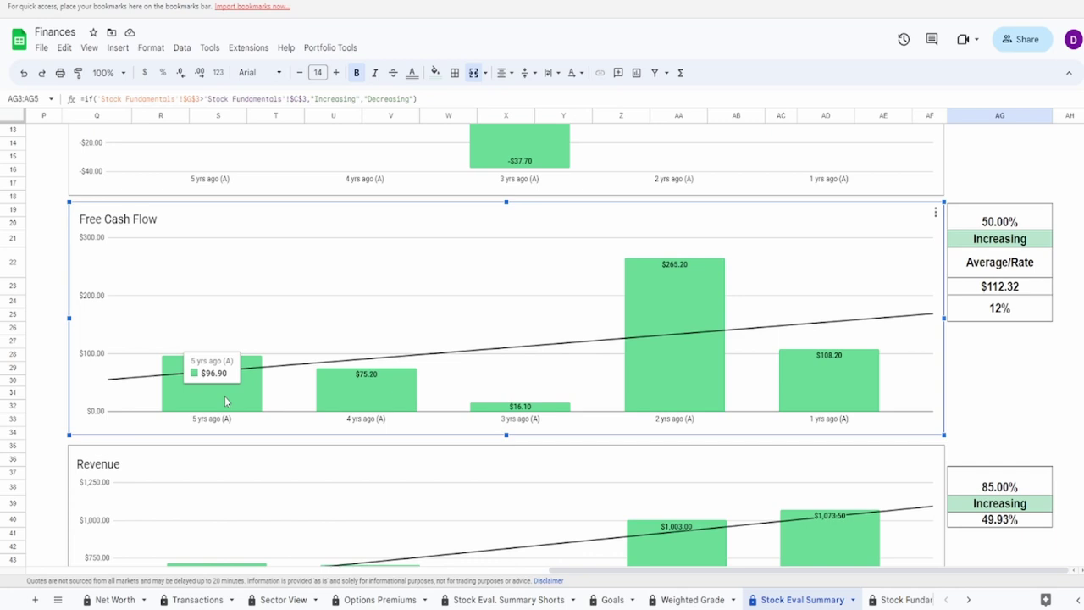
click(1004, 314)
key(Up)
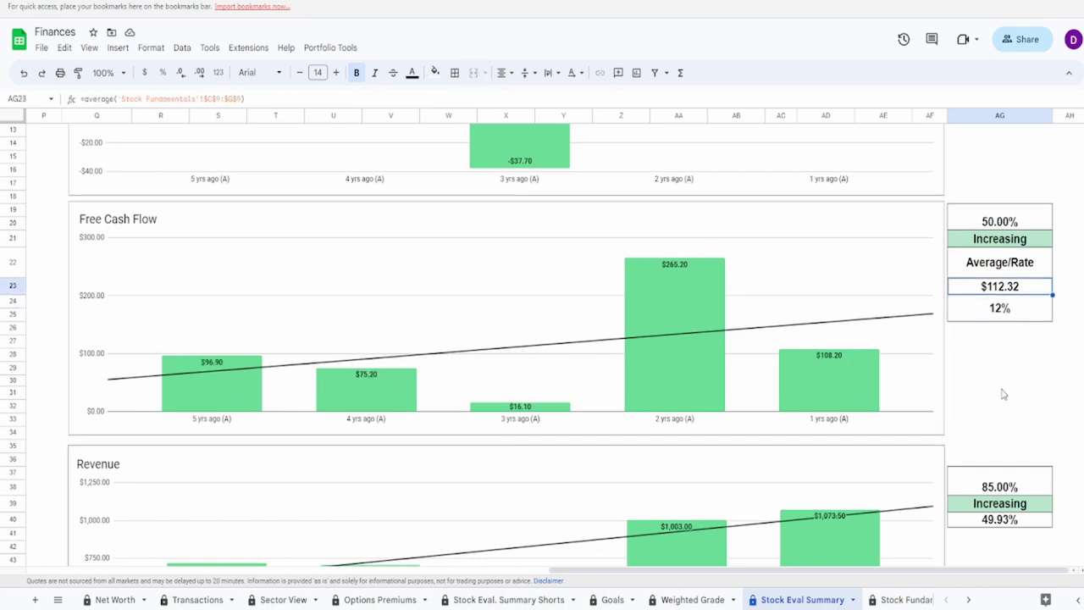
- Compare the Free Cash Flow bars from five years ago to last year and check the grade given to them
click(503, 378)
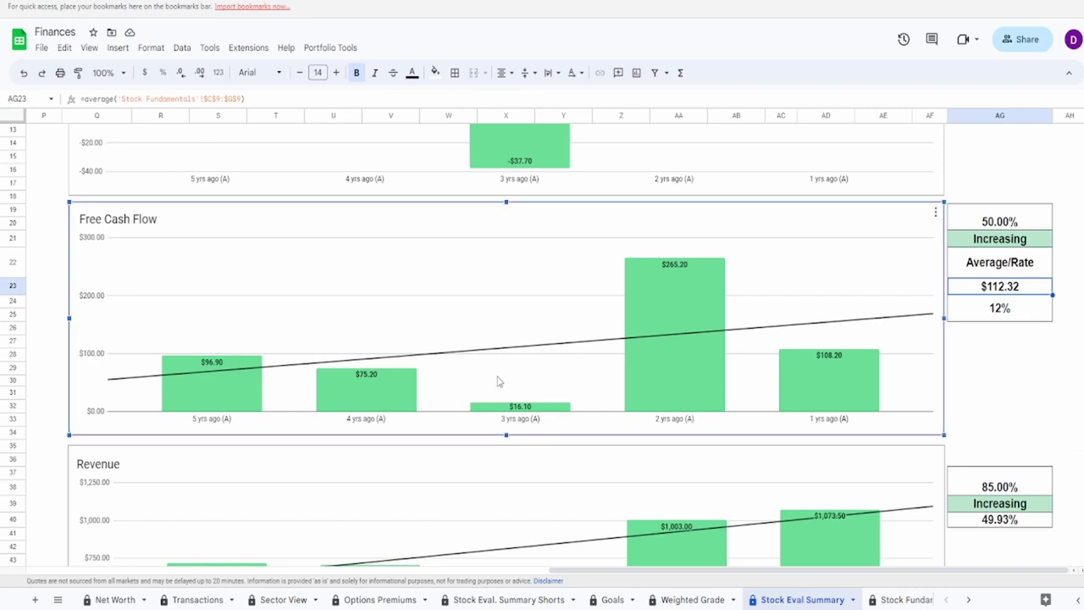
mouse_move(488, 410)
mouse_move(691, 343)
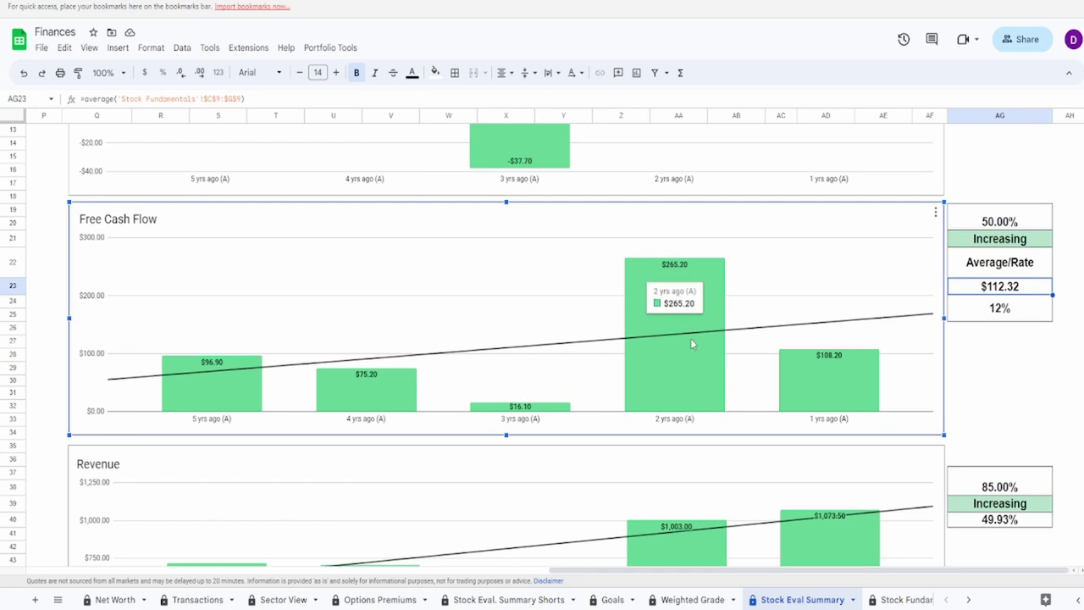
mouse_move(177, 407)
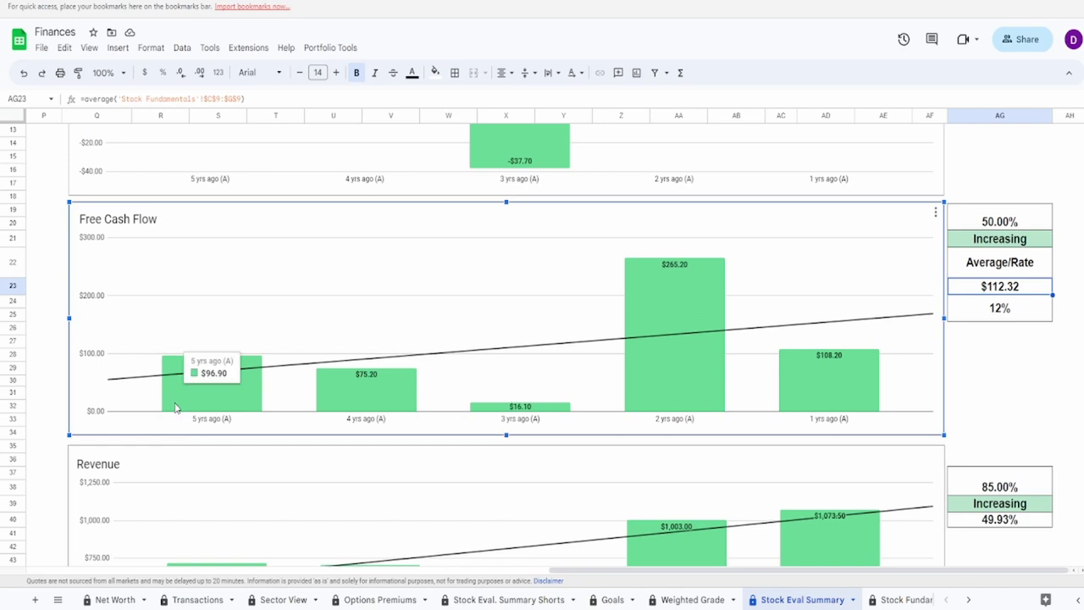
mouse_move(526, 416)
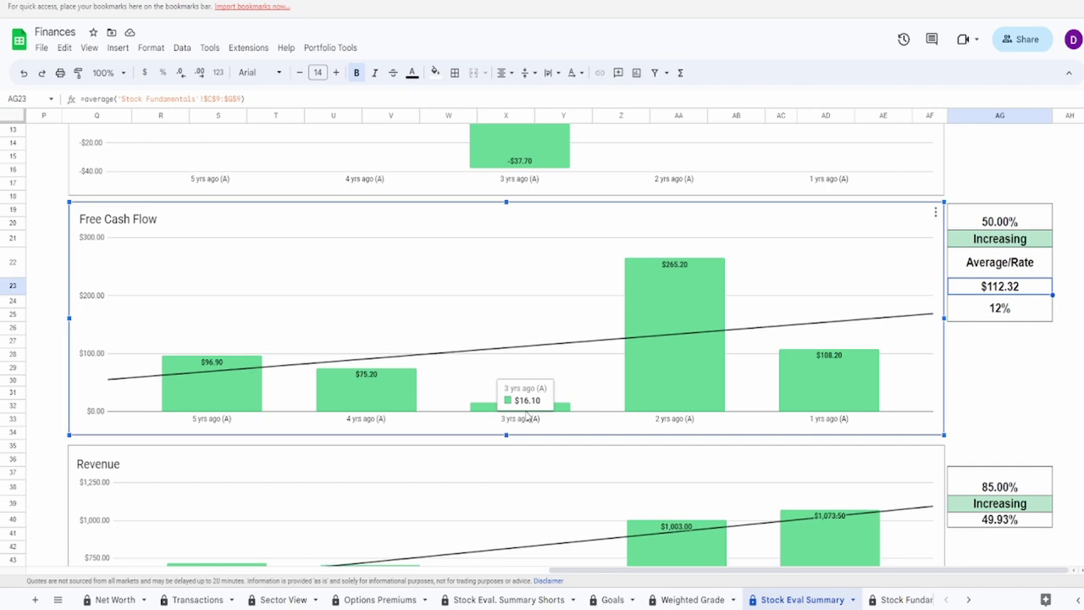
mouse_move(716, 356)
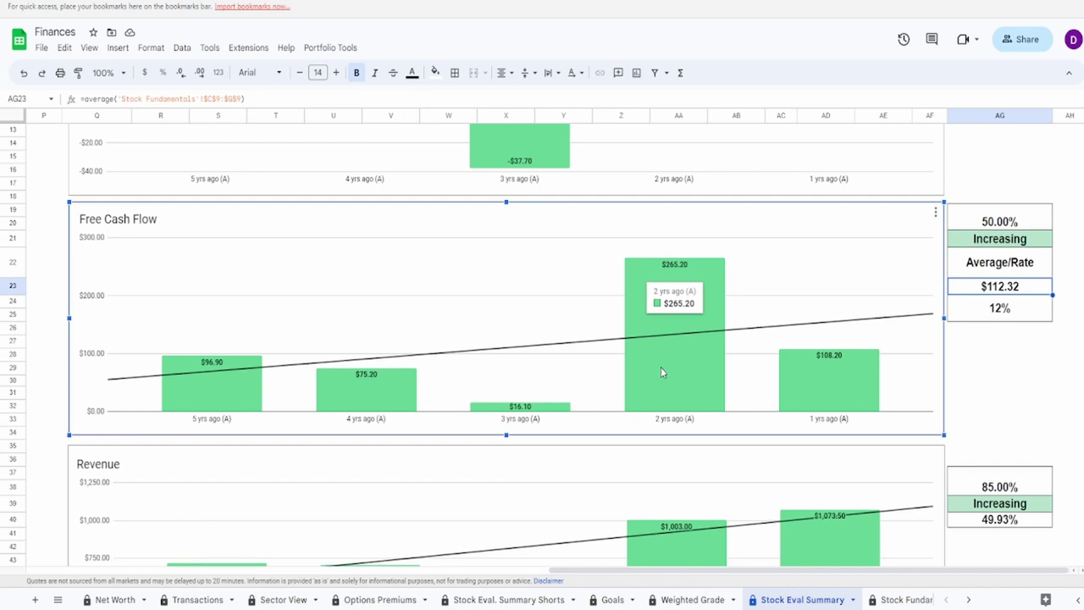
mouse_move(813, 385)
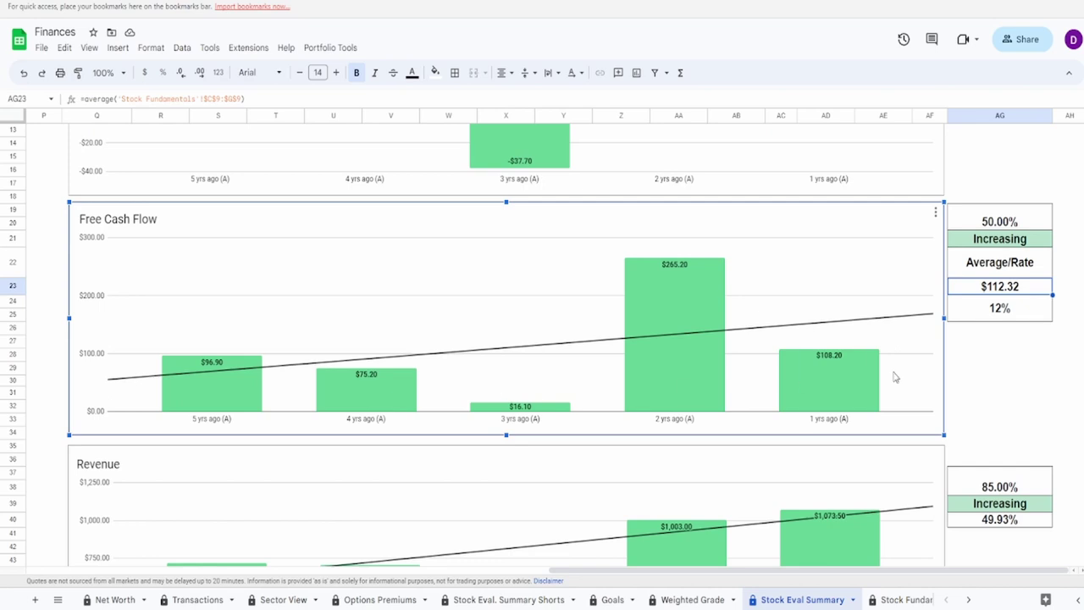
click(999, 220)
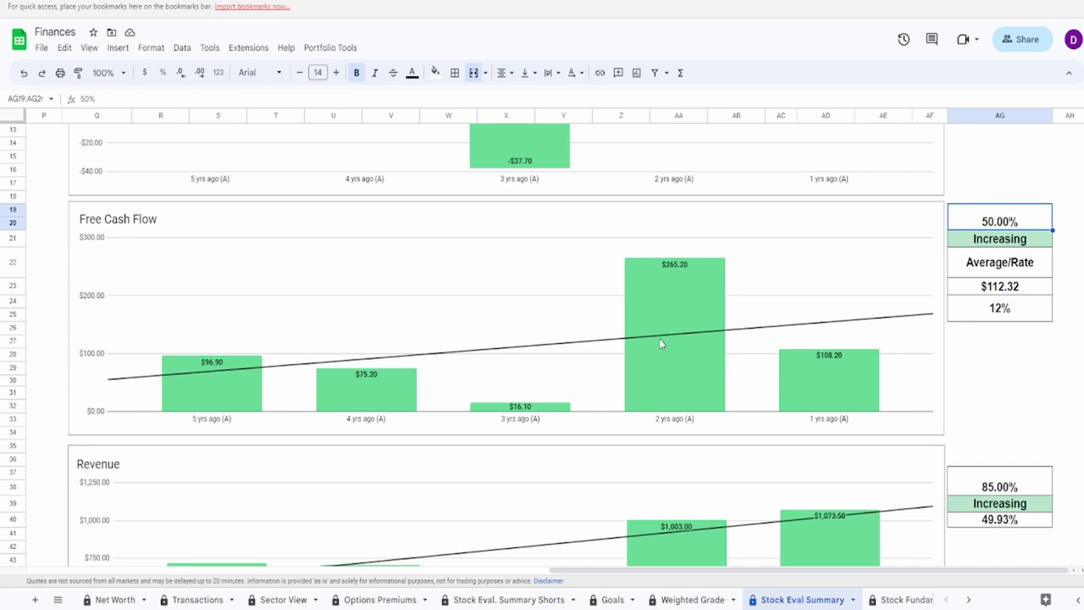
click(820, 370)
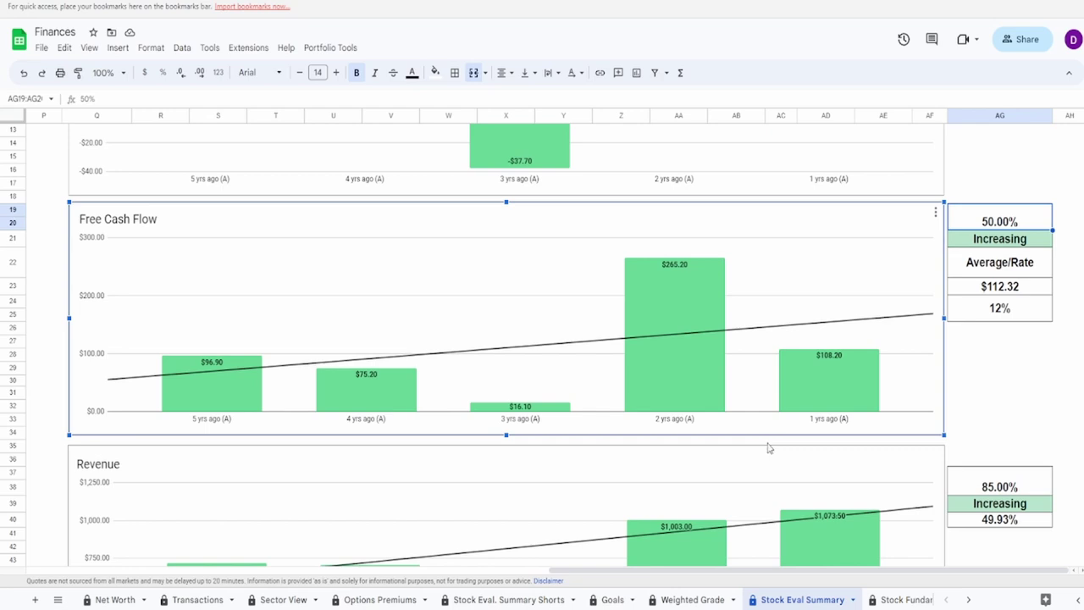
- Examine the Revenue chart's yearly bars and its growth rate
scroll(768, 448, down, 3)
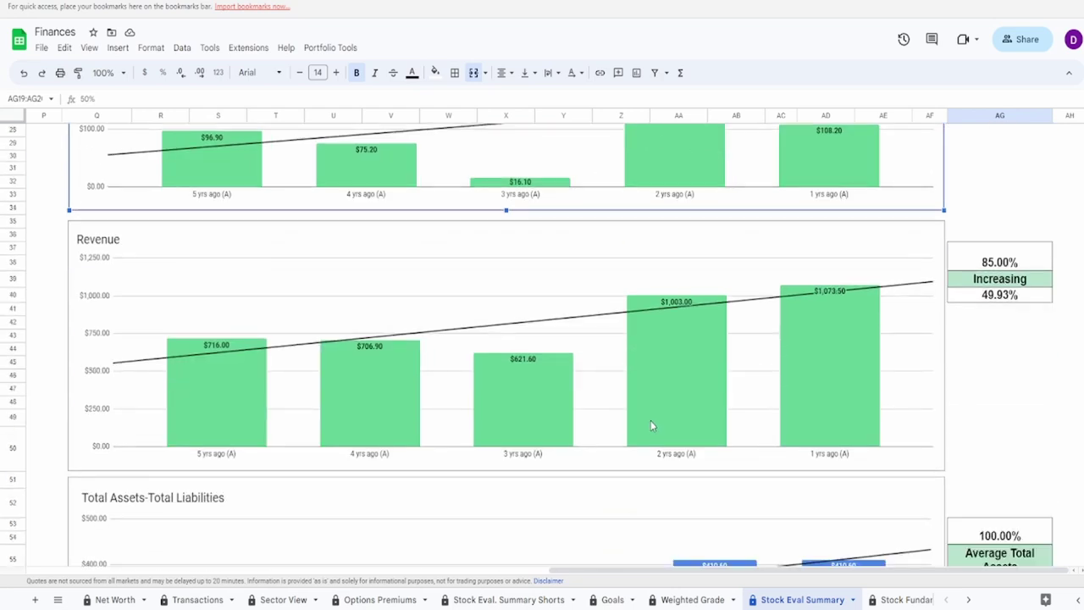
click(650, 420)
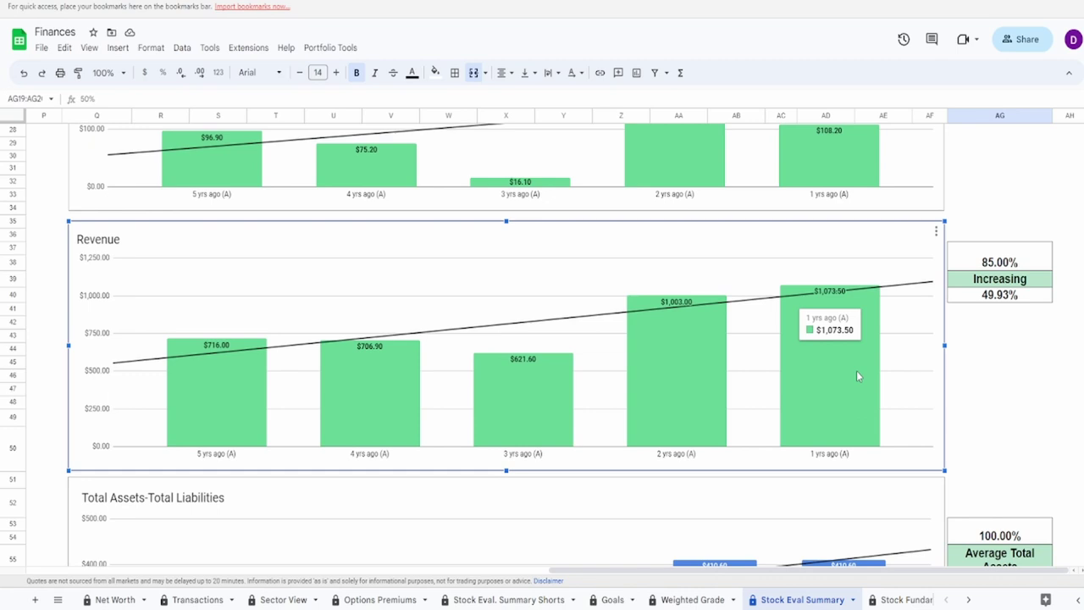
click(1013, 298)
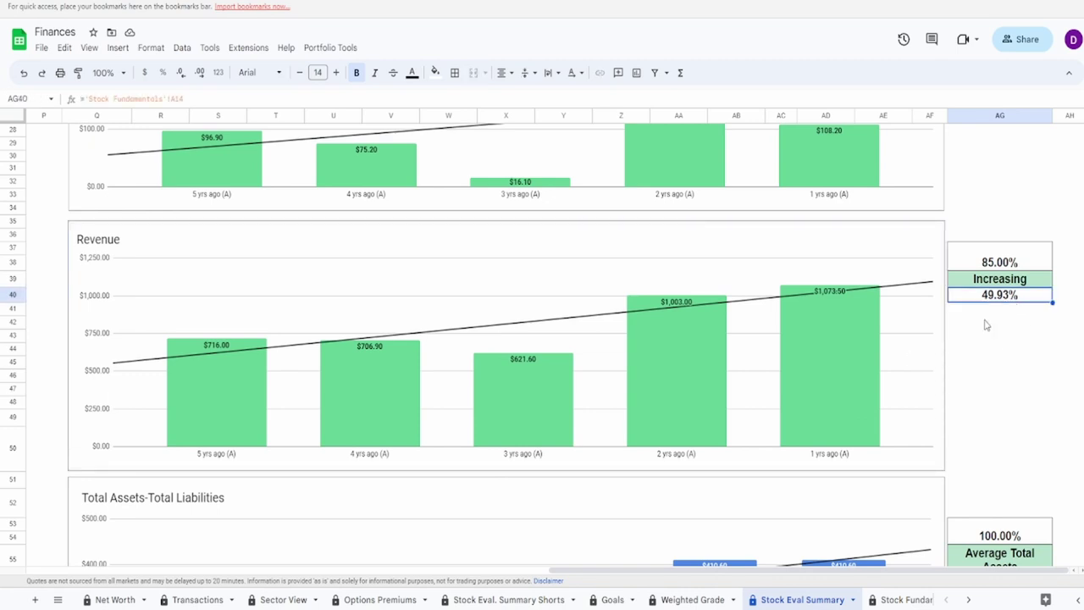
click(272, 373)
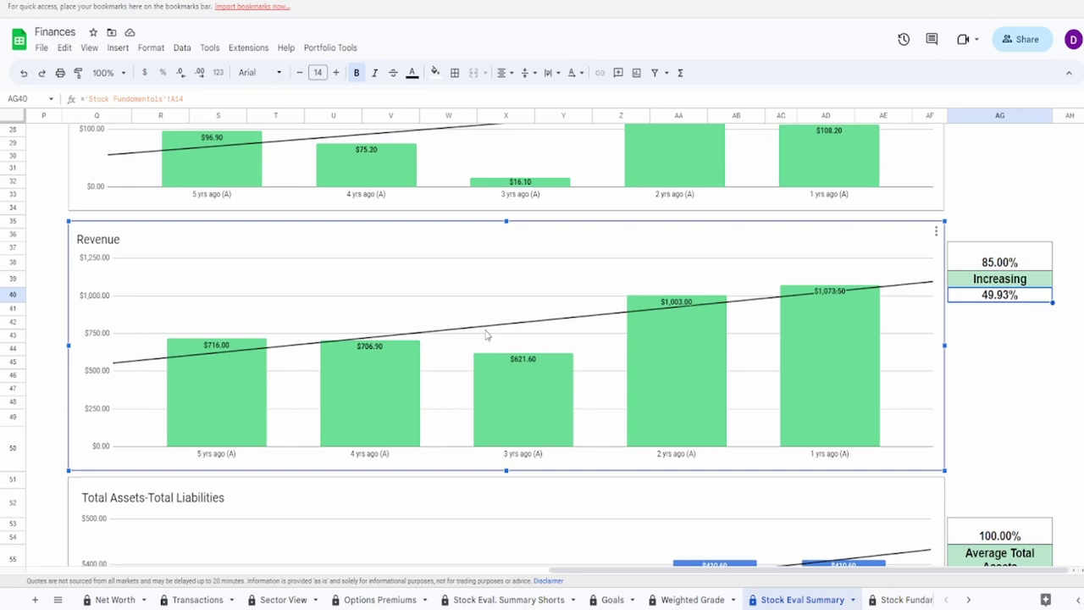
mouse_move(207, 382)
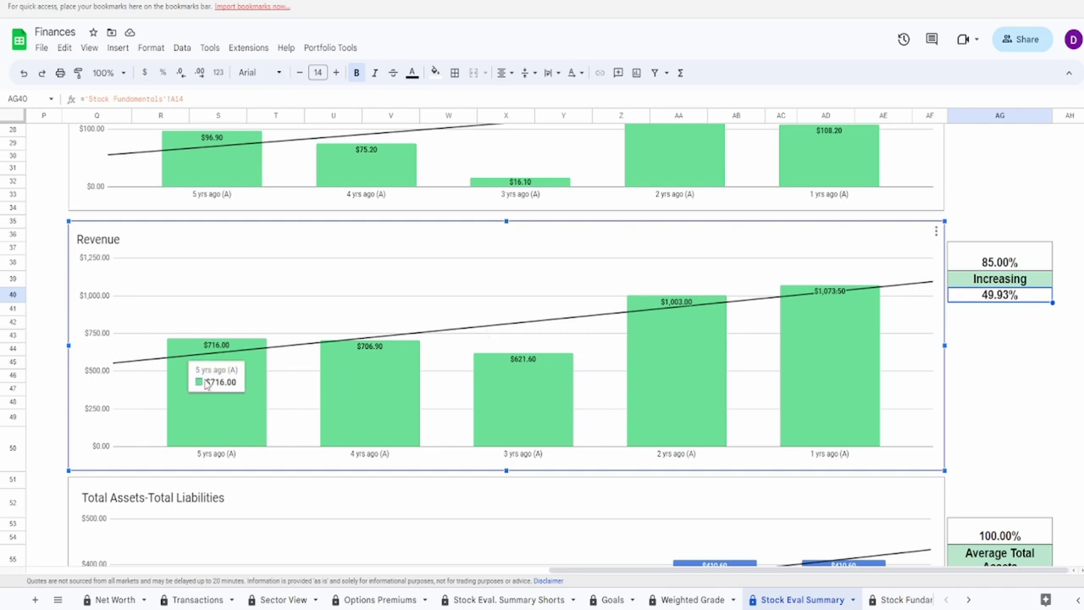
mouse_move(336, 386)
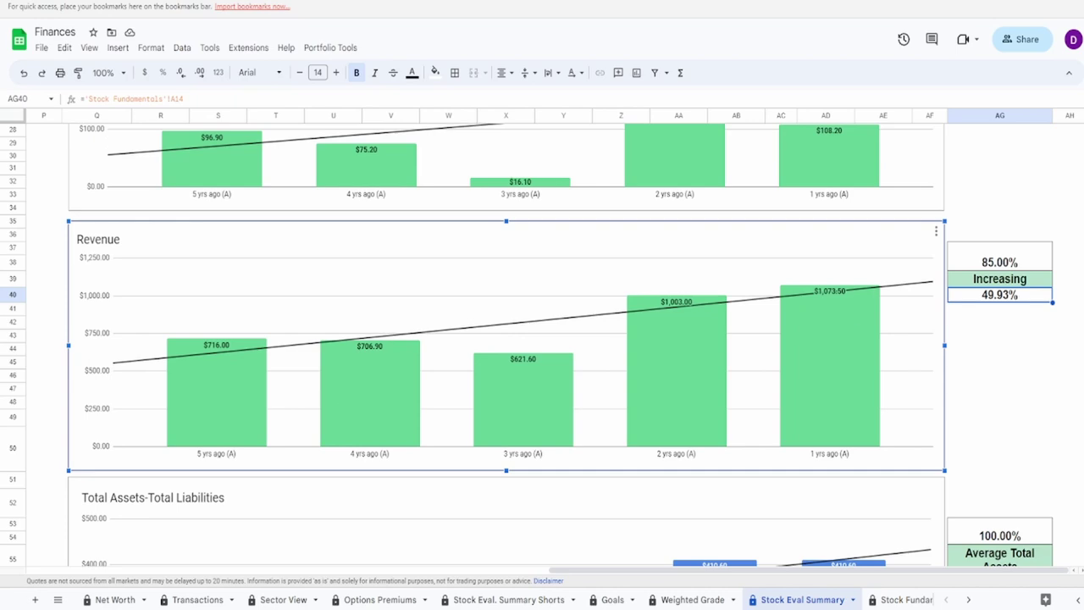
- Check the Revenue grade and compare the Revenue chart with the Net Income and Free Cash Flow charts
click(1019, 268)
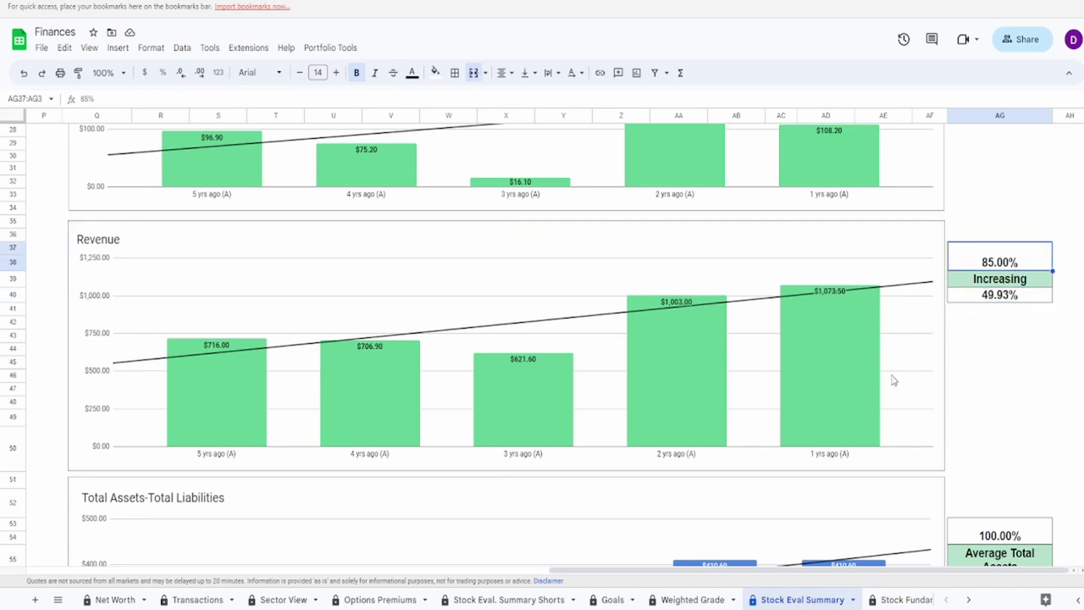
scroll(890, 380, up, 5)
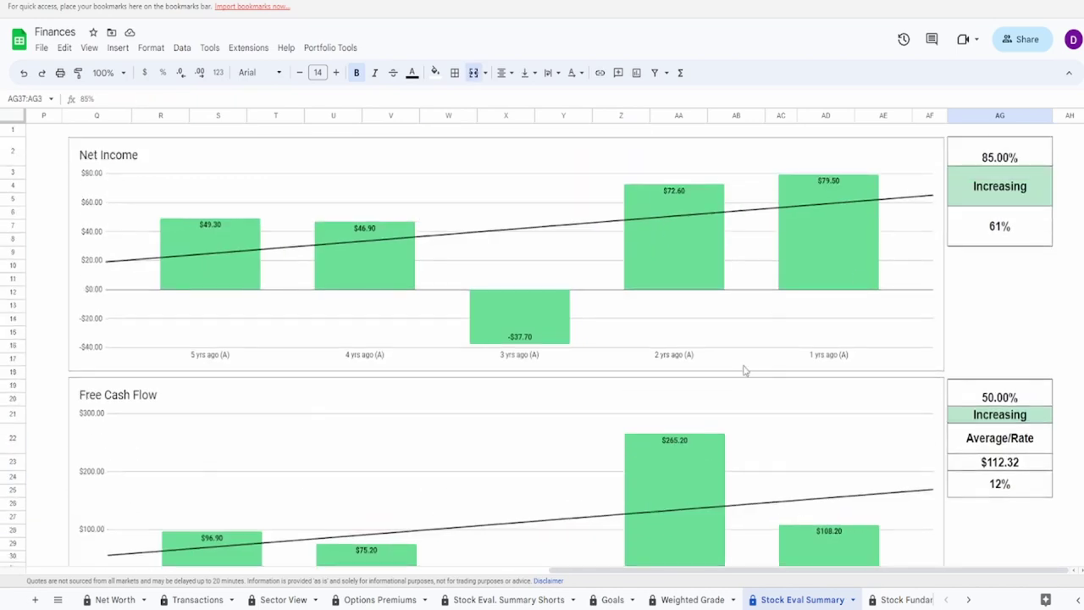
scroll(745, 370, down, 5)
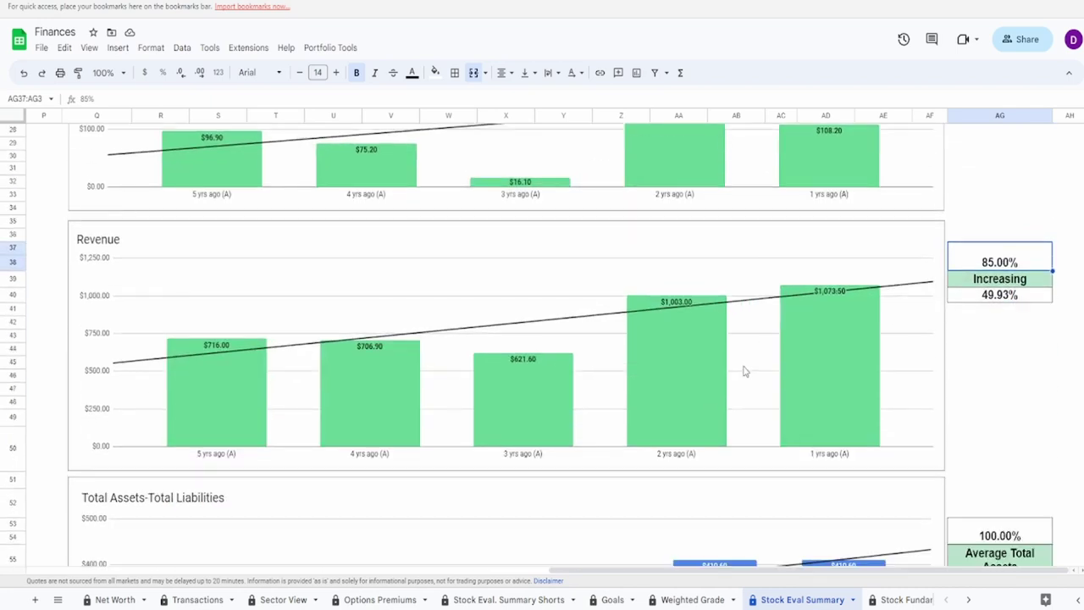
click(603, 376)
mouse_move(517, 407)
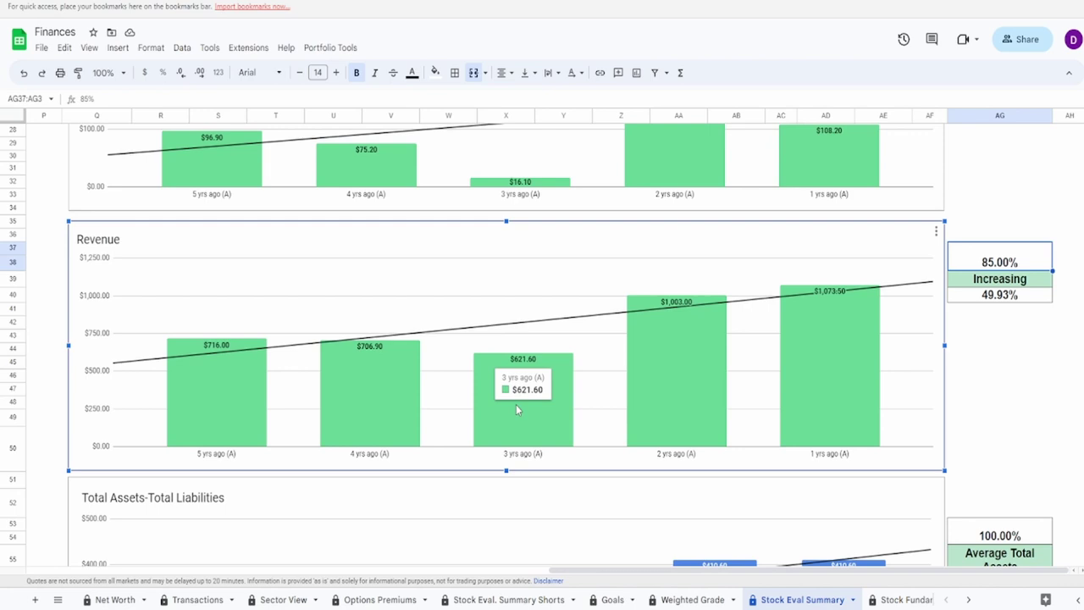
- Examine the Total Assets-Total Liabilities chart by year and check the average total assets
scroll(516, 415, down, 5)
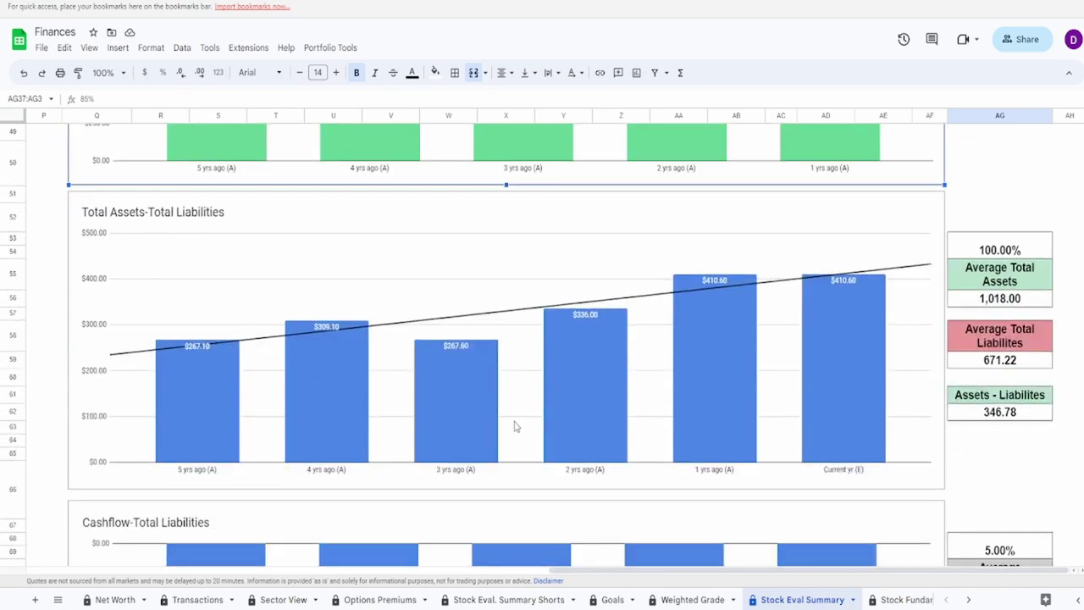
scroll(508, 419, down, 1)
click(483, 392)
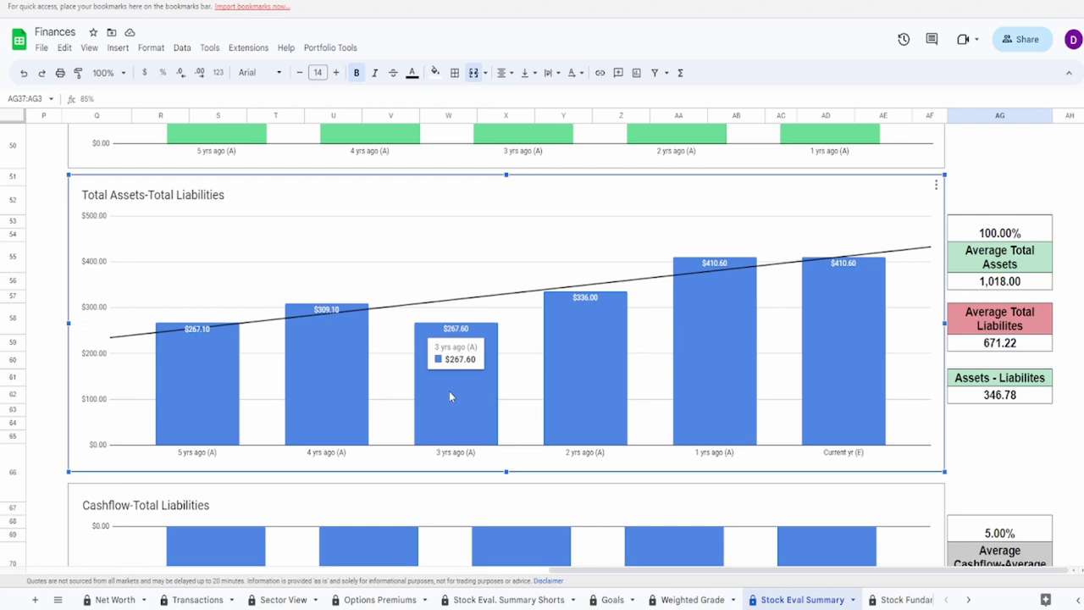
mouse_move(434, 347)
mouse_move(567, 359)
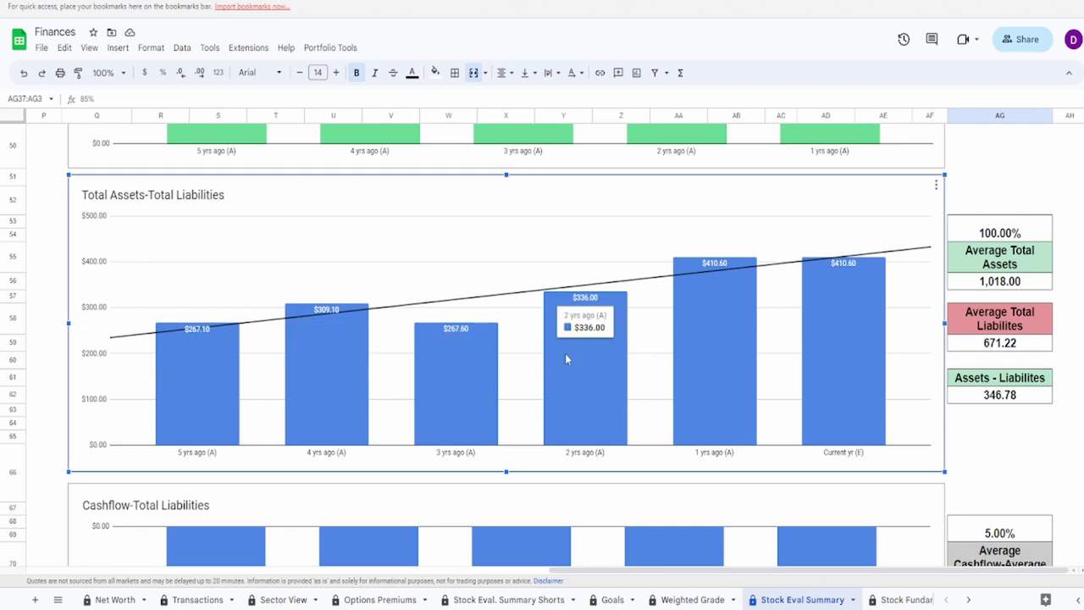
mouse_move(291, 372)
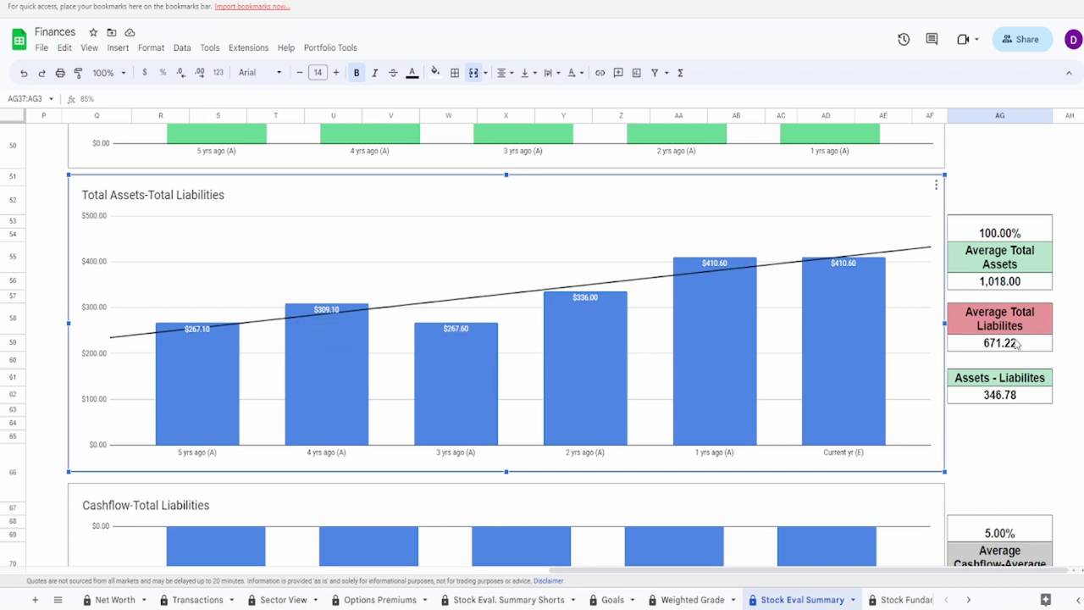
click(975, 284)
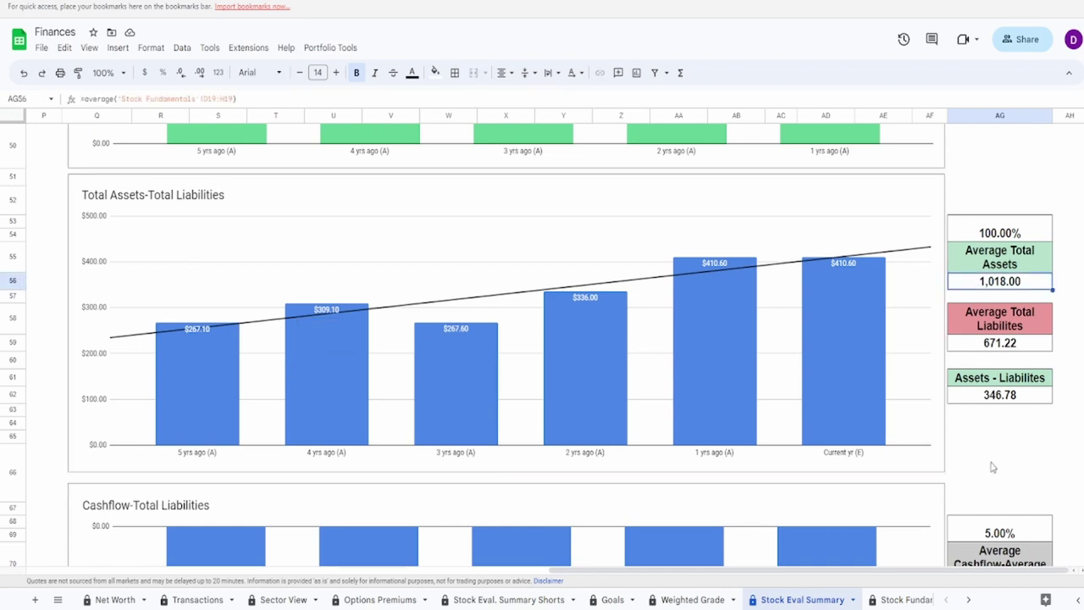
- Check the average total liabilities, the assets minus liabilities figure and the grade beside the Total Assets-Total Liabilities chart
click(990, 348)
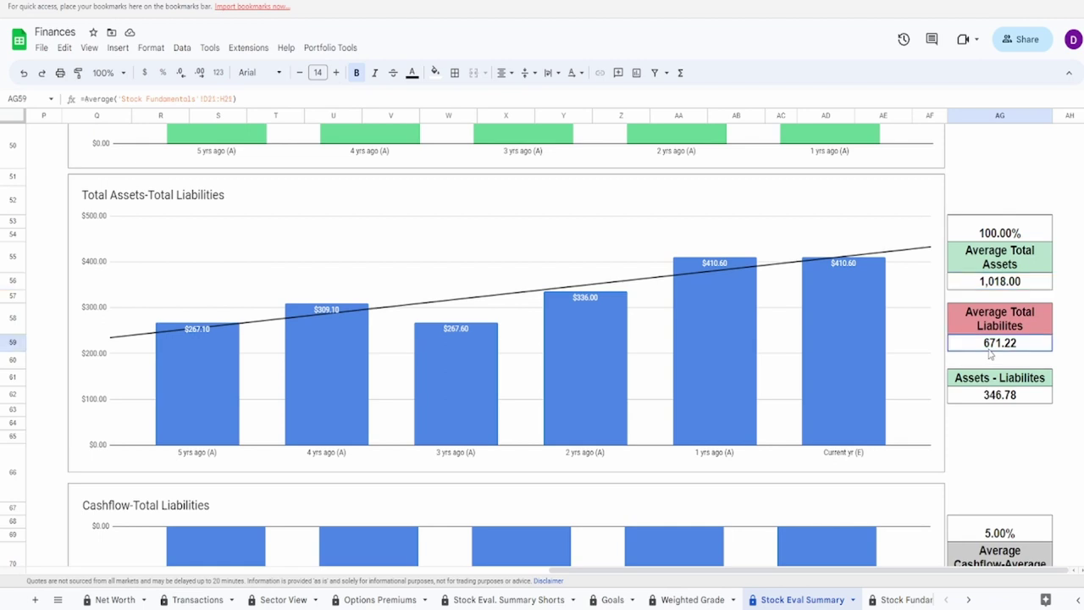
click(1006, 399)
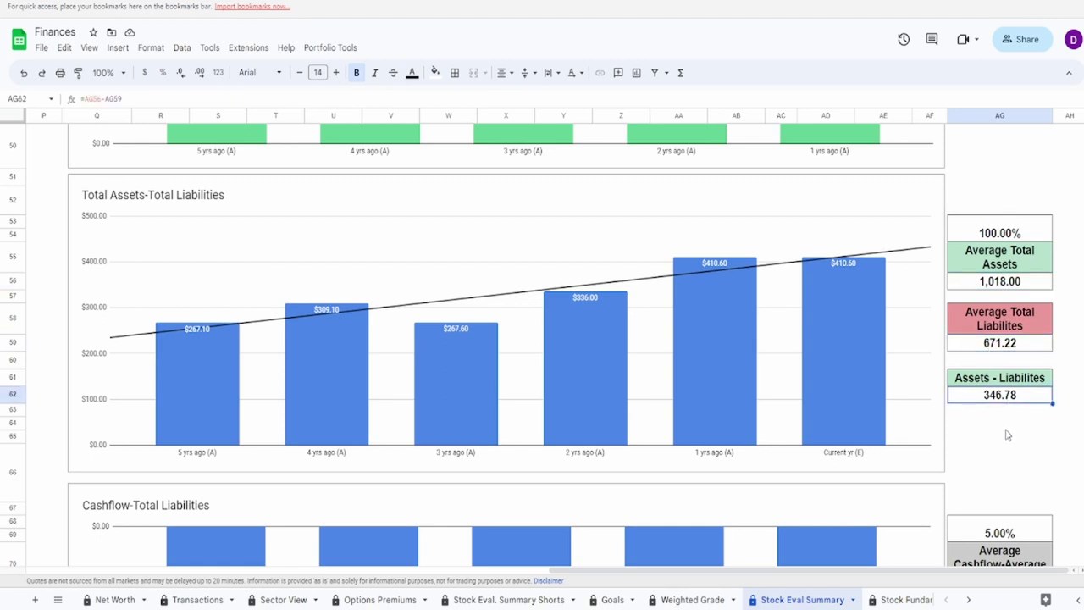
click(996, 236)
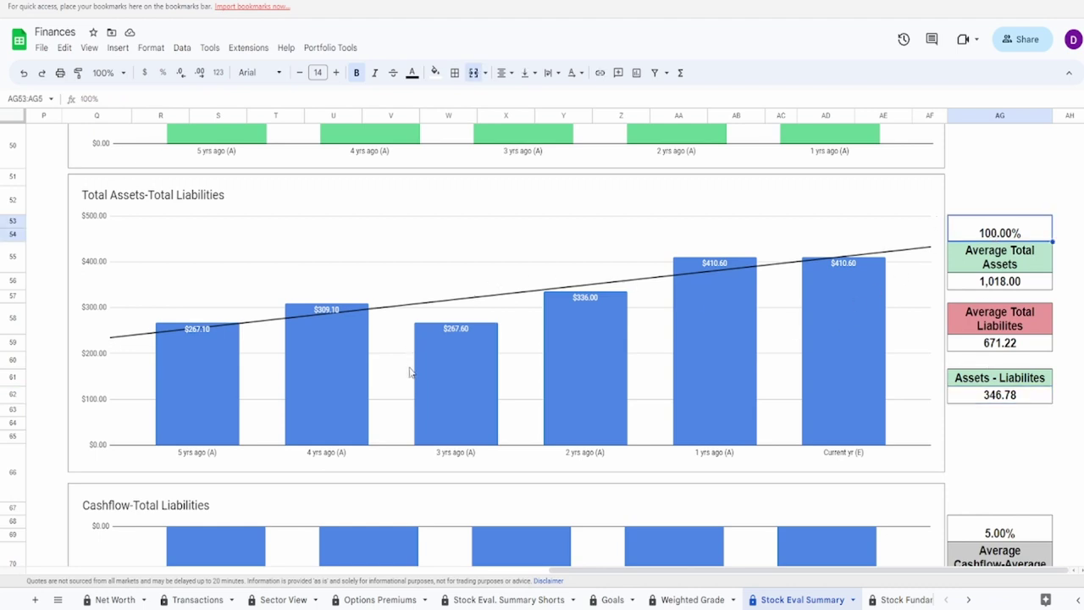
click(436, 376)
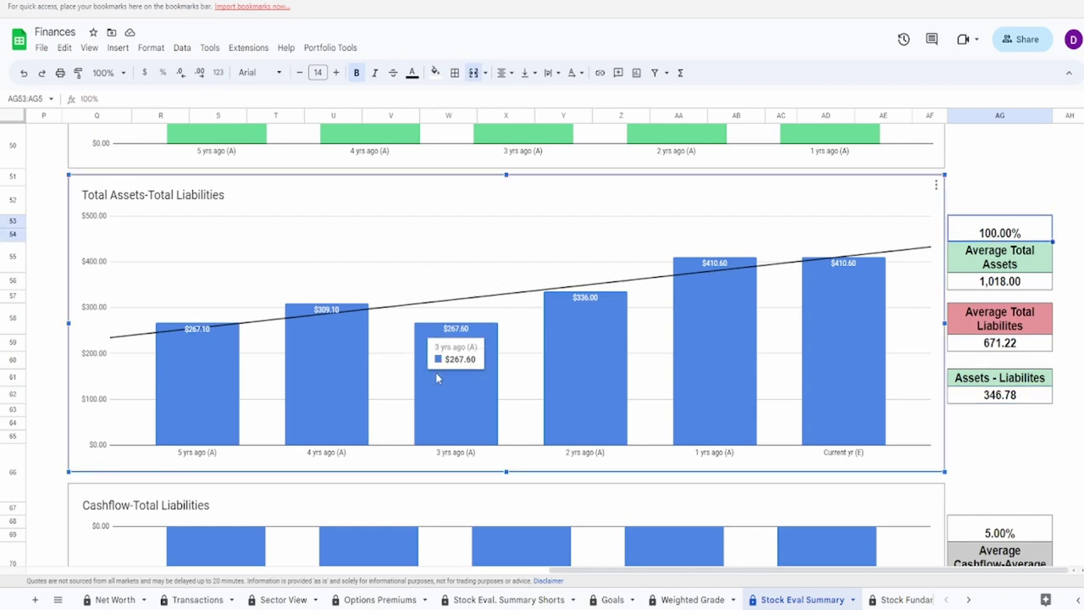
- Examine the Cashflow-Total Liabilities chart's yearly bars and check its grade and average
scroll(435, 390, down, 5)
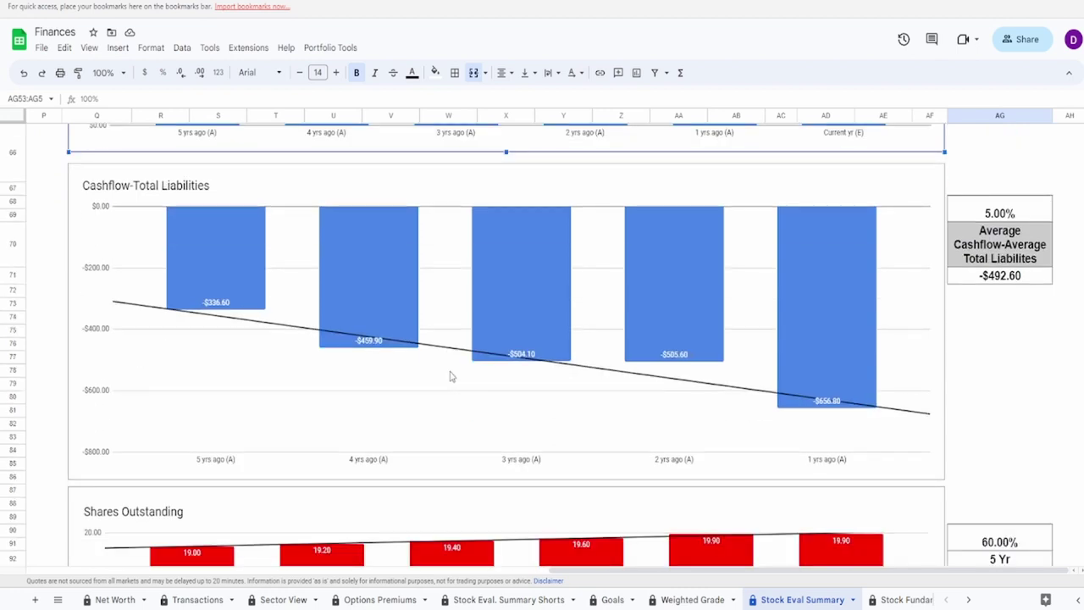
click(554, 322)
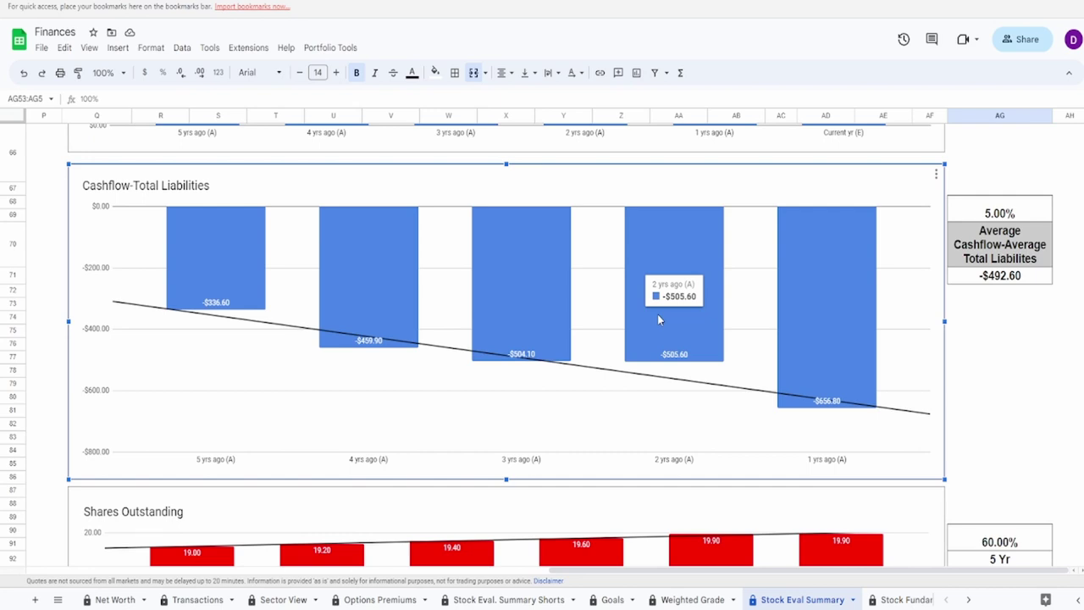
click(1021, 212)
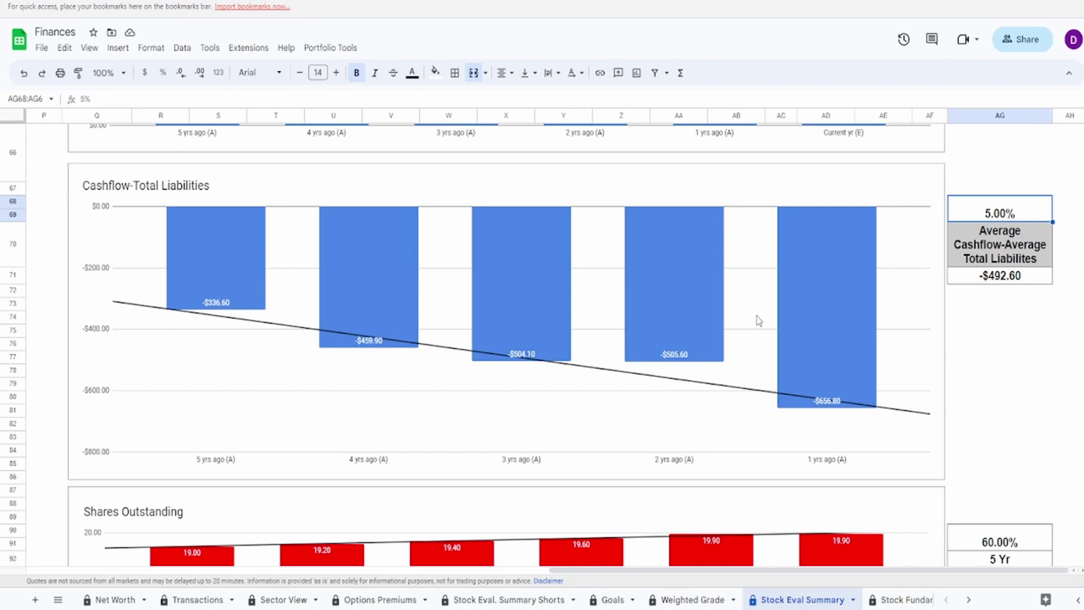
click(478, 311)
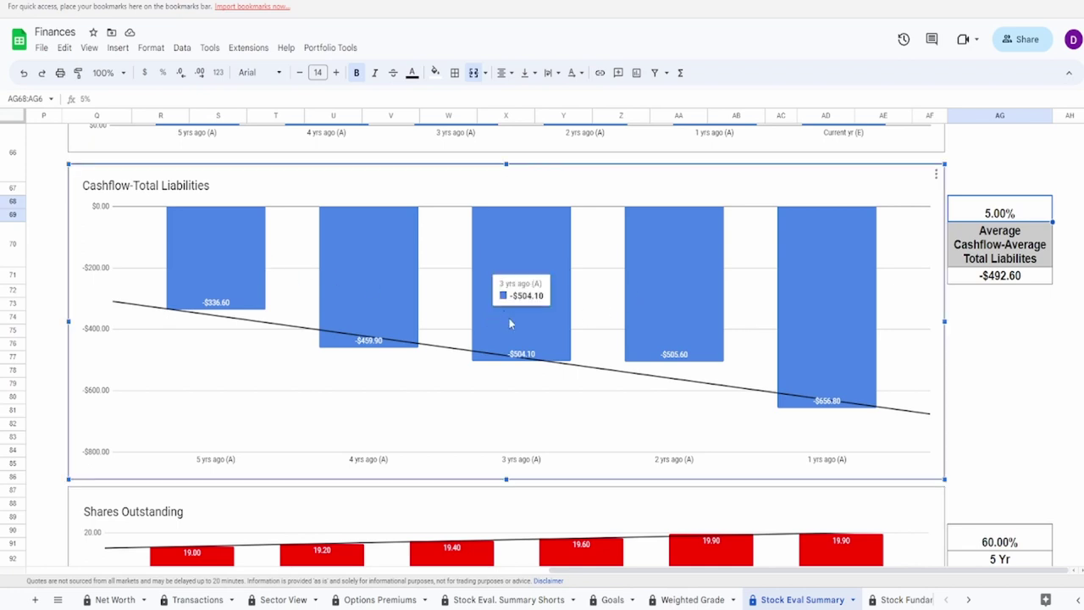
mouse_move(657, 349)
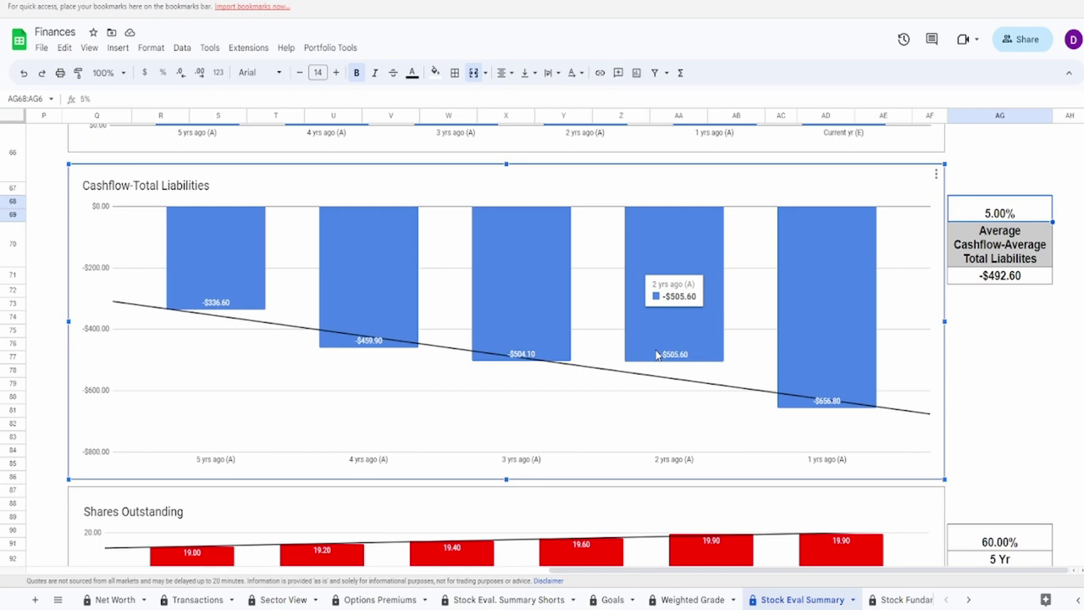
mouse_move(803, 366)
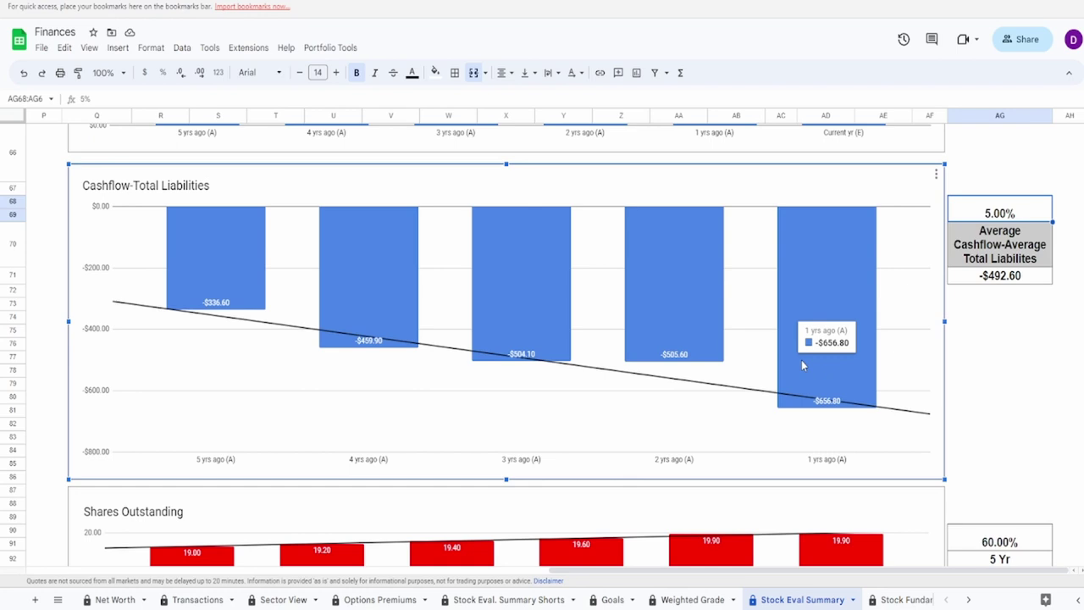
click(1009, 276)
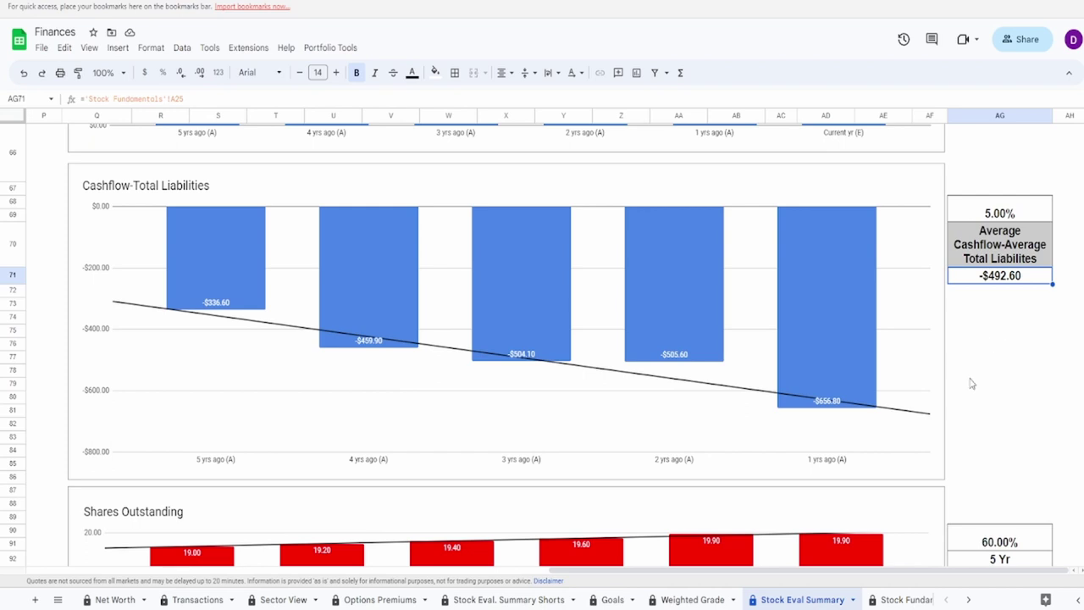
- Examine the Shares Outstanding chart and check its five-year percentage change
scroll(972, 384, down, 4)
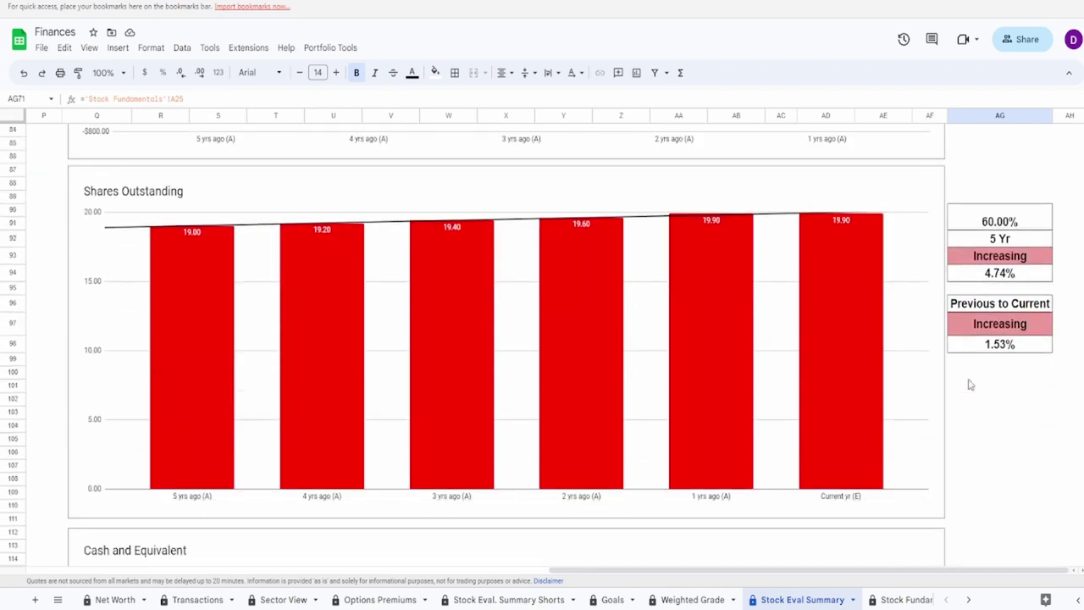
click(144, 373)
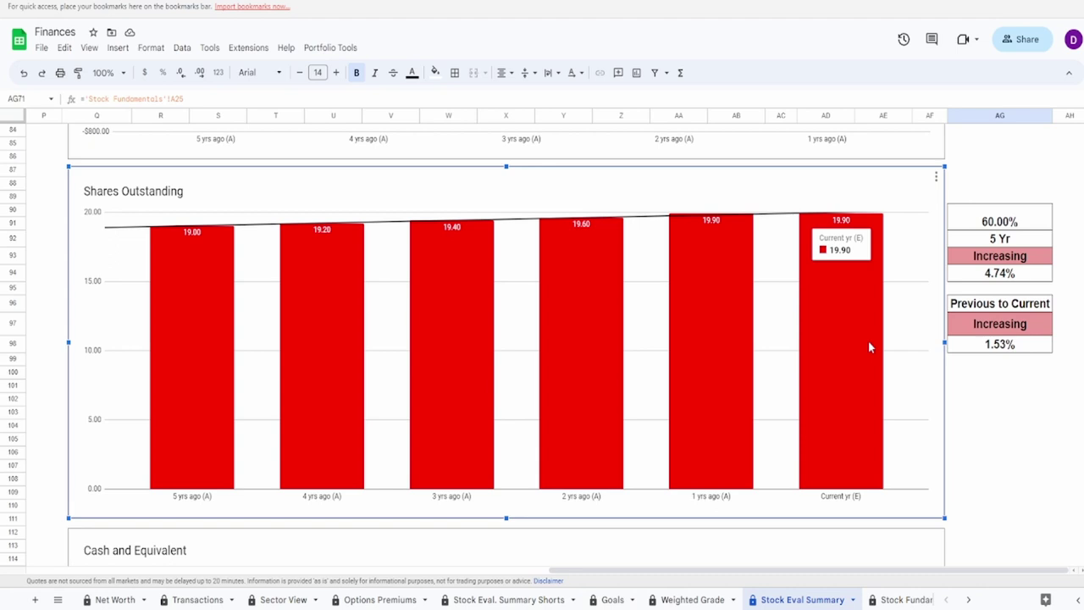
click(975, 280)
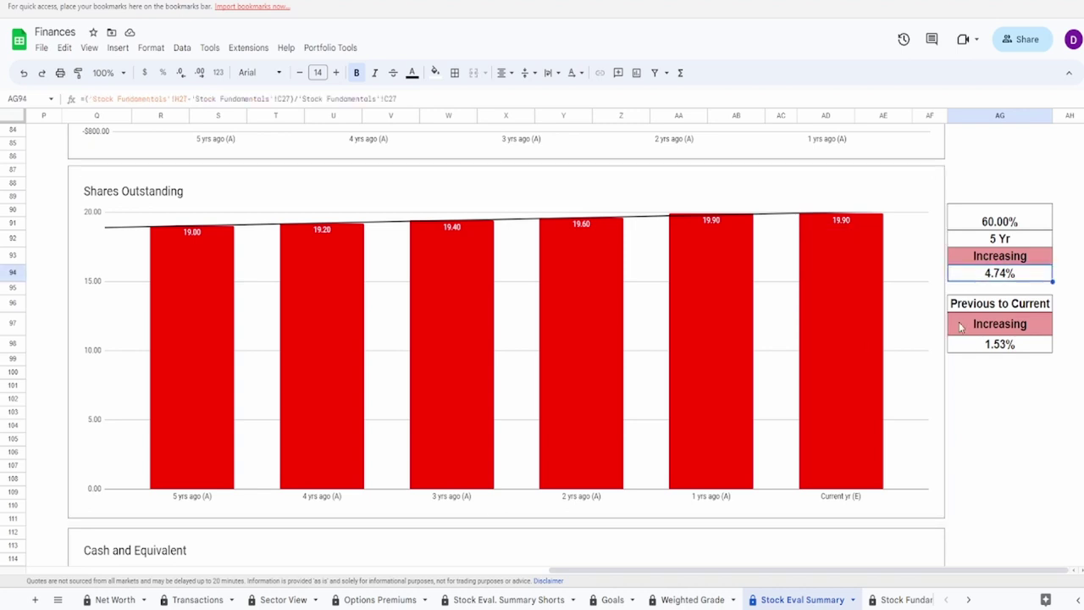
- Compare the Shares Outstanding bars year by year and check the previous-to-current change and the grade
click(372, 371)
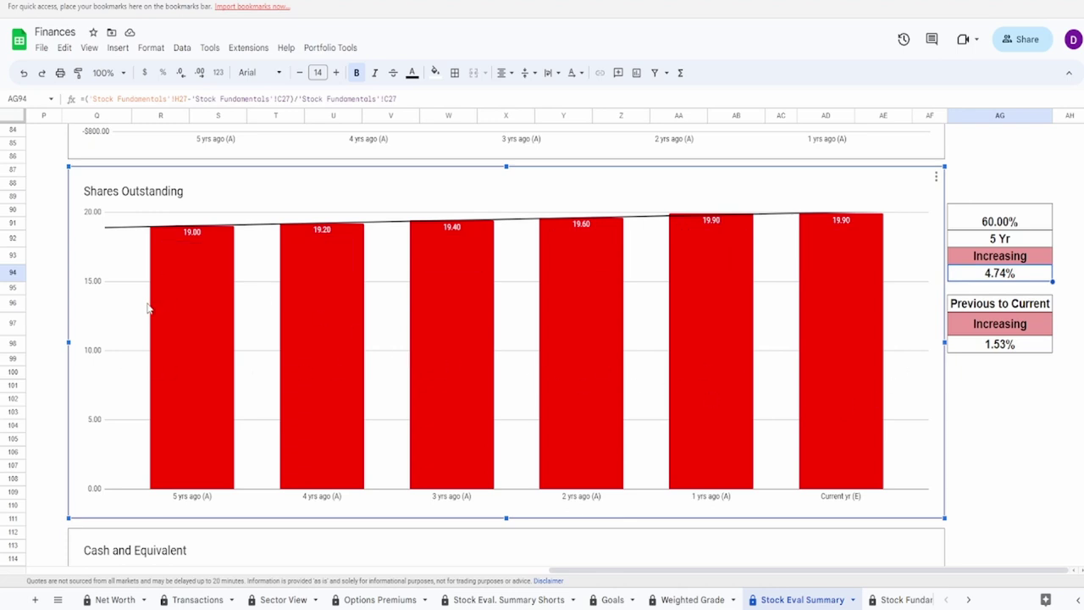
mouse_move(194, 313)
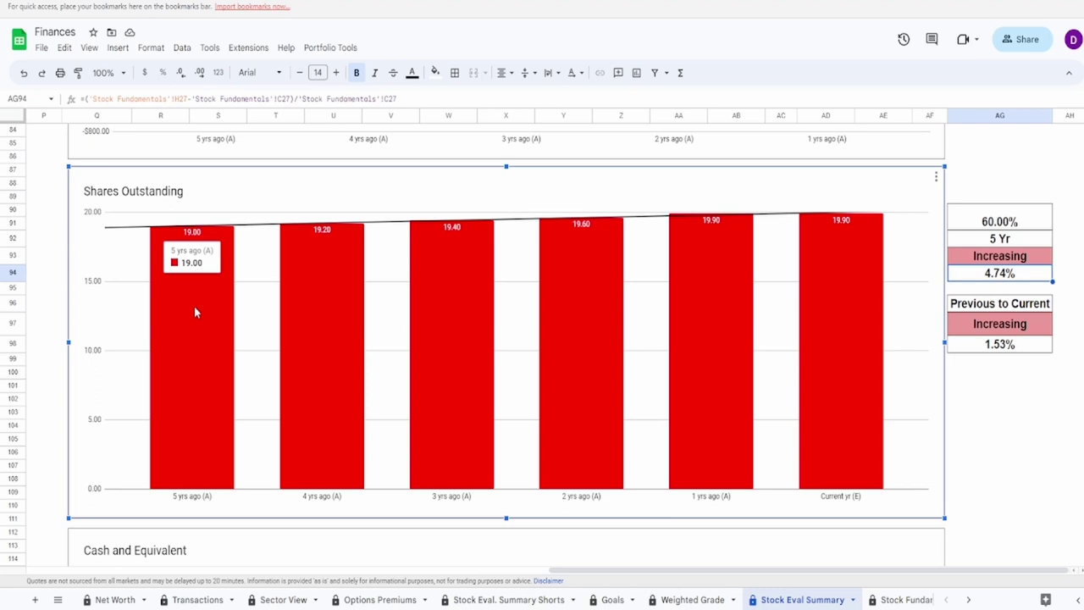
mouse_move(334, 354)
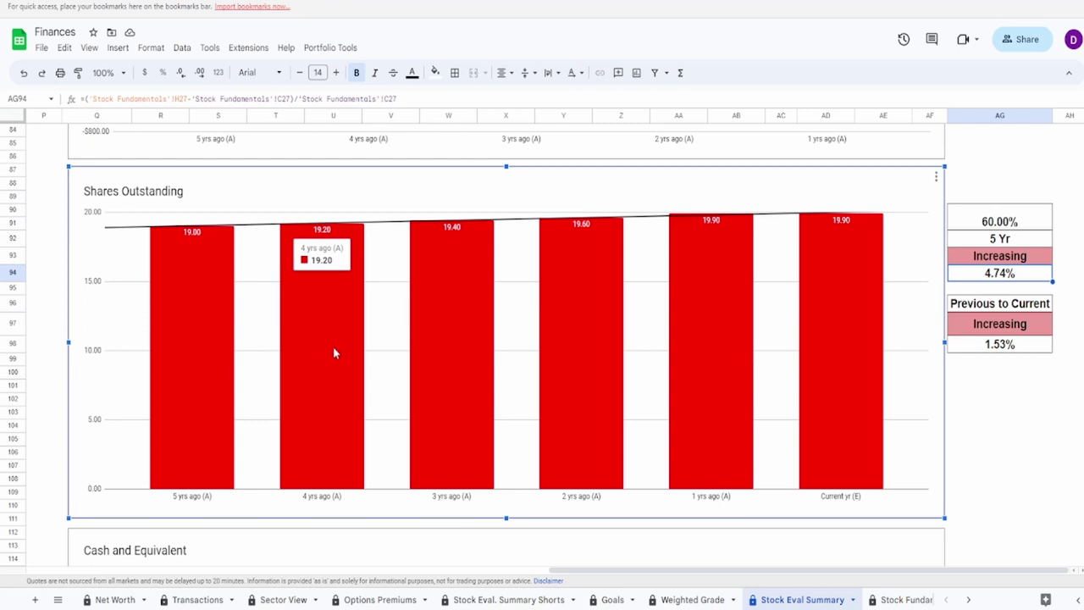
mouse_move(431, 378)
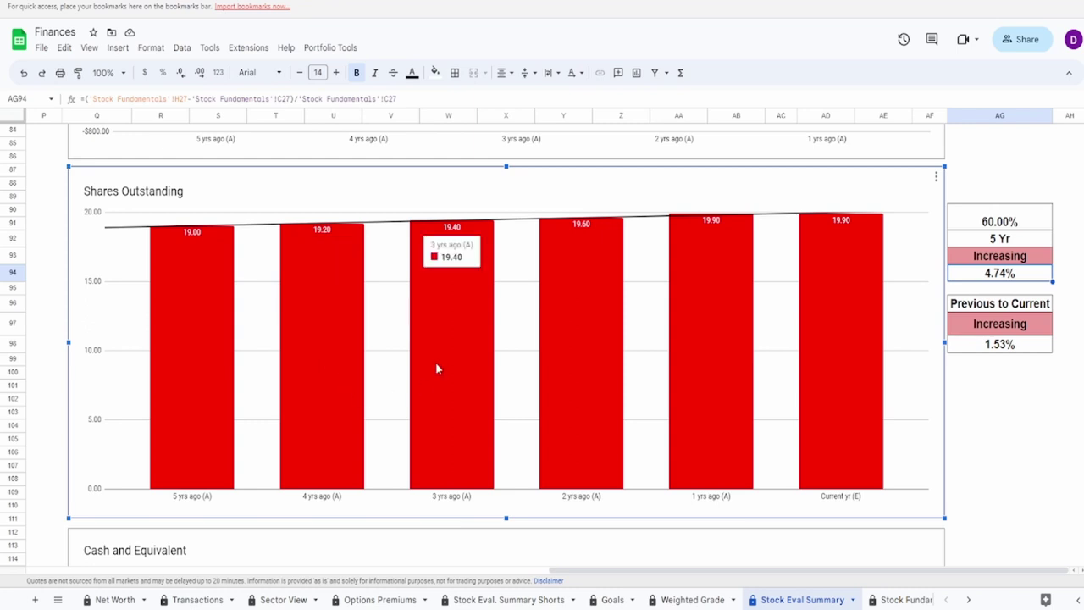
mouse_move(575, 383)
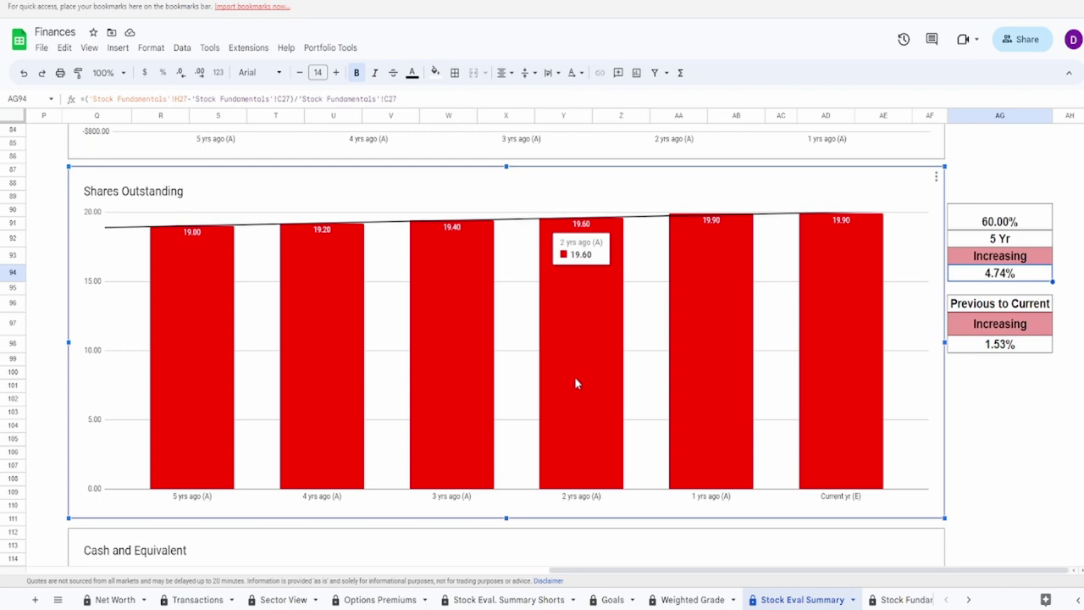
mouse_move(722, 376)
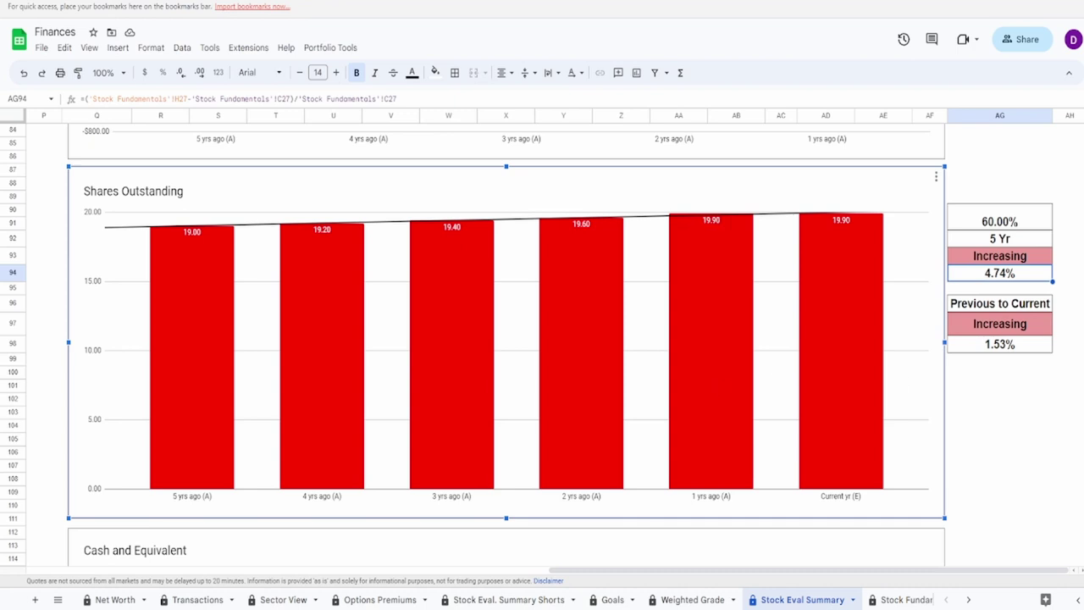
click(1012, 349)
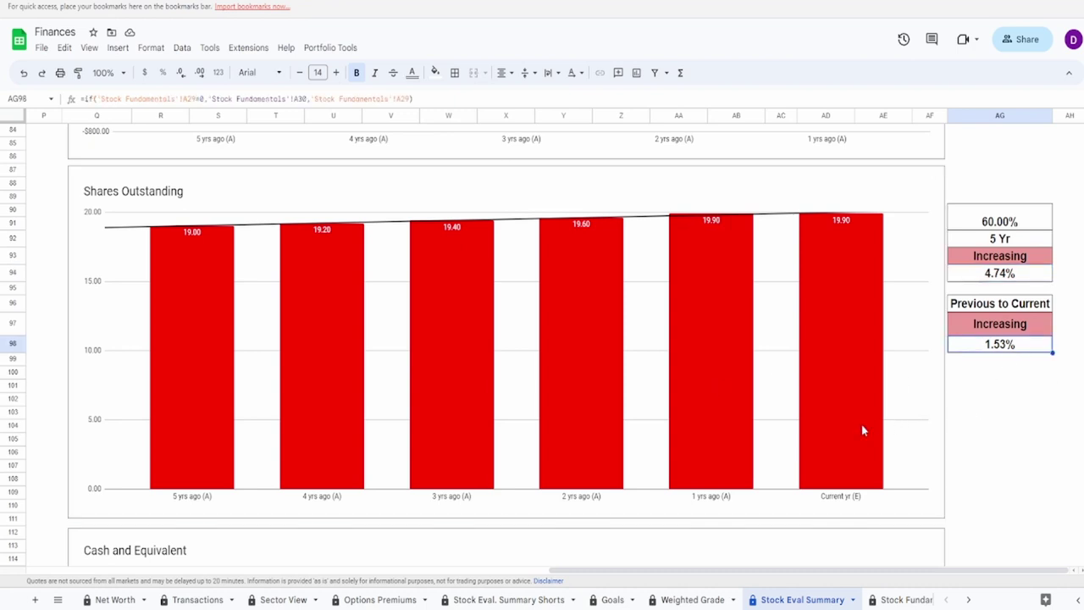
click(975, 224)
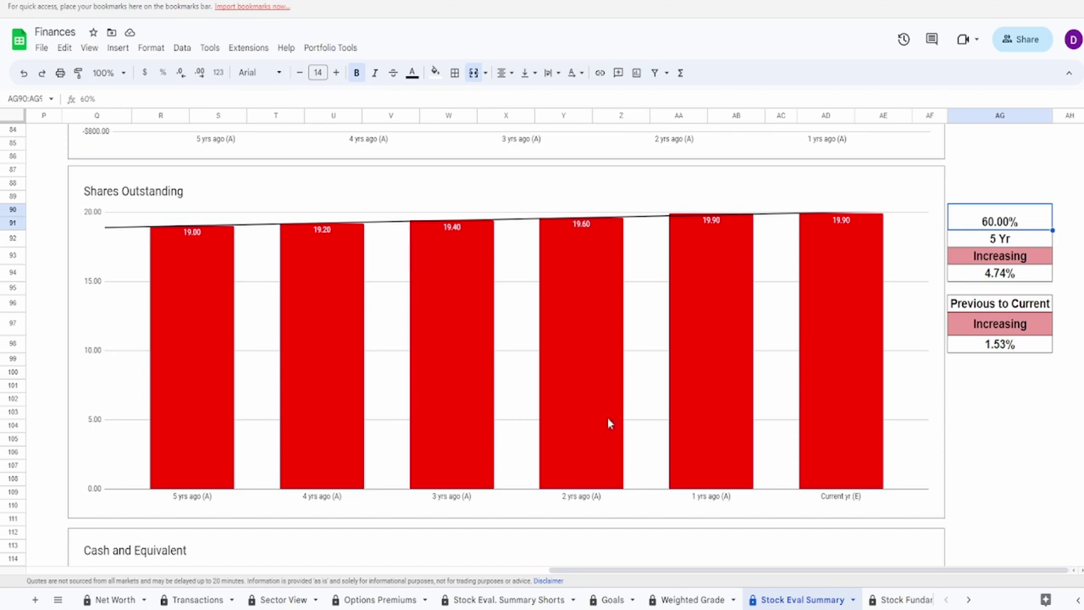
- Examine the Cash and Equivalent chart up to the current year and check the average cash
scroll(607, 421, down, 3)
scroll(607, 418, down, 2)
click(720, 394)
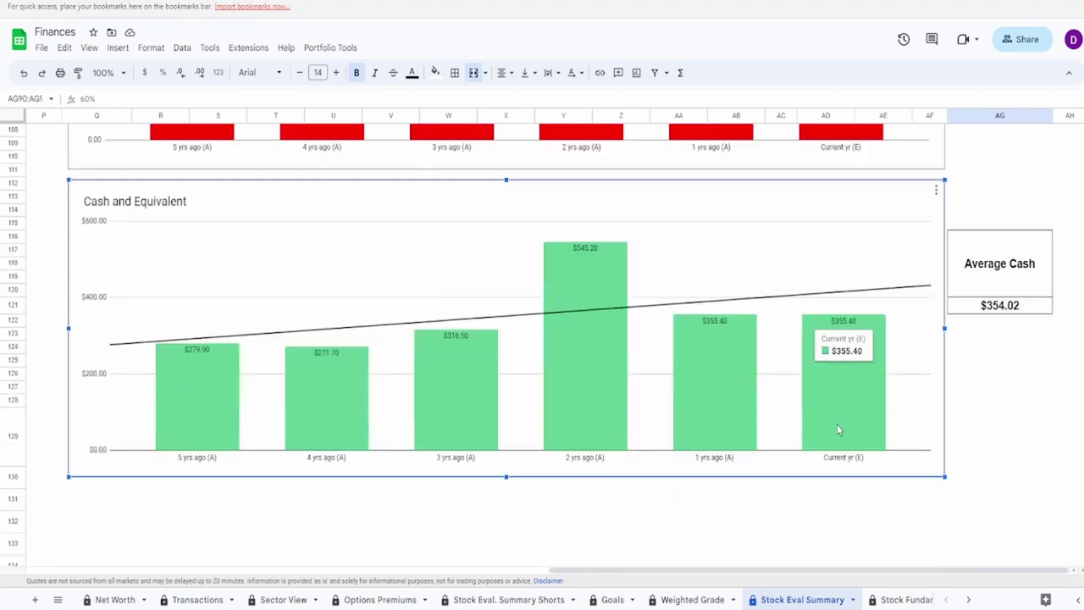
click(1013, 305)
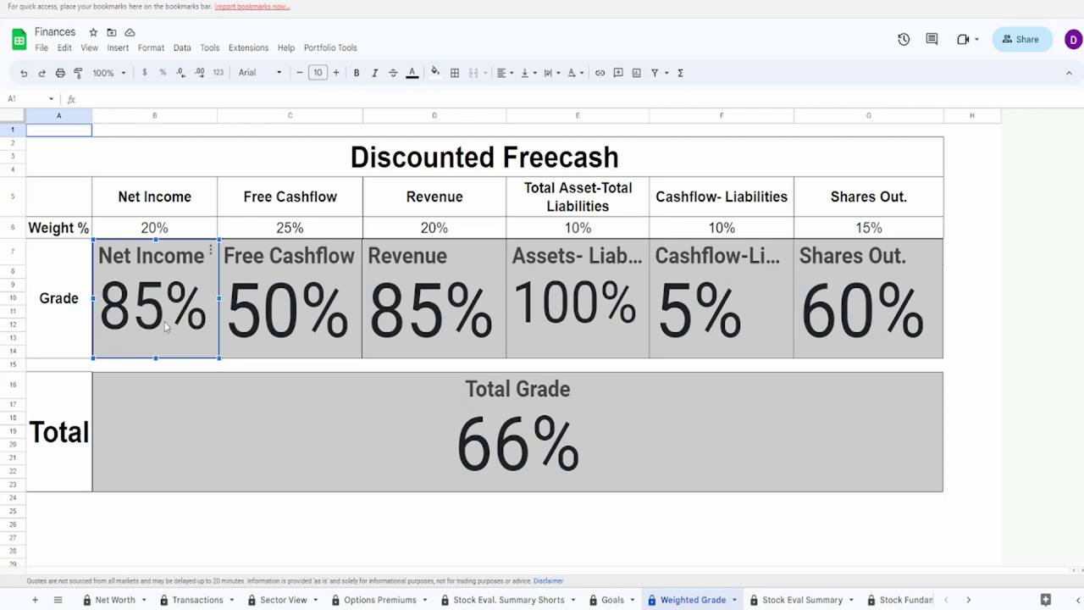
- Review the Discounted Freecash grades from Free Cashflow through Shares Out. and the Total Grade on the Weighted Grade sheet
click(261, 315)
click(402, 322)
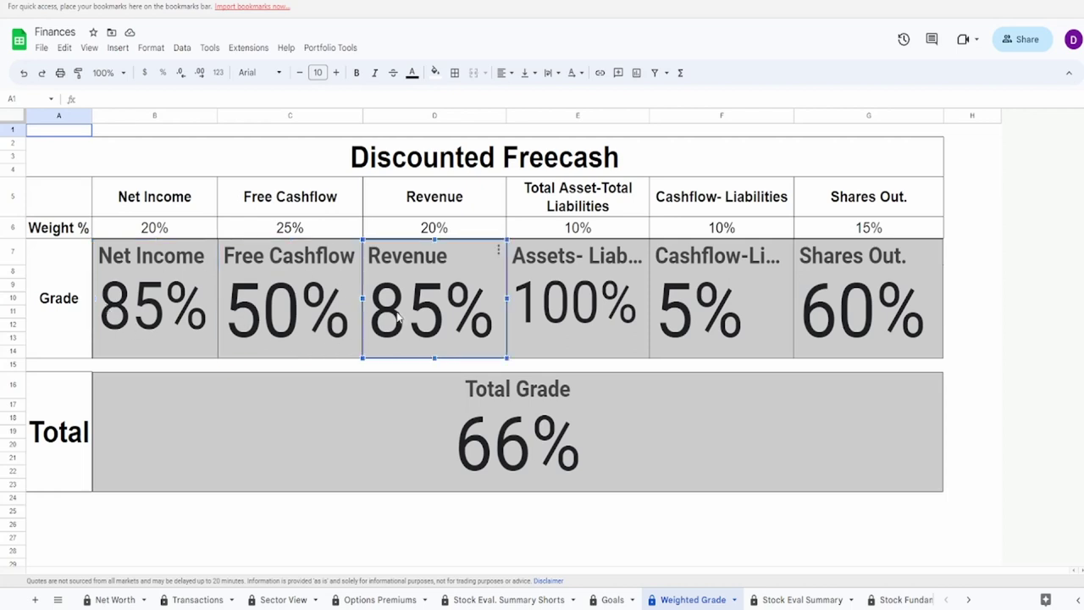
click(581, 323)
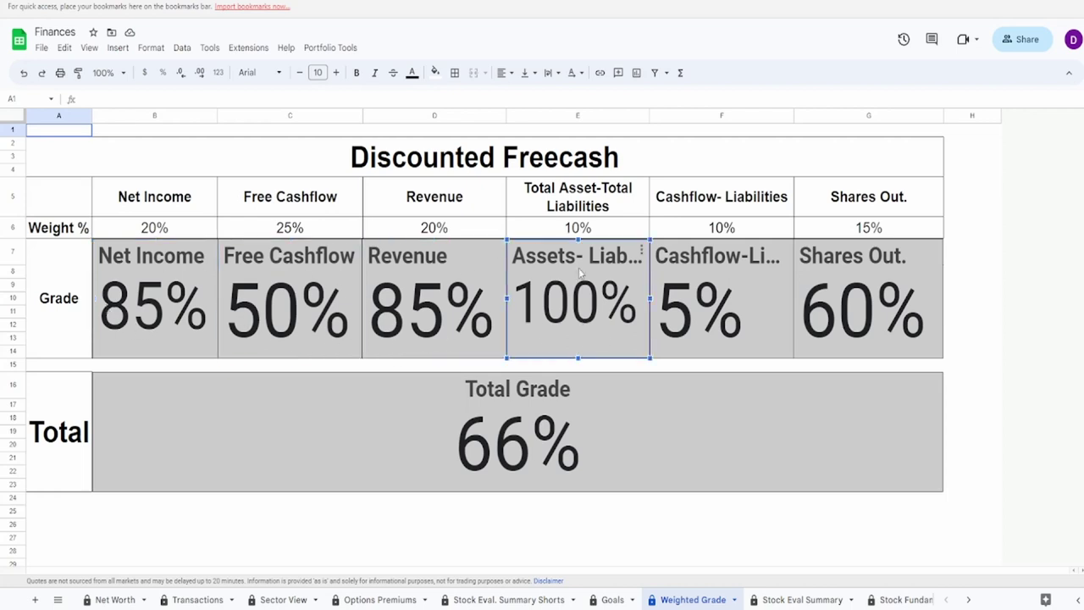
click(678, 332)
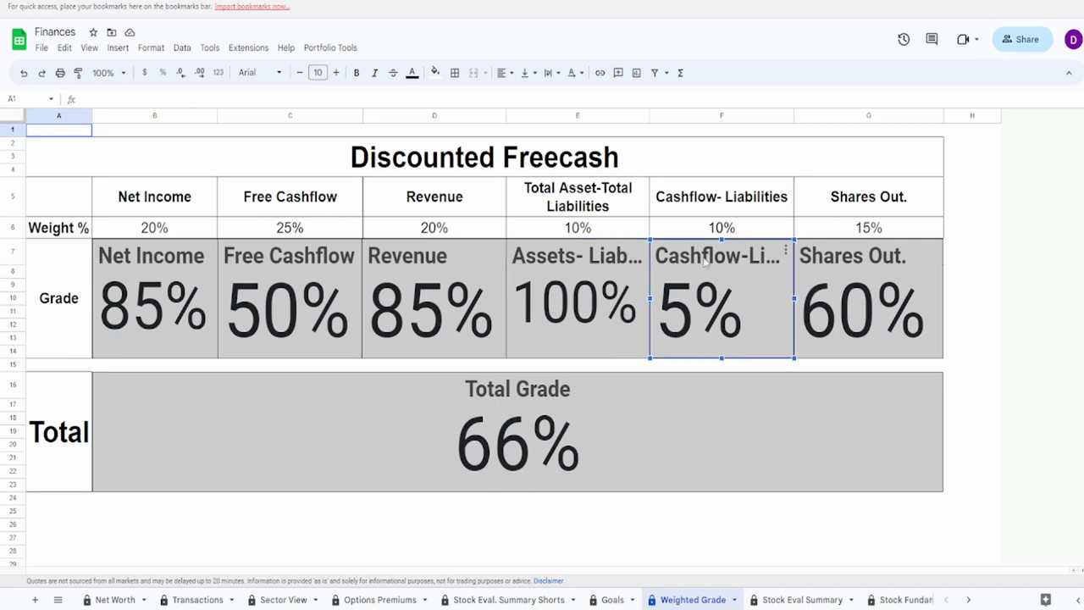
click(868, 303)
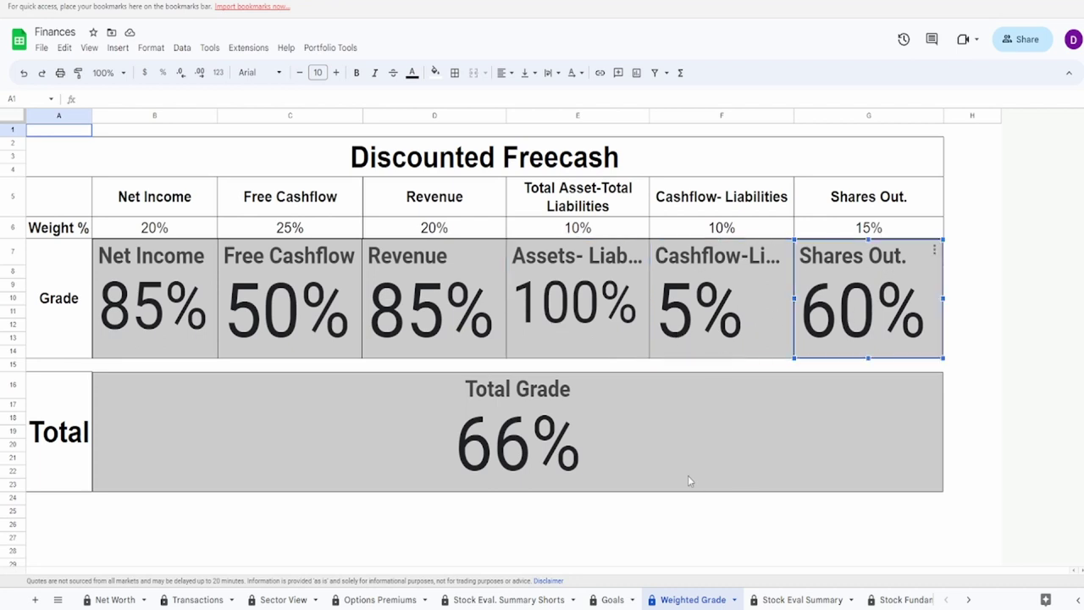
click(641, 455)
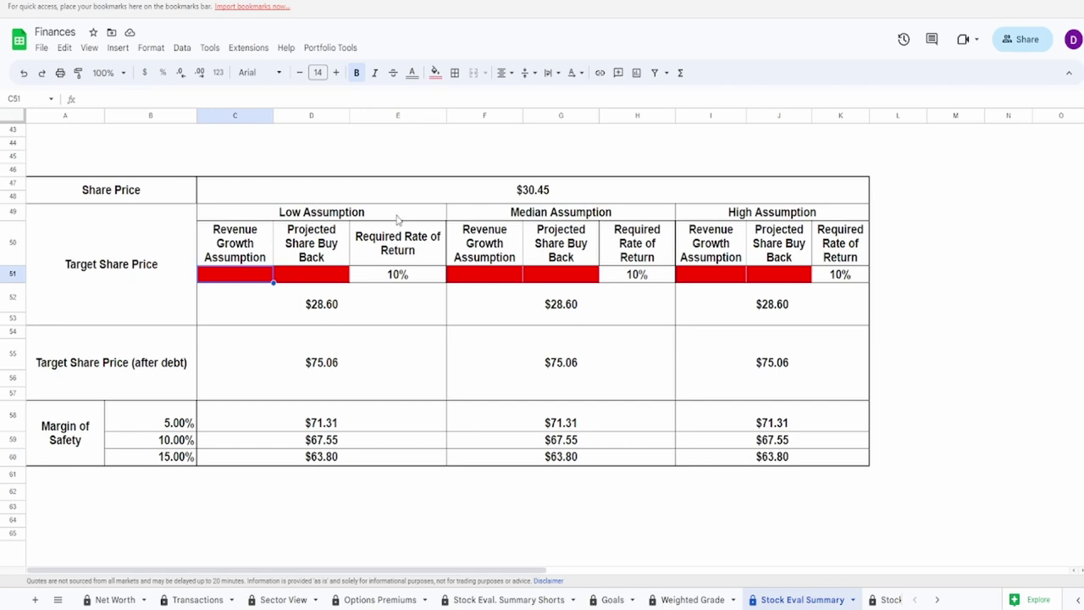
- Check the Low Assumption's required rate of return and compare the share price with the target prices before and after debt
drag(396, 246, 399, 282)
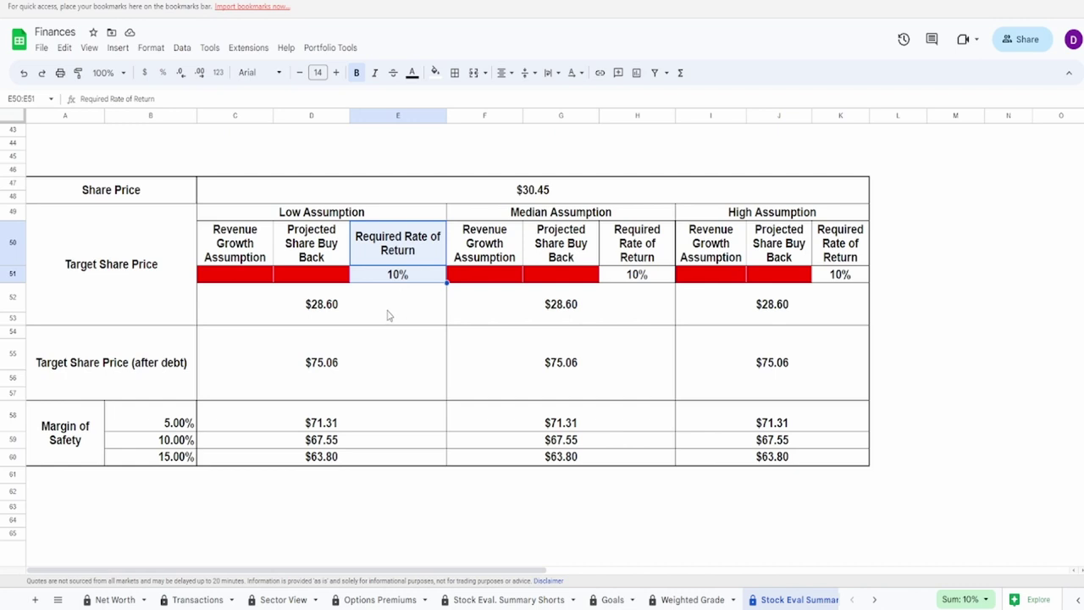
click(353, 323)
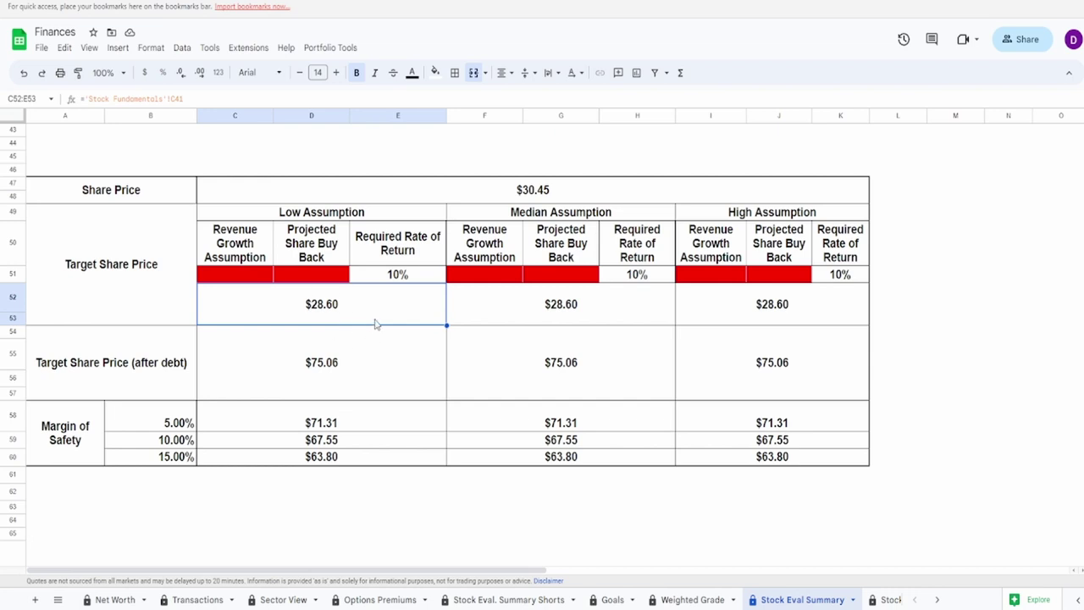
click(591, 189)
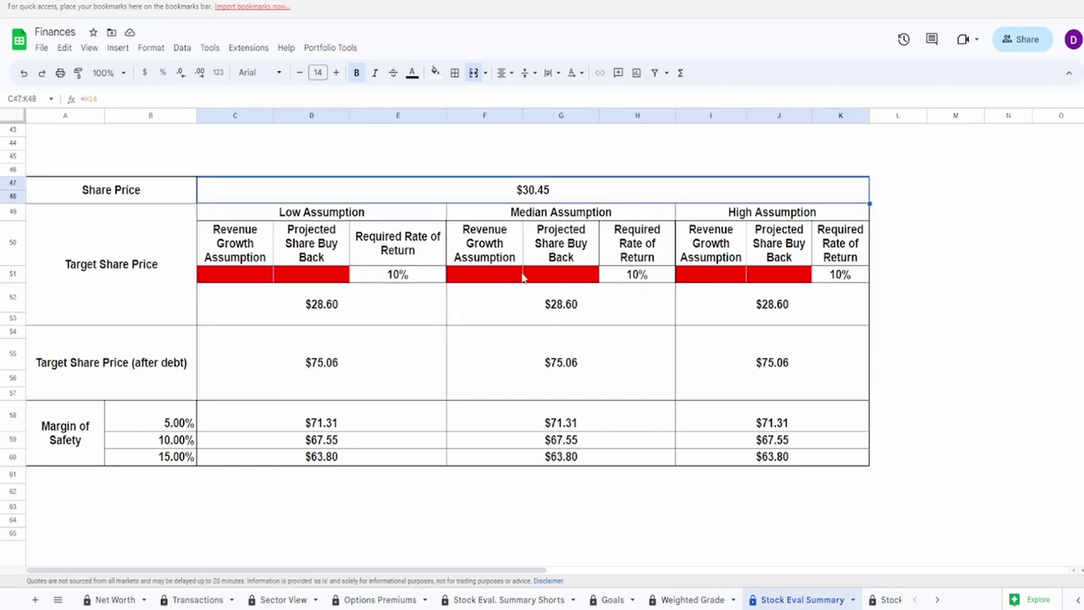
click(303, 408)
click(309, 370)
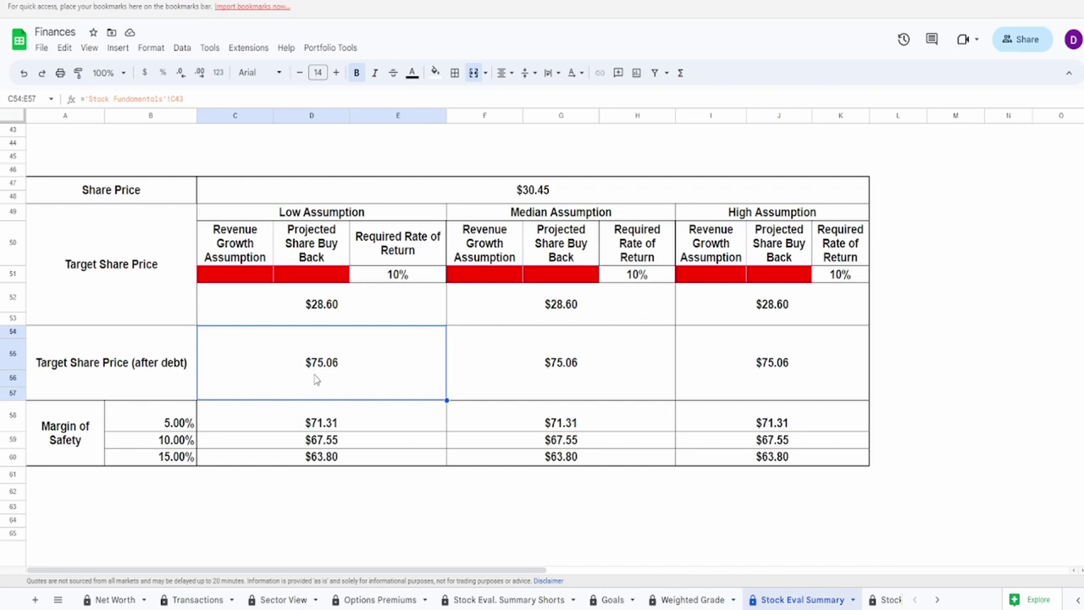
drag(314, 380, 805, 387)
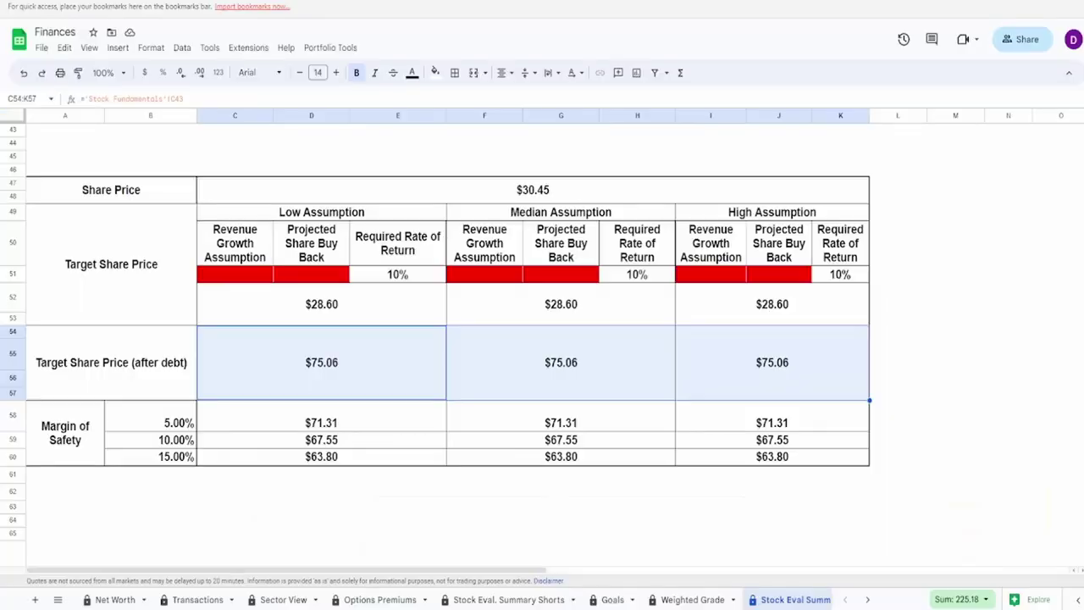
- Set the Revenue Growth Assumption to 0.5% for the low, 1% for the median and 1.5% for the high assumption
click(218, 278)
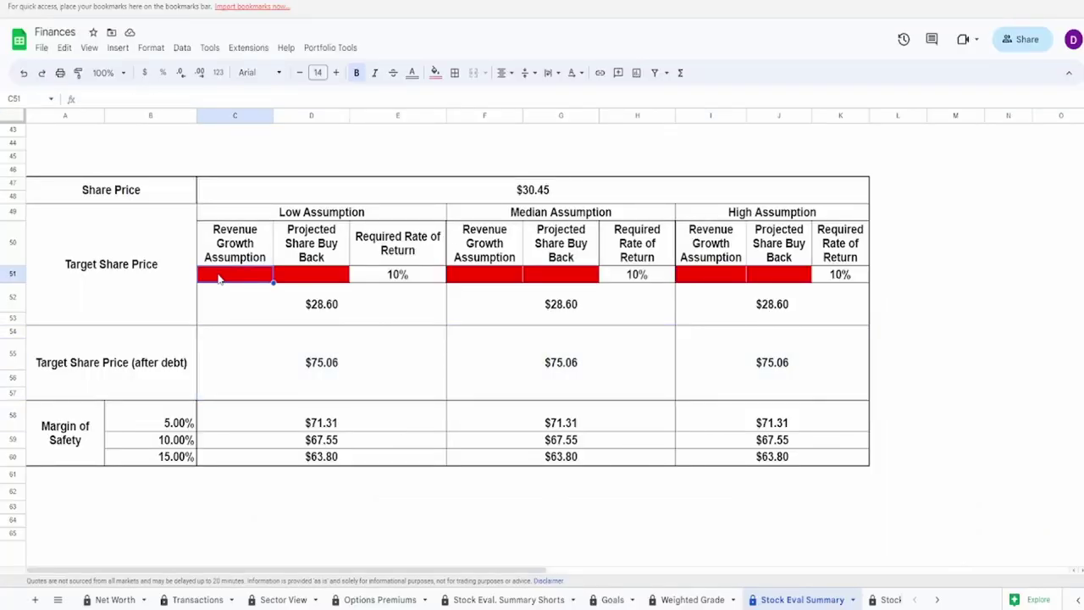
text(0.5%)
click(464, 277)
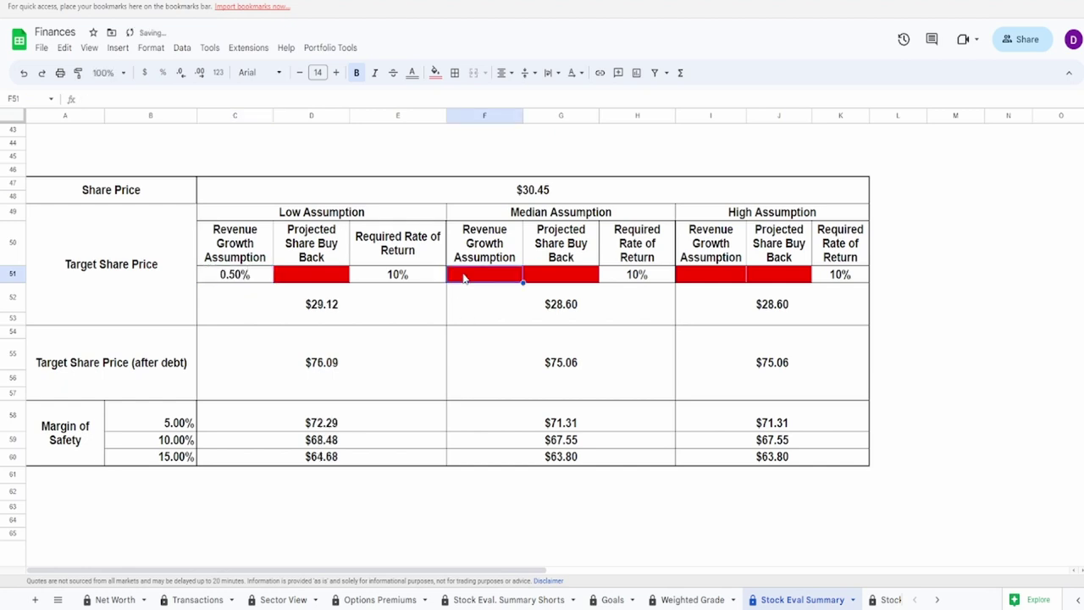
text(1%)
key(Return)
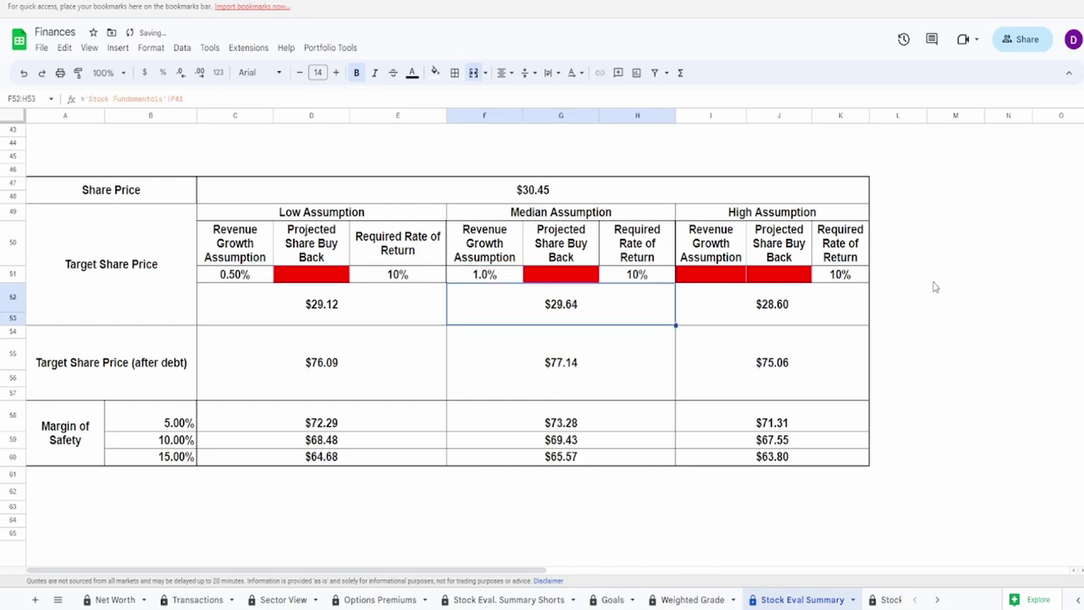
click(733, 277)
text(1%)
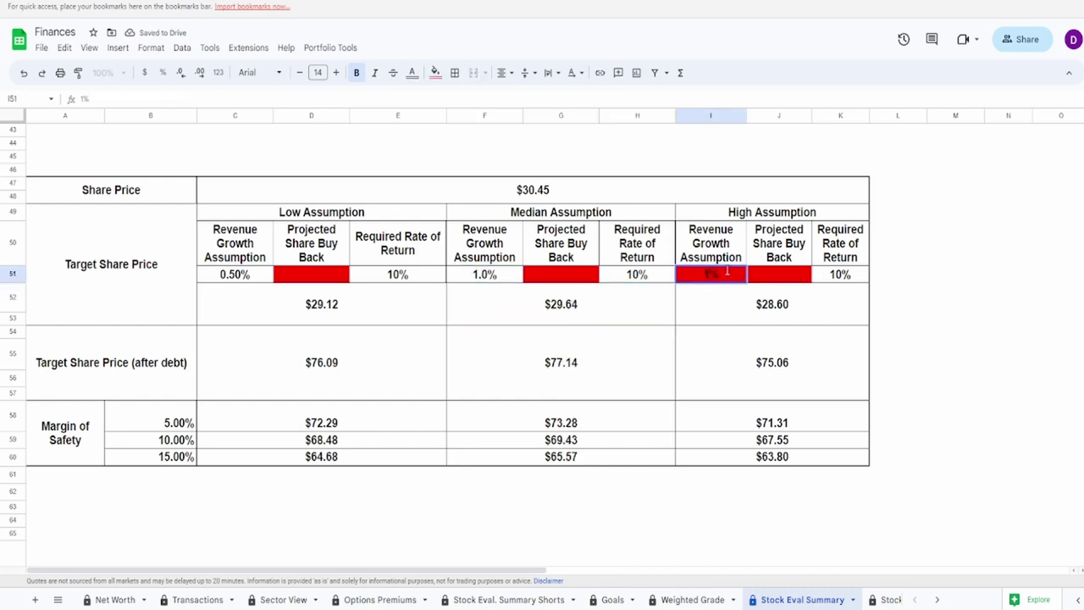
key(BackSpace)
text(.5%)
key(Return)
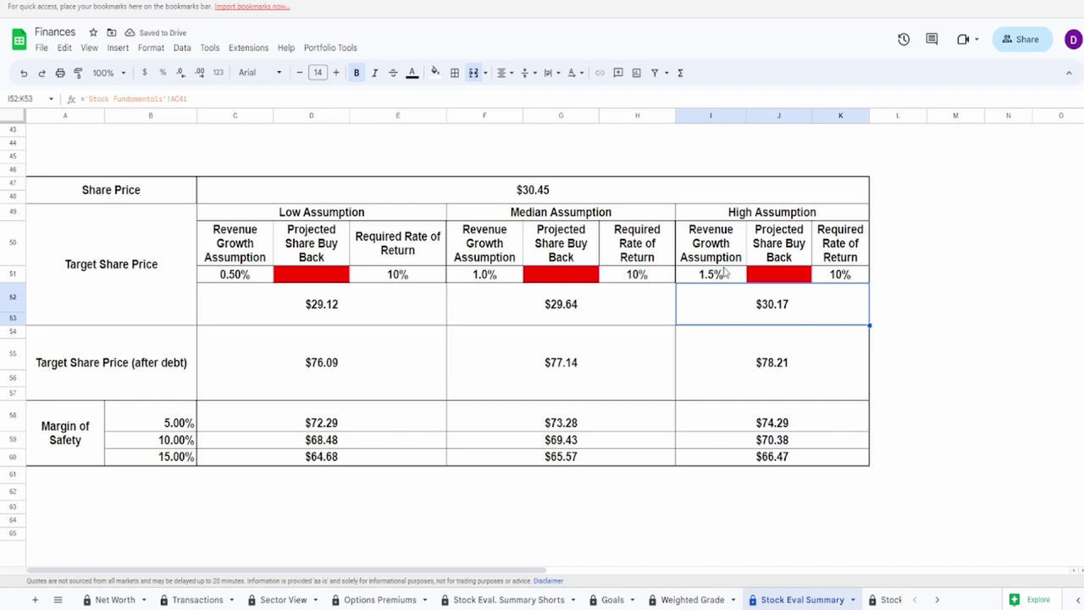
- Set the Projected Share Buy Back to -6% for the low, -5% for the median and -4% for the high assumption
click(303, 275)
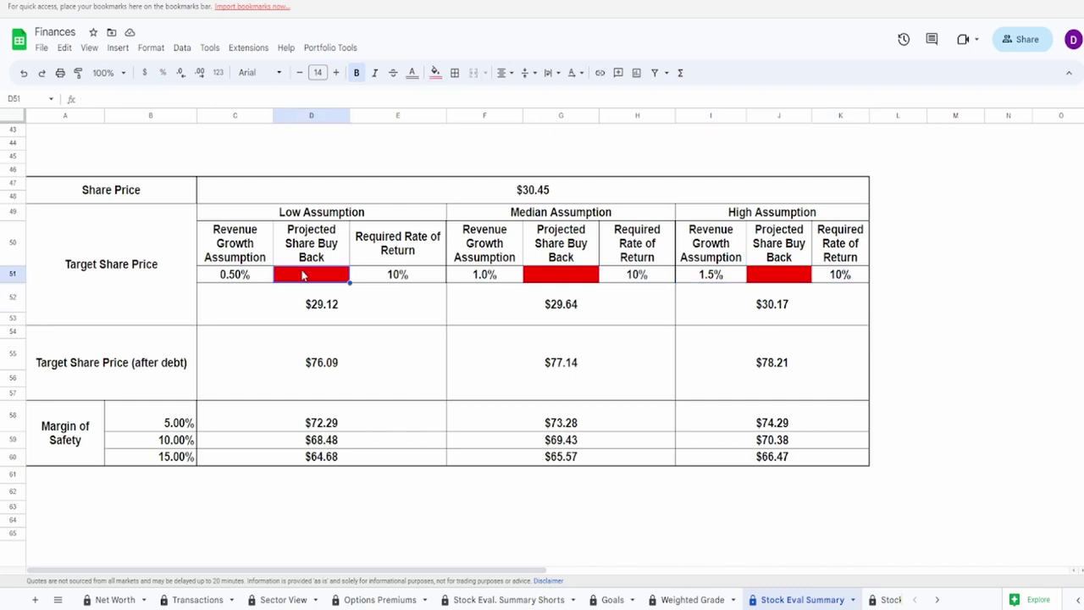
click(538, 288)
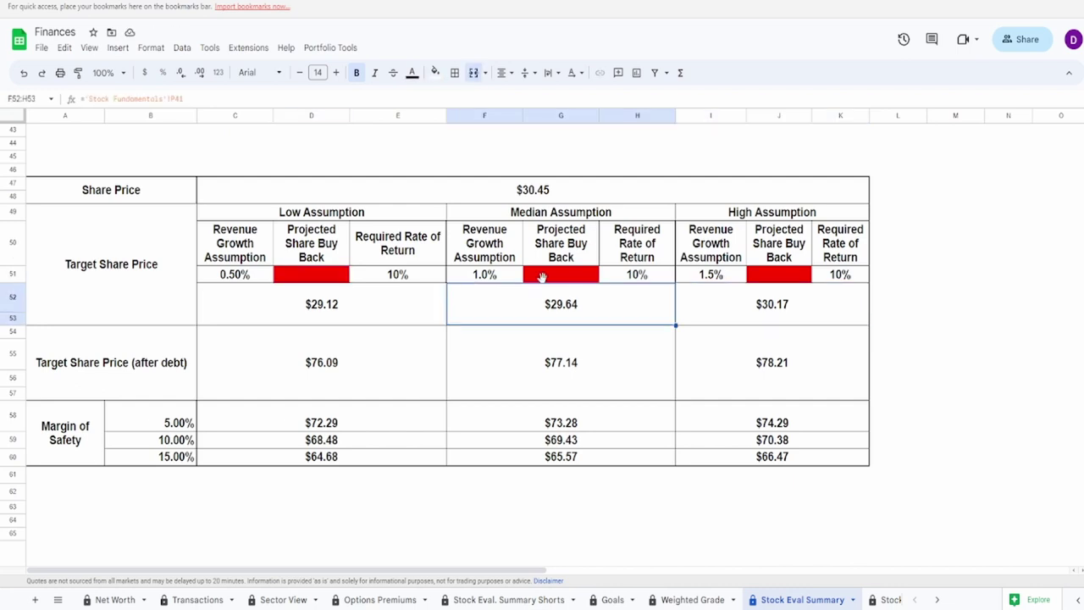
click(551, 276)
text(-5%)
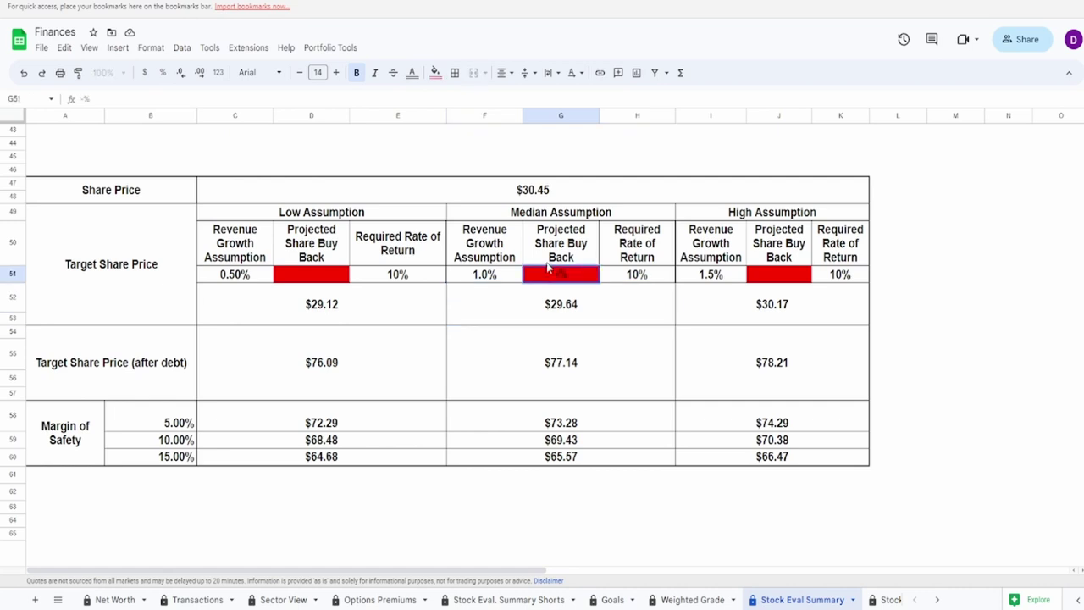
key(Return)
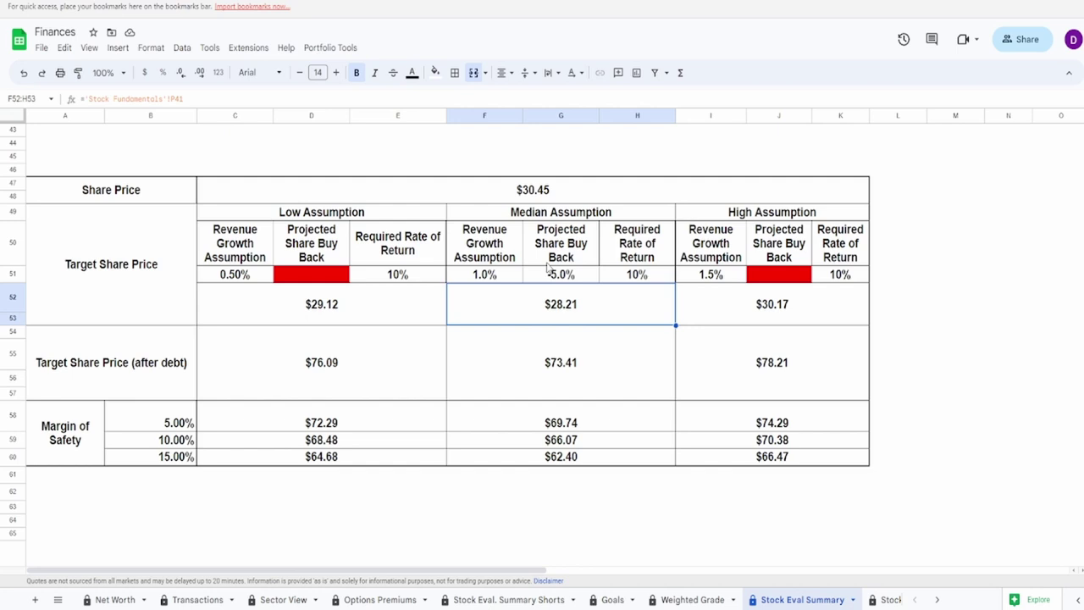
click(337, 276)
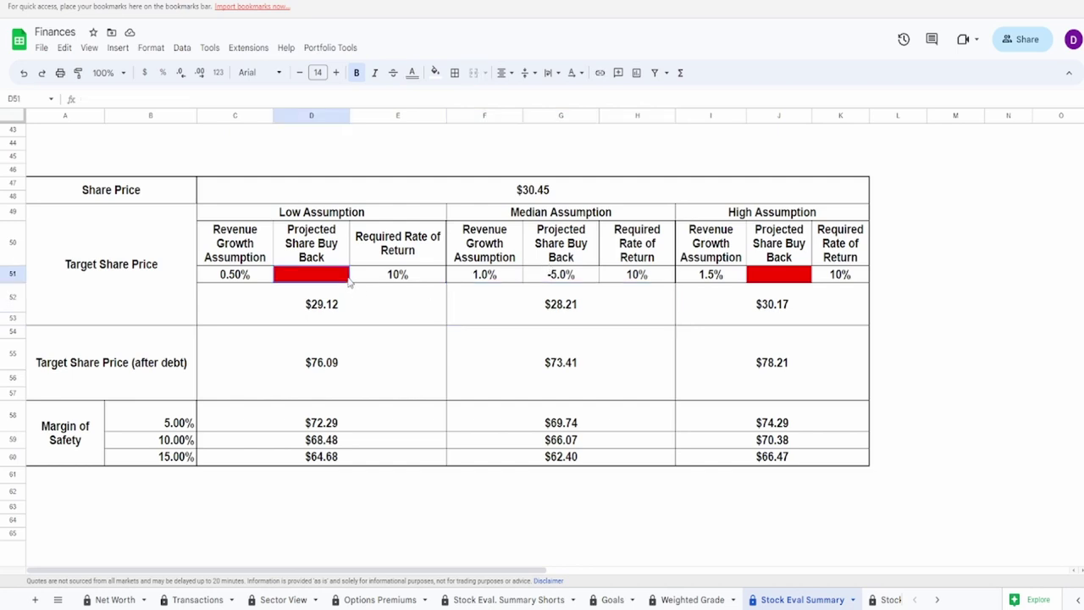
text(-6%)
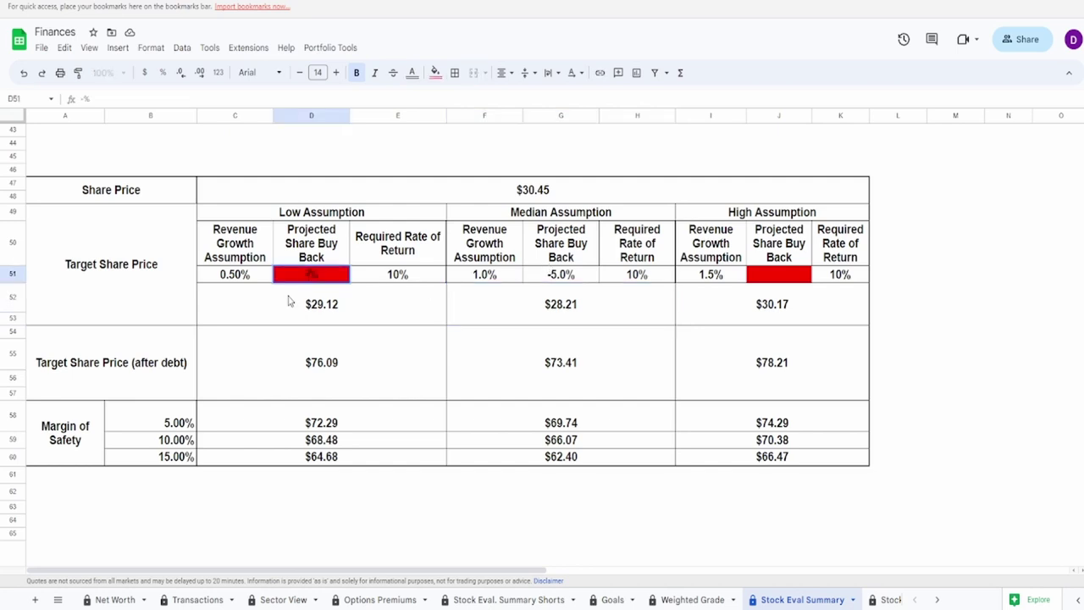
key(Return)
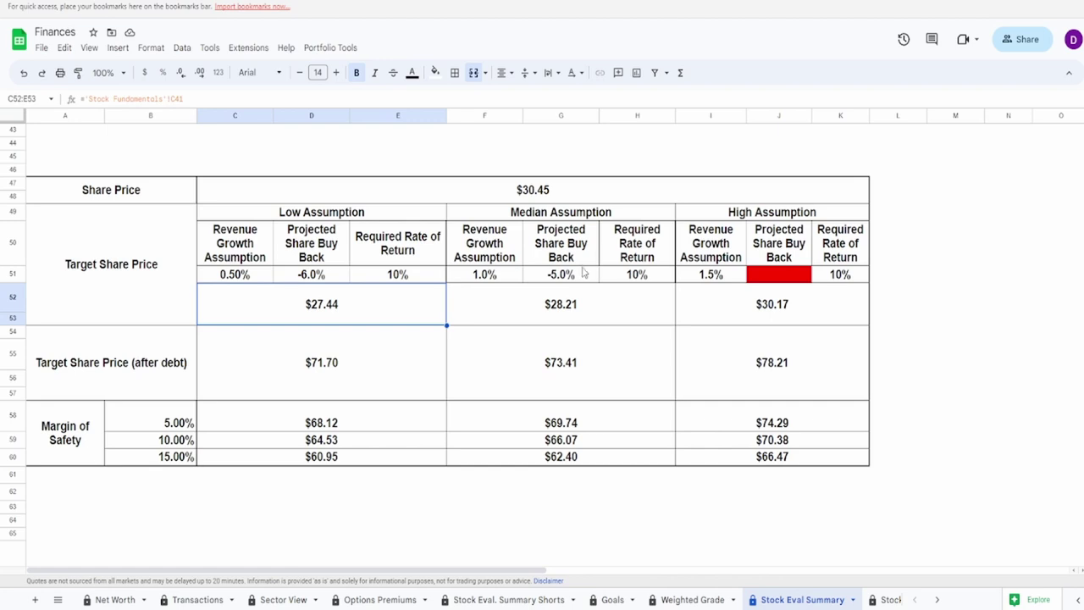
click(799, 281)
text(-4)
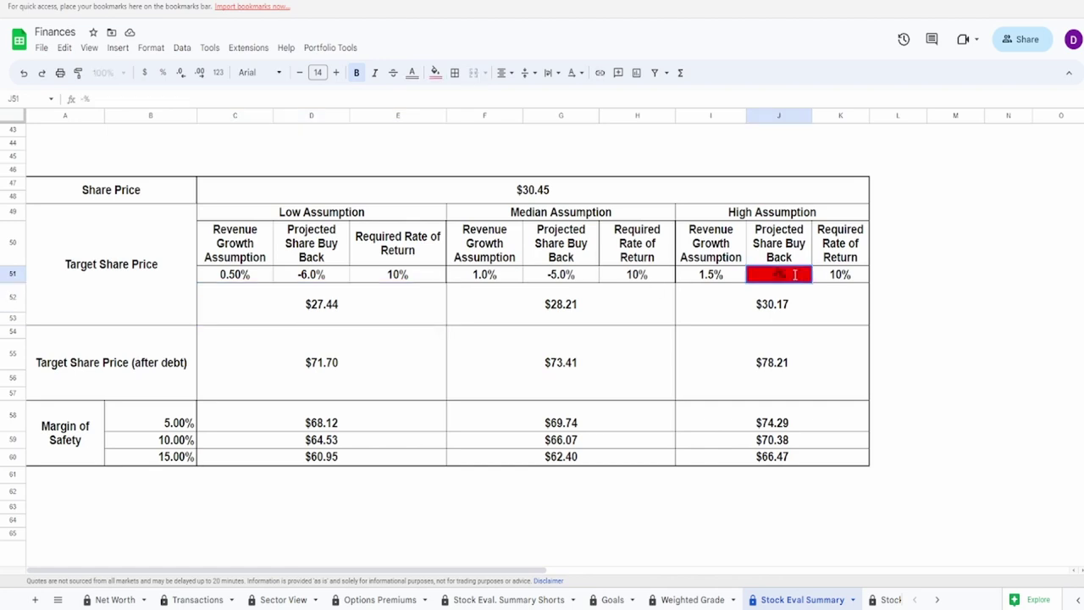
key(Return)
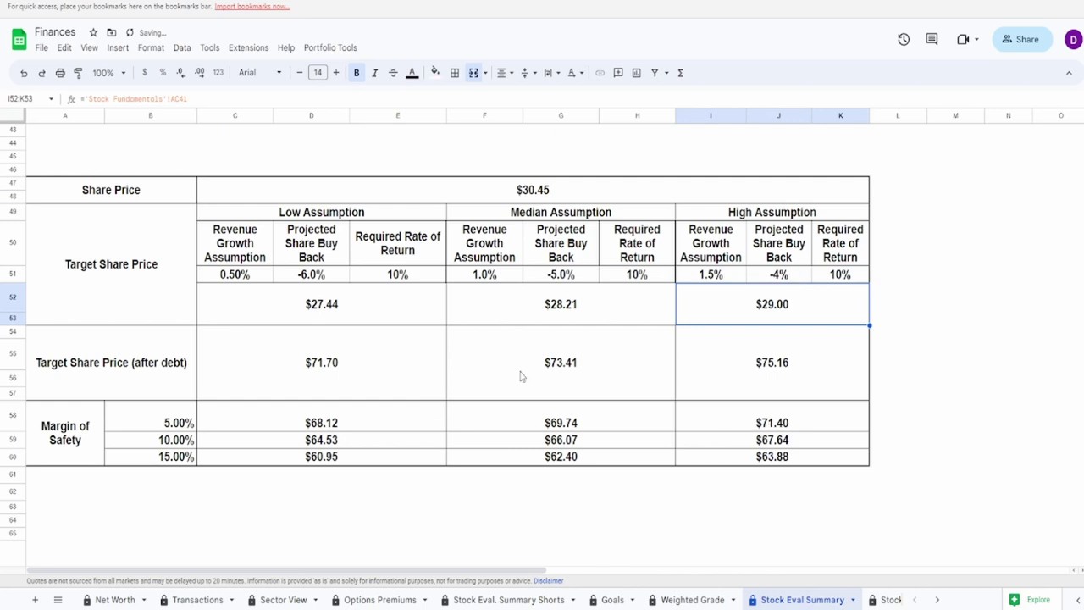
- Review the low-to-high target share prices before and after debt and compare the margin of safety prices with the share price
click(335, 322)
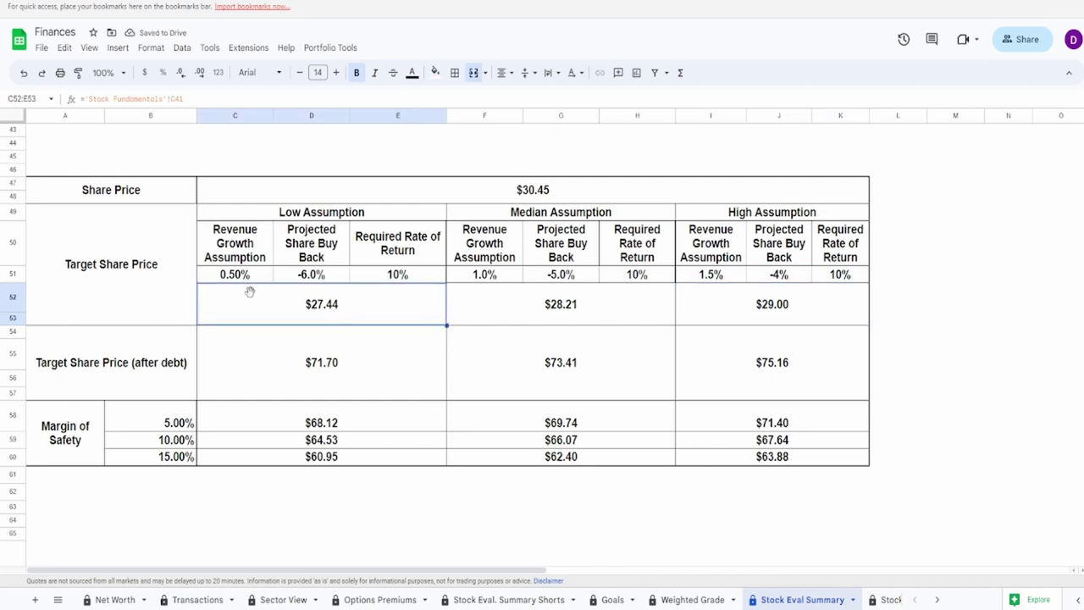
click(859, 301)
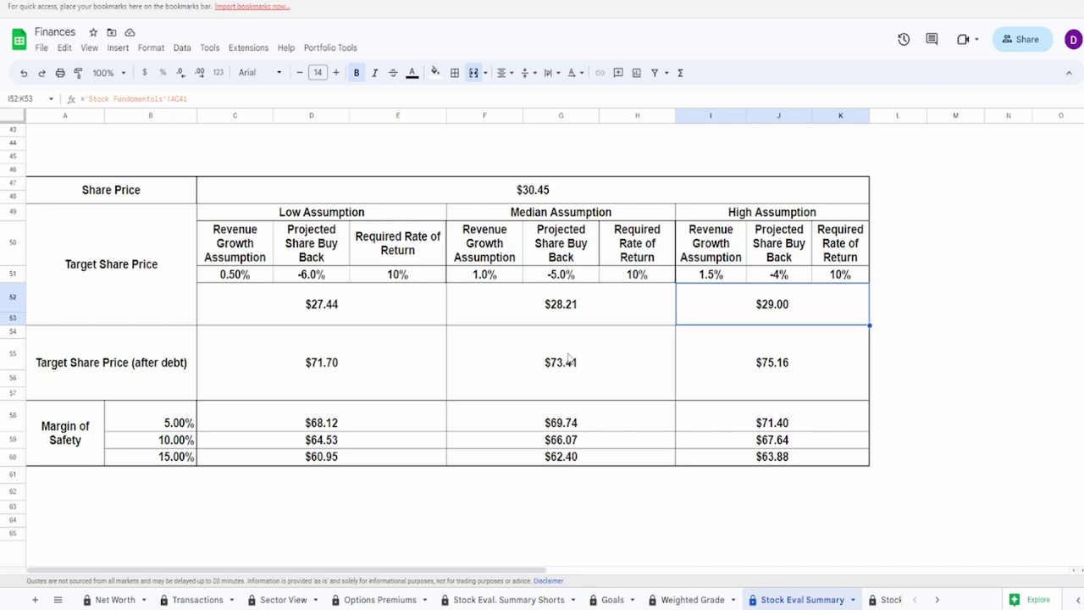
click(350, 381)
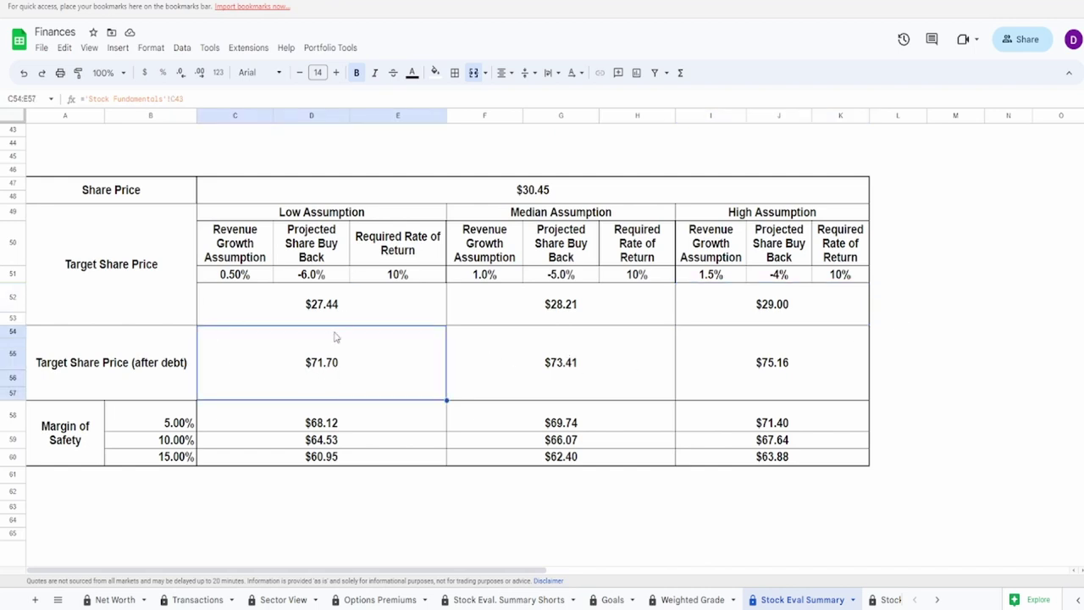
click(759, 364)
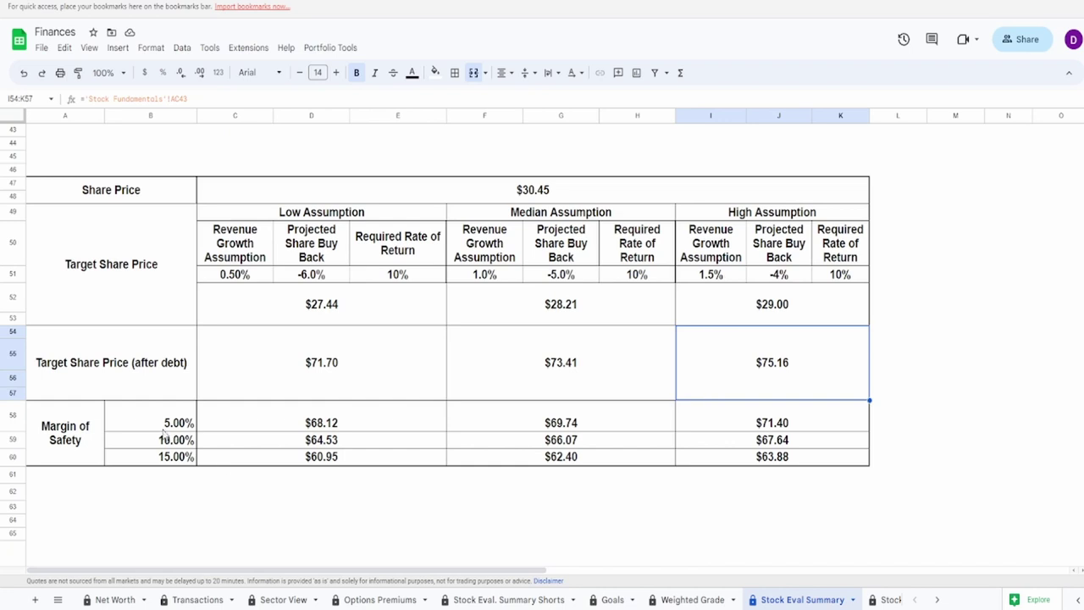
drag(163, 424, 167, 457)
click(295, 464)
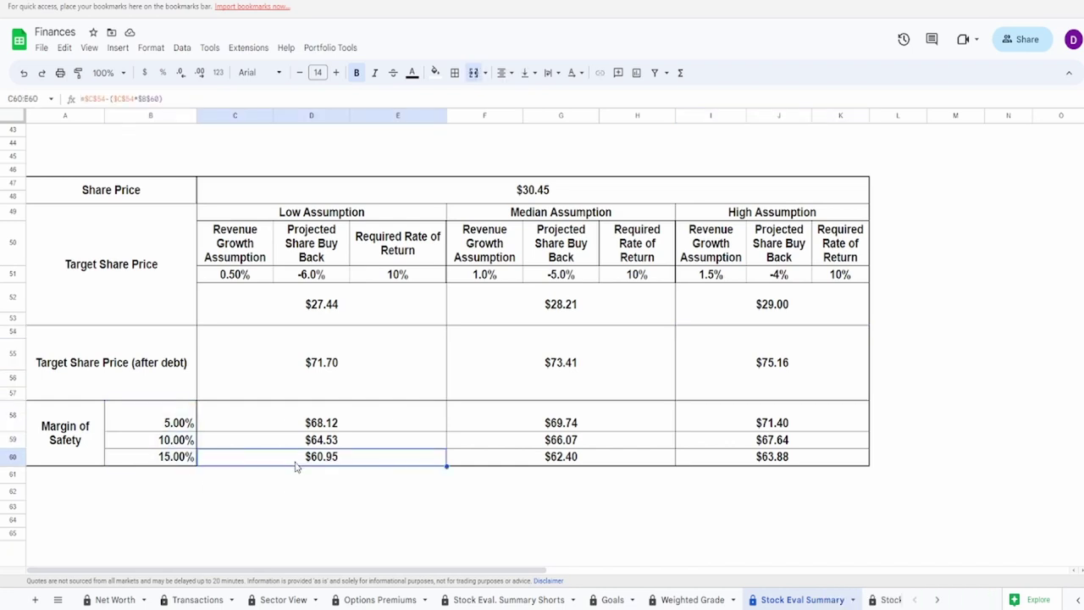
click(834, 430)
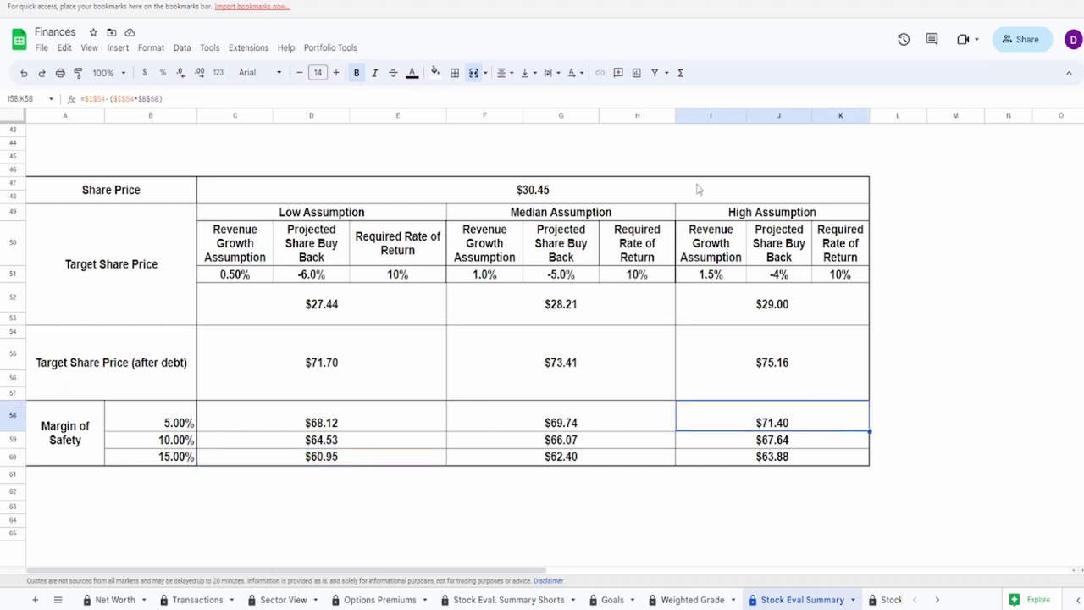
click(548, 201)
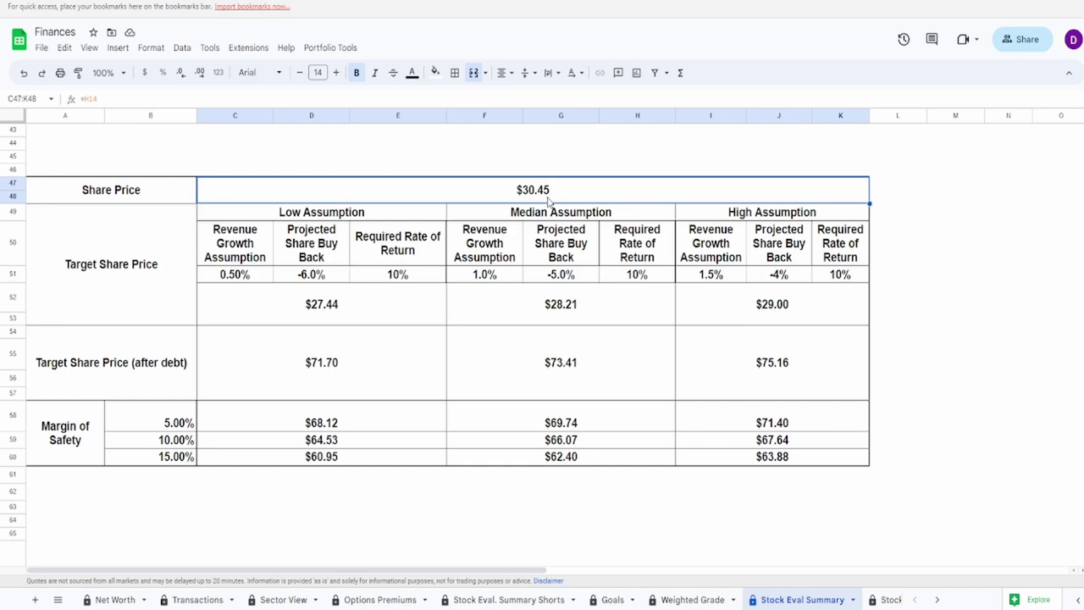
- Check HSII's PE (TTM) and market cap in the ticker overview of the summary sheet
scroll(530, 297, up, 10)
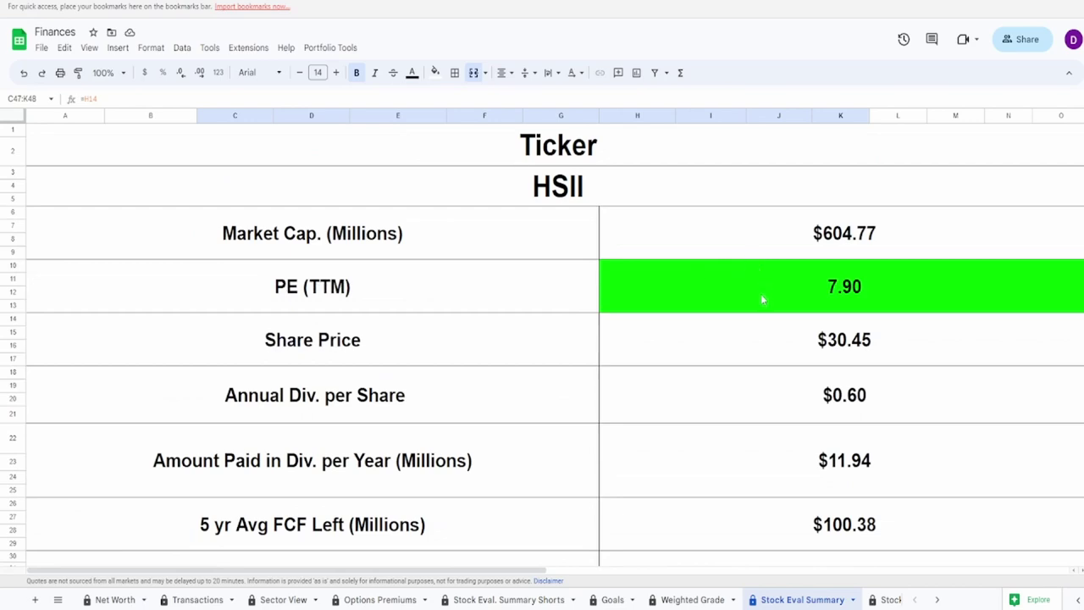
click(761, 293)
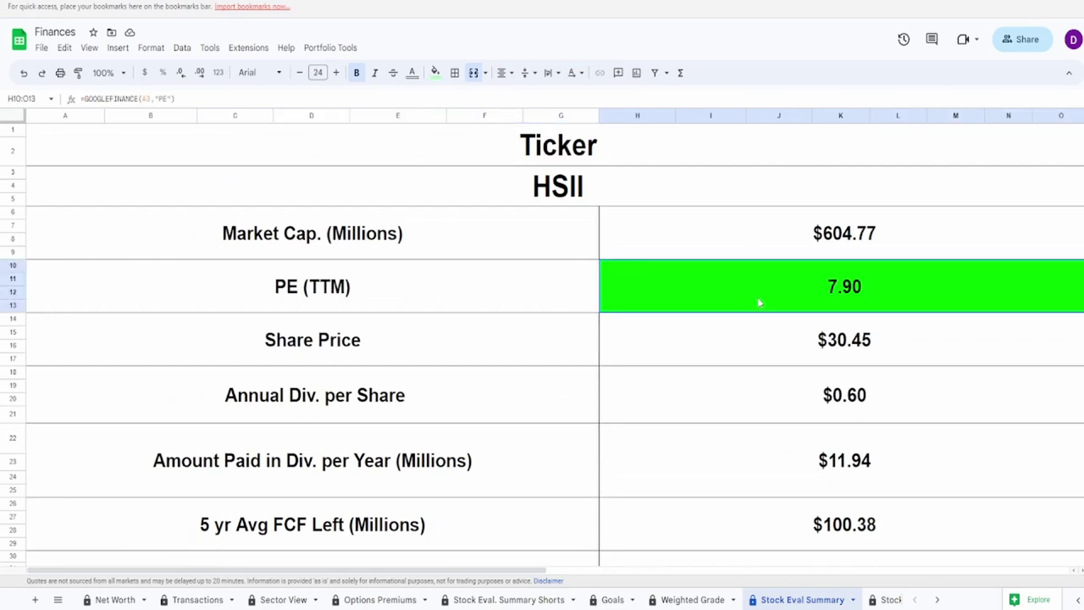
click(781, 249)
- Compare the current share price with the target share prices before and after debt across all three assumptions
scroll(738, 334, down, 10)
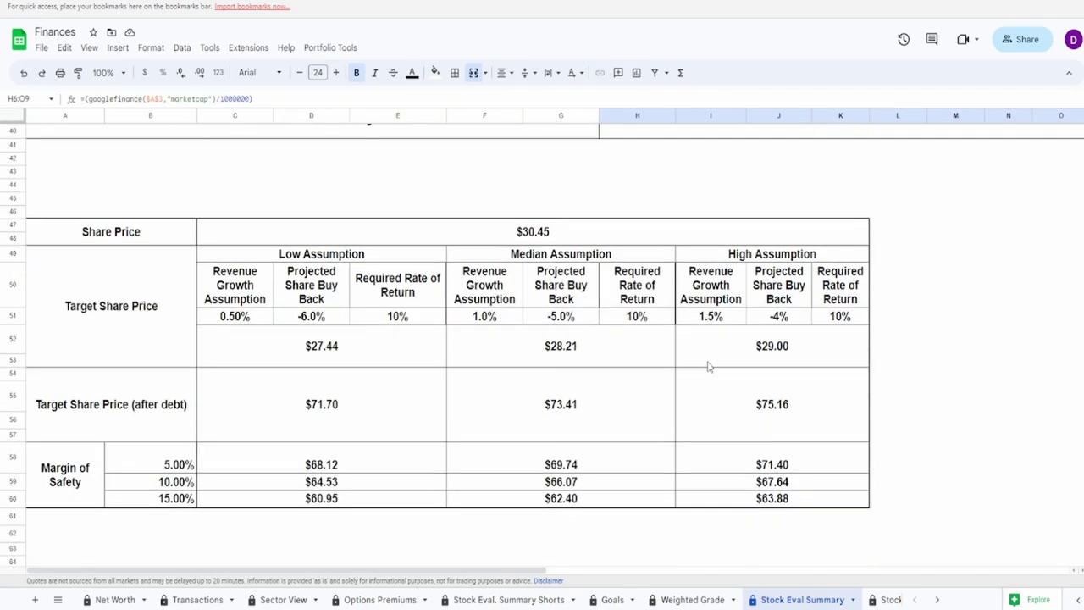
scroll(709, 366, down, 1)
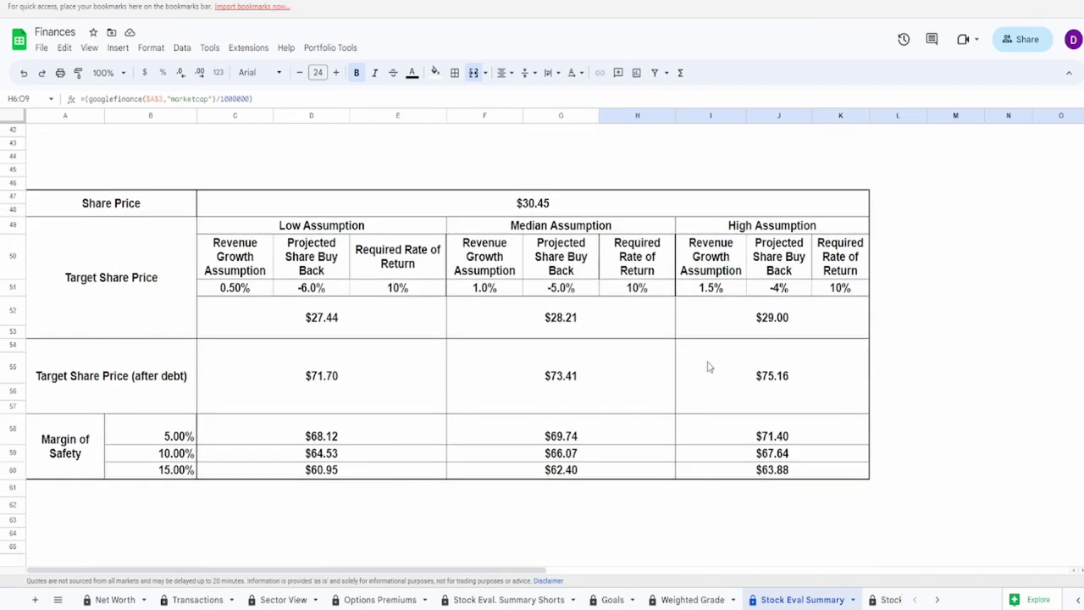
click(555, 204)
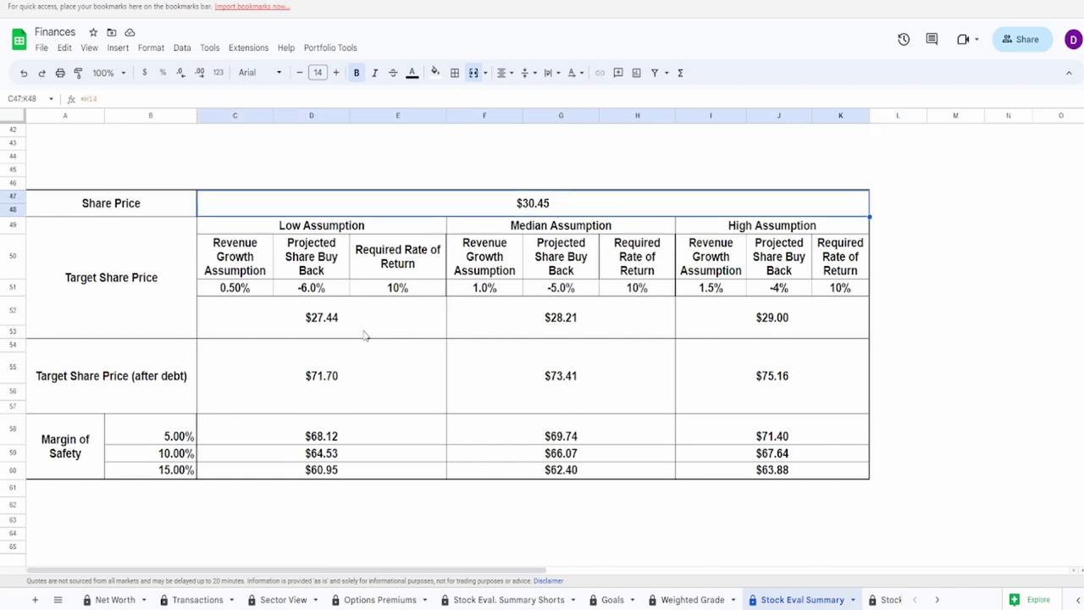
drag(281, 332, 697, 322)
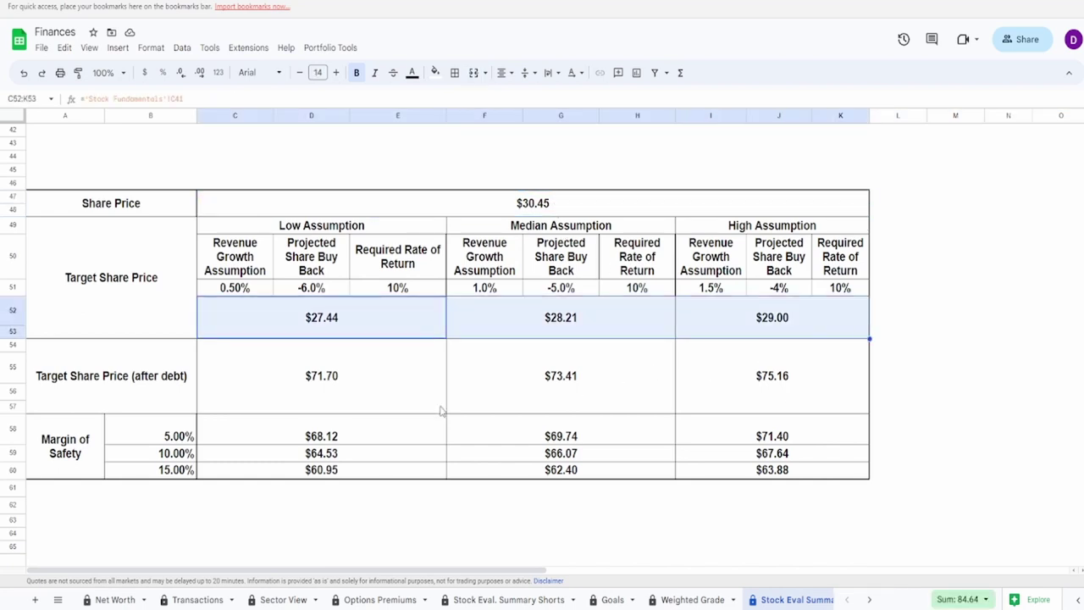
click(397, 406)
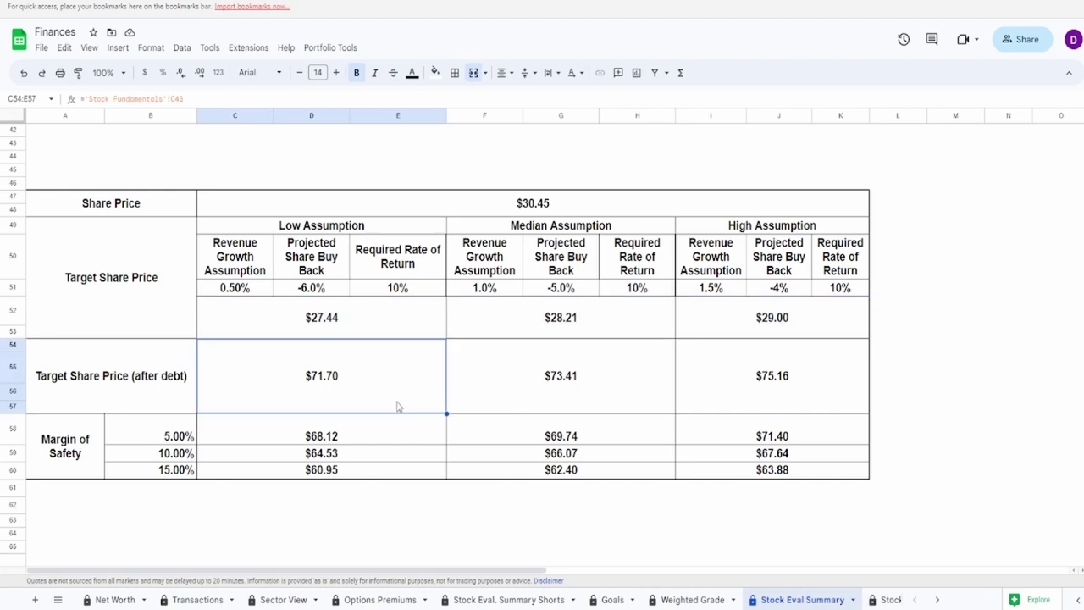
click(757, 406)
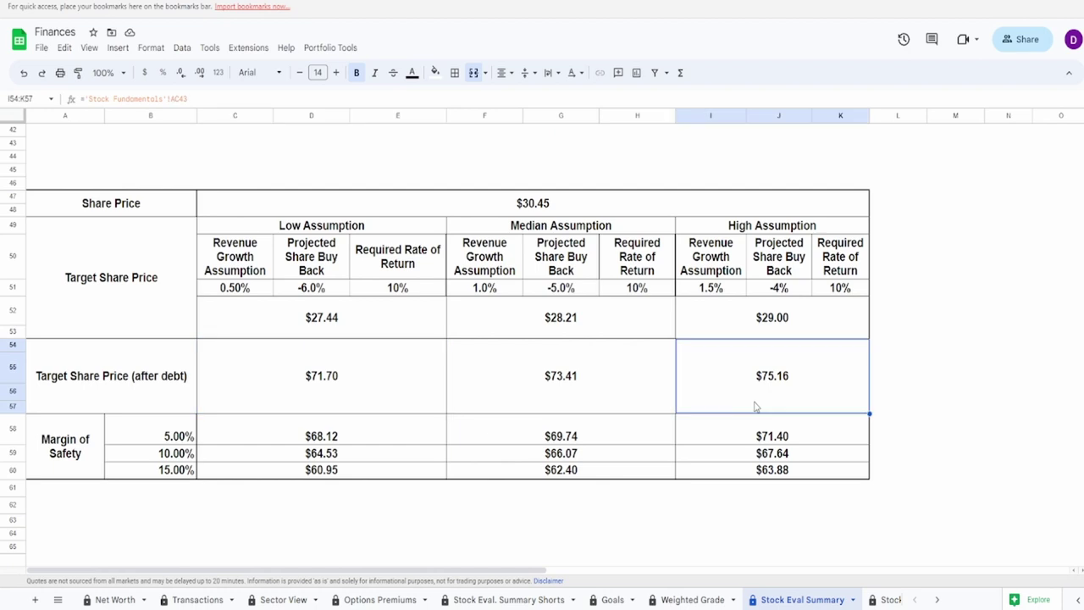
- Try Revenue Growth Assumptions of 5% for high, 4% for median and 3% for low, and check the high after-debt target price
click(734, 288)
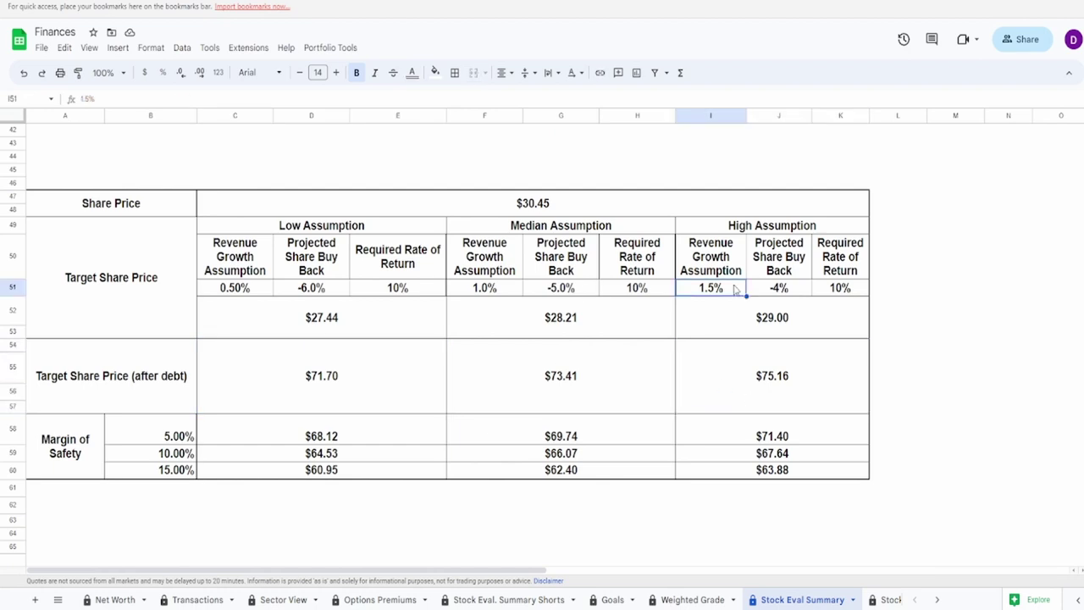
text(5)
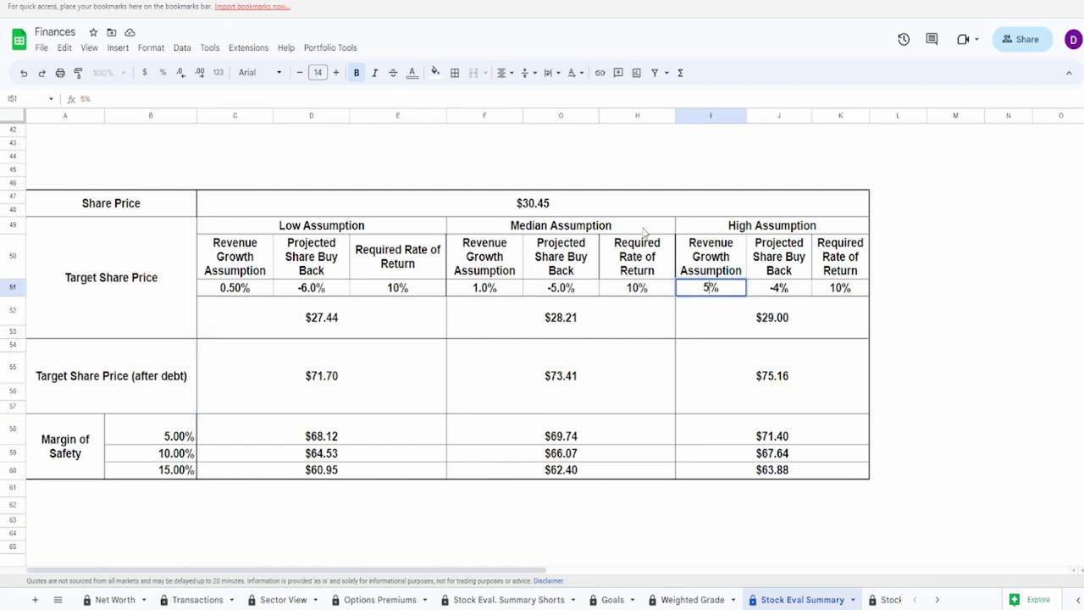
click(511, 291)
text(4)
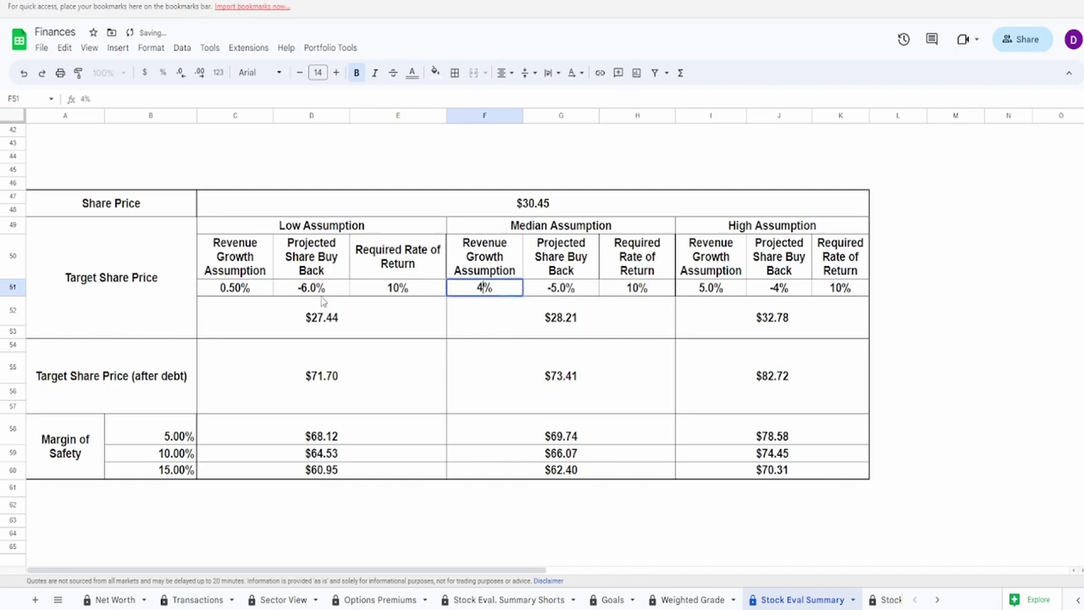
click(263, 289)
text(3)
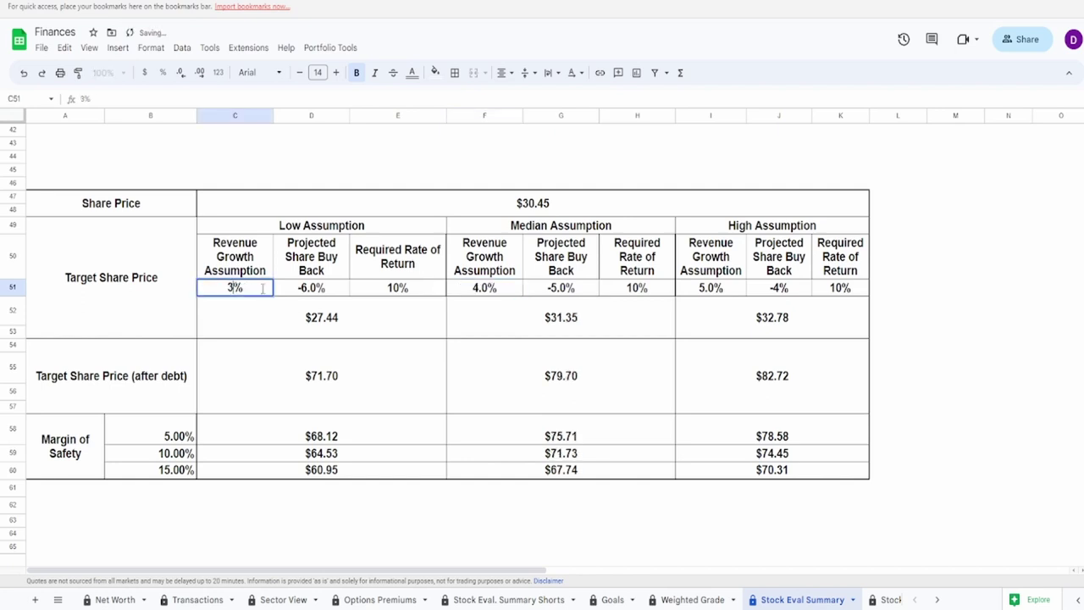
key(Return)
click(762, 387)
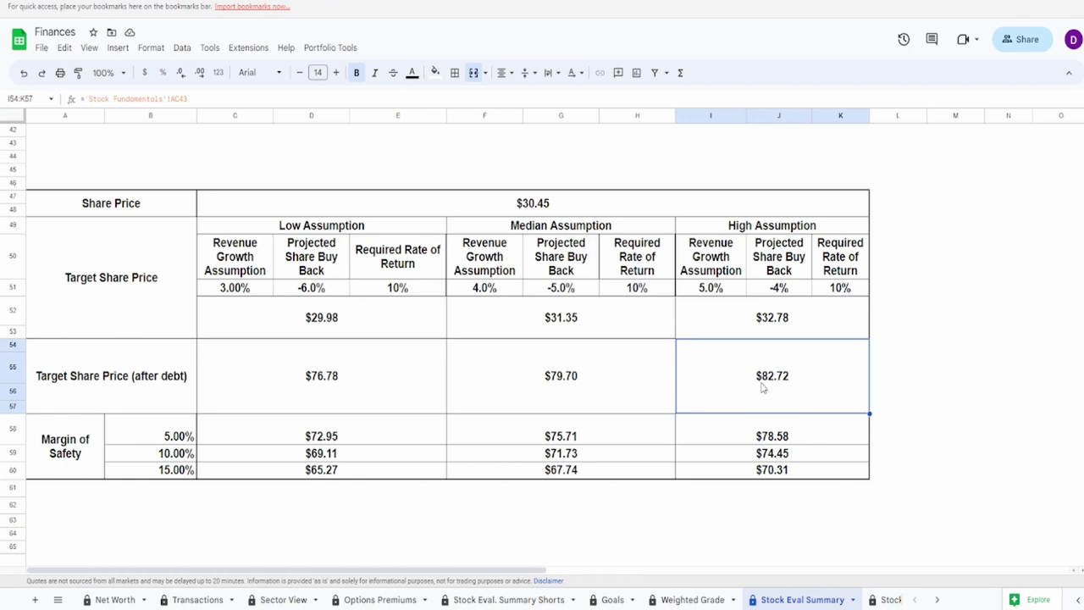
- Undo the last three Revenue Growth Assumption changes in the target share price table
key(ctrl+z)
key(ctrl+z)
key(ctrl+z)
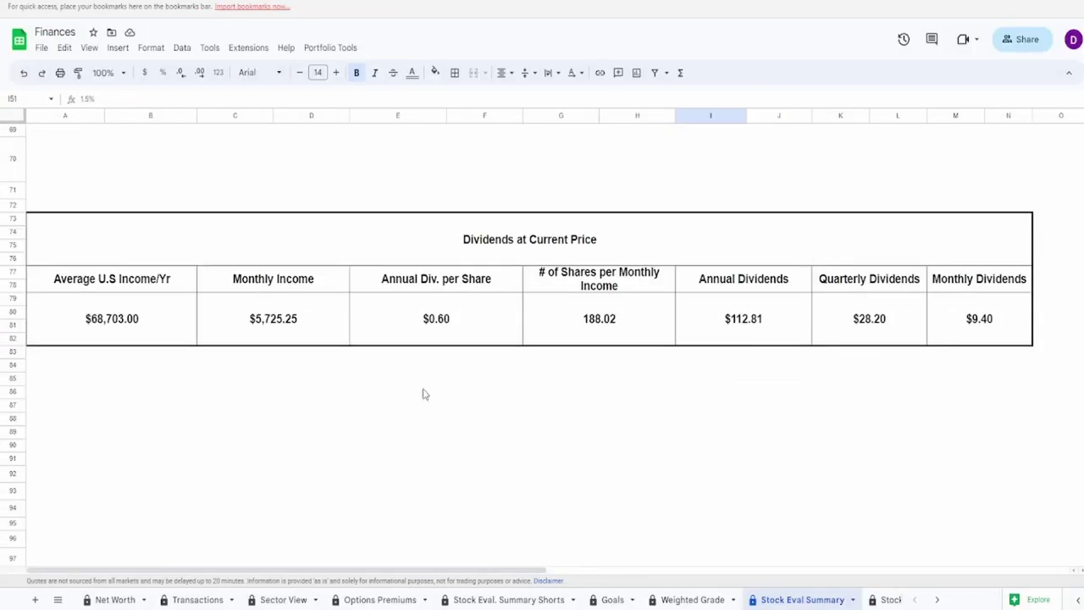
- Review the annual dividend per share, monthly income, shares per monthly income and annual dividends in the Dividends at Current Price table
click(414, 336)
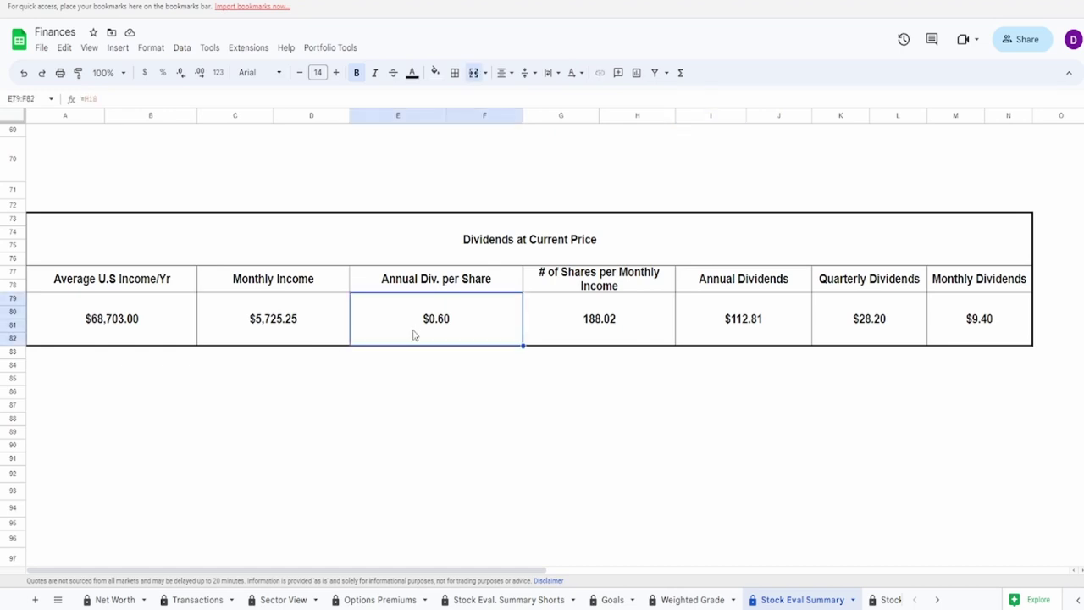
click(278, 325)
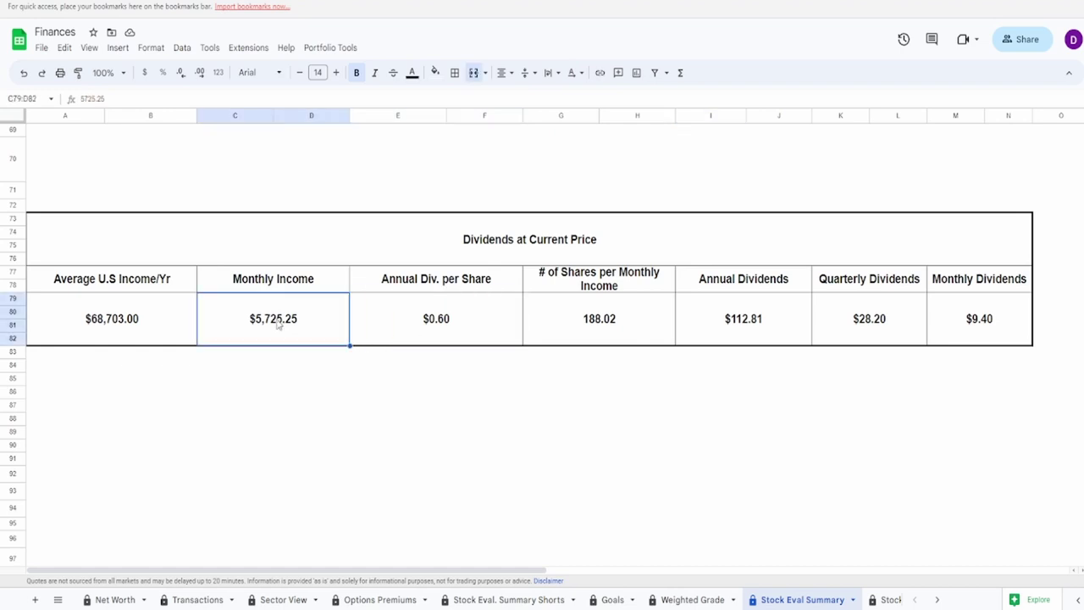
click(652, 329)
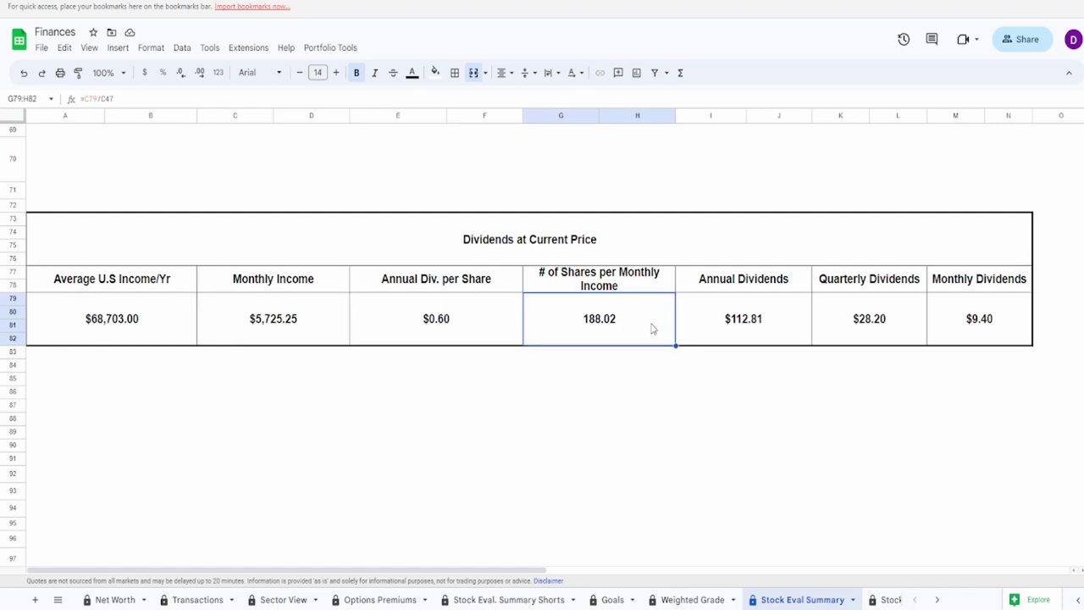
click(757, 318)
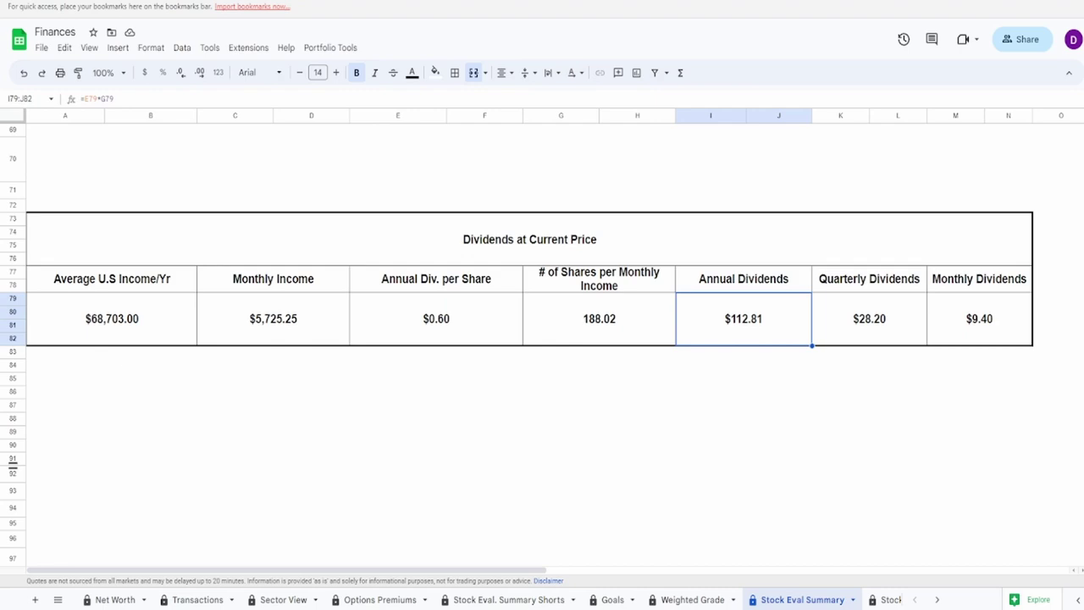
- Review the after-debt target share prices under the low, median and high assumptions
scroll(430, 412, up, 3)
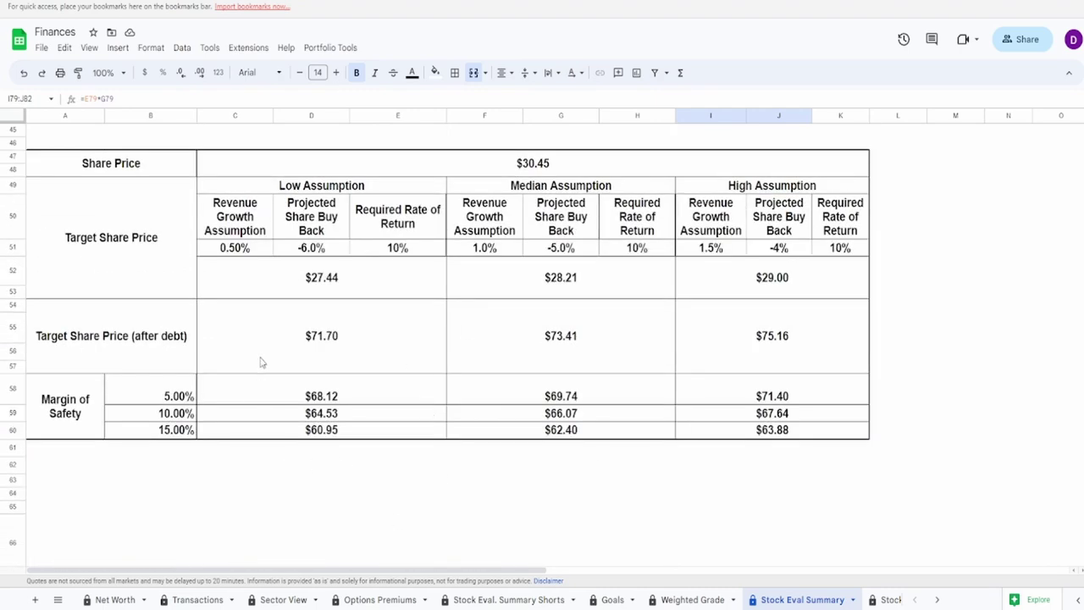
drag(260, 358, 729, 375)
scroll(577, 485, down, 6)
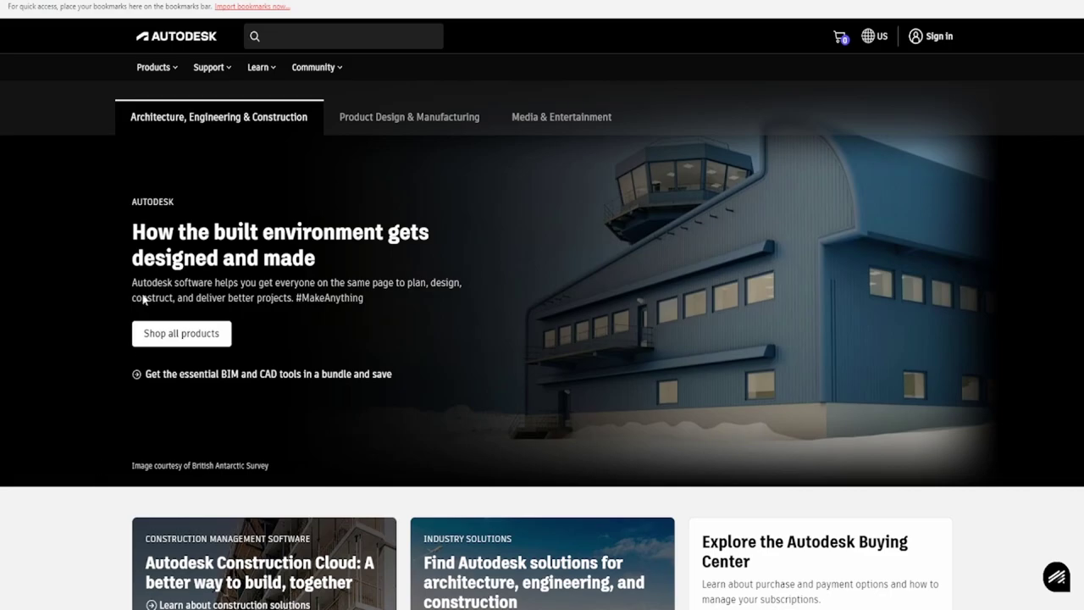
- Switch from the Autodesk website to Seeking Alpha's ADSK page and read the opening sentence of the Company Profile
click(154, 1)
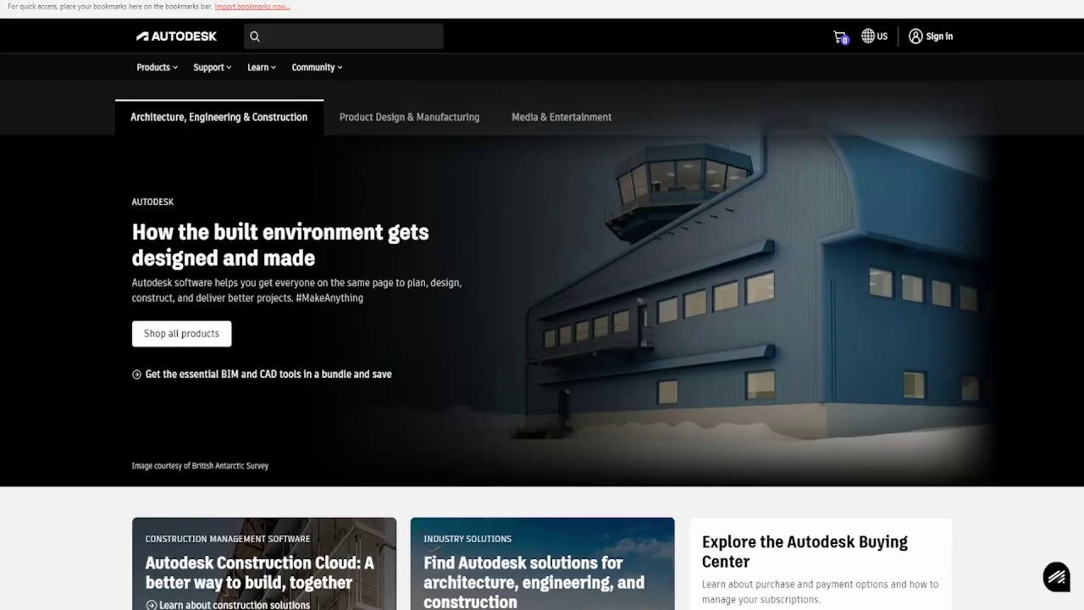
click(386, 1)
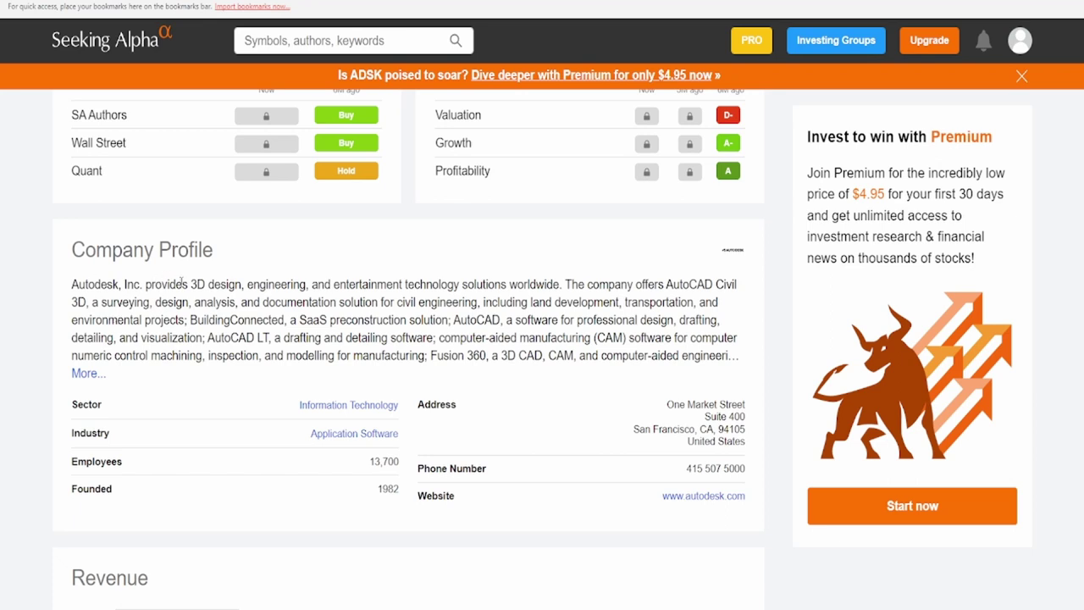
drag(182, 284, 312, 285)
click(316, 285)
drag(477, 285, 567, 286)
click(569, 286)
- Read the Company Profile's description of AutoCAD Civil 3D and the kinds of civil engineering projects it covers
drag(90, 303, 173, 302)
click(152, 304)
click(198, 303)
drag(255, 302, 312, 302)
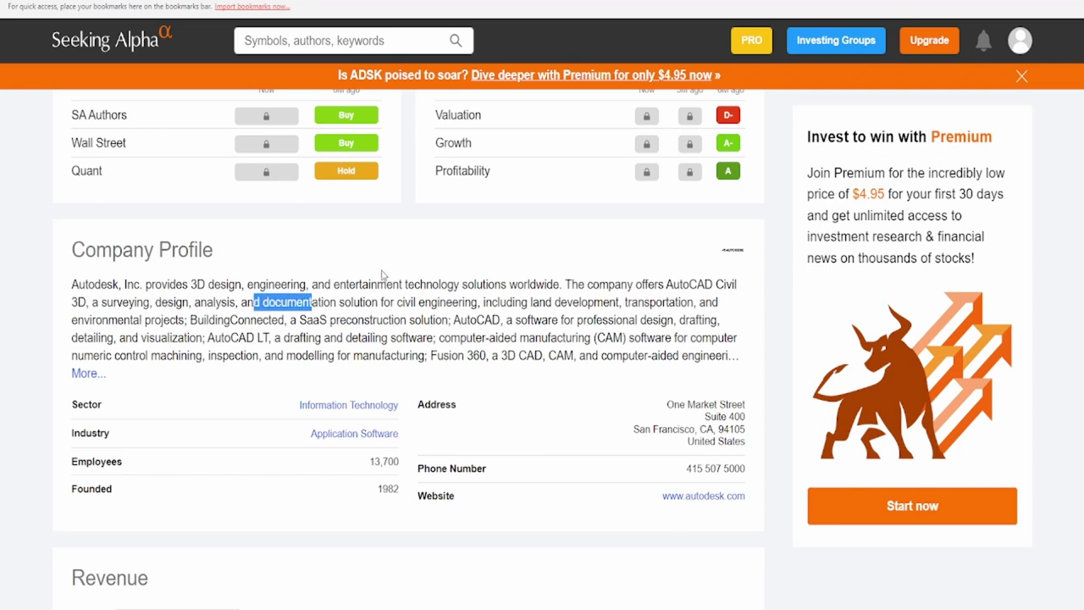
drag(505, 302, 560, 287)
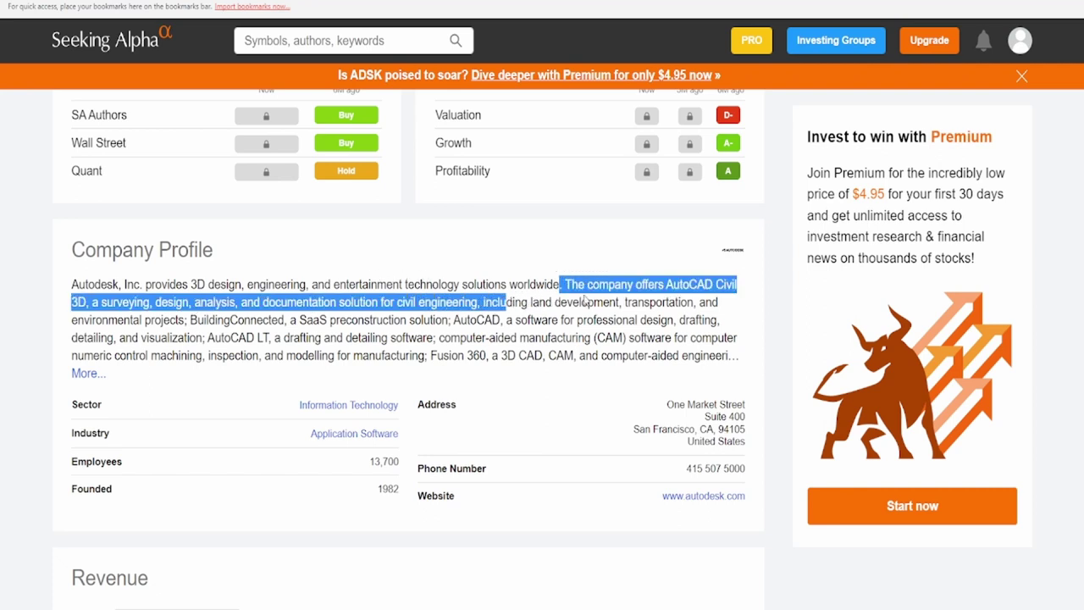
click(584, 299)
drag(76, 319, 146, 321)
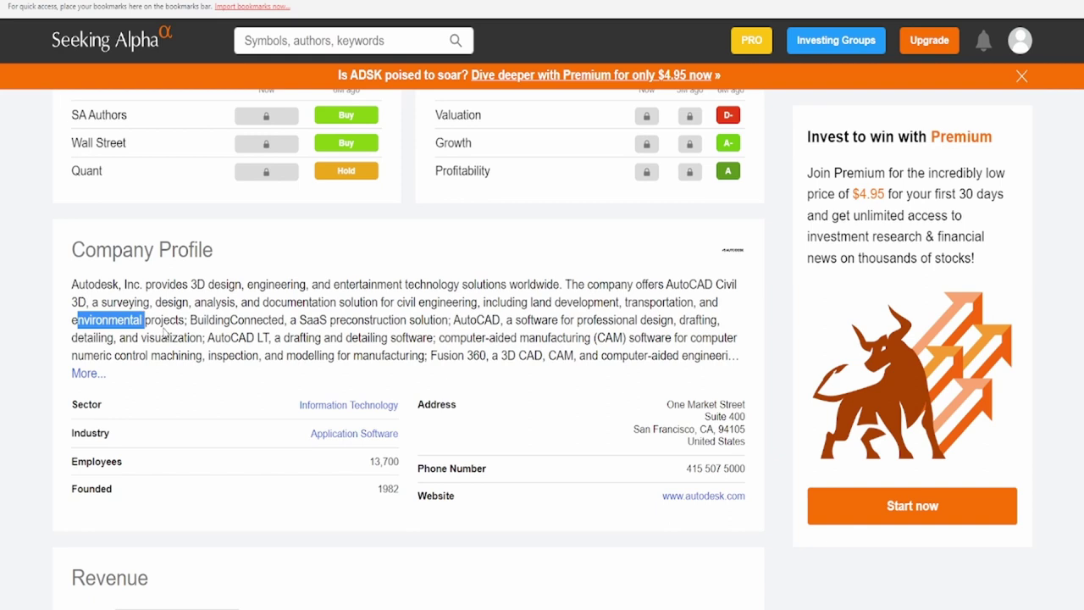
click(166, 332)
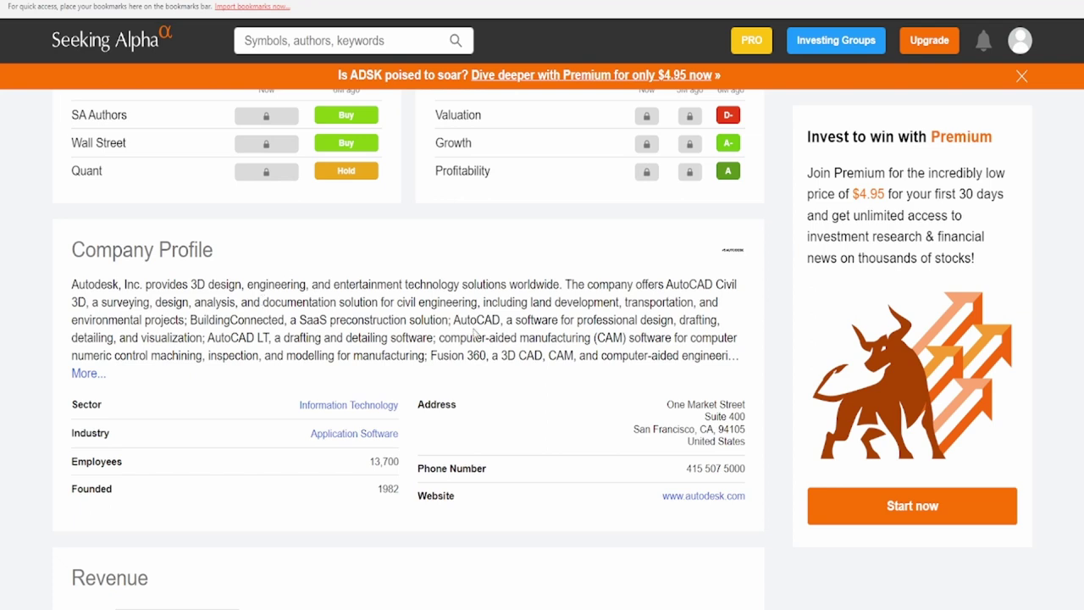
- Read the Company Profile's lines on computer-aided manufacturing software and Fusion 360
drag(466, 337, 711, 337)
drag(119, 356, 269, 355)
click(326, 357)
drag(428, 356, 452, 356)
click(489, 356)
- Expand the full Company Profile and read the passage on the Inventor tools
click(89, 372)
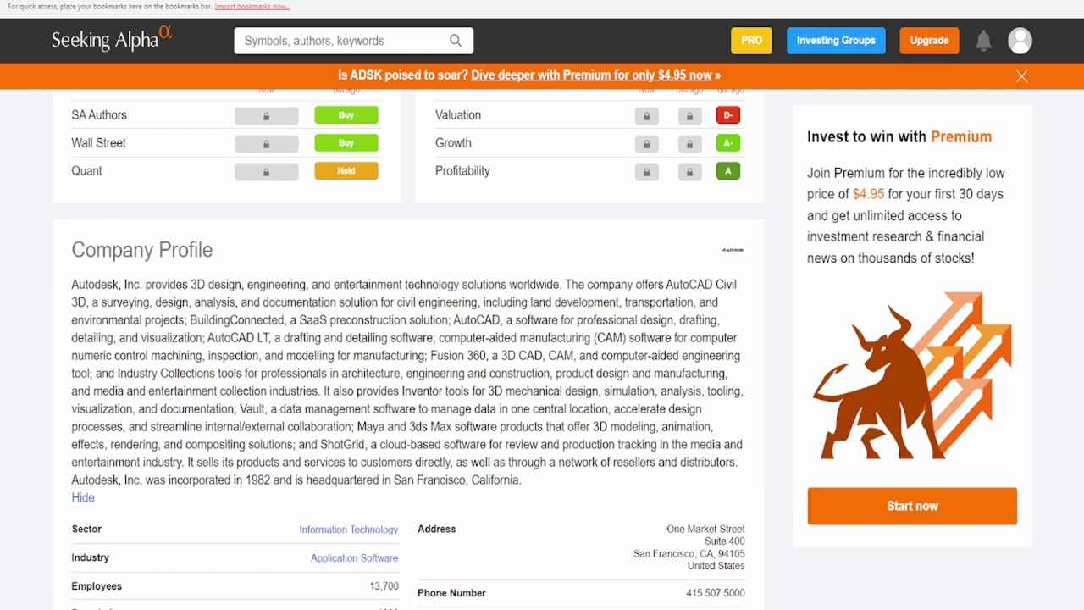
drag(322, 391, 679, 398)
click(321, 391)
drag(332, 391, 606, 410)
click(604, 409)
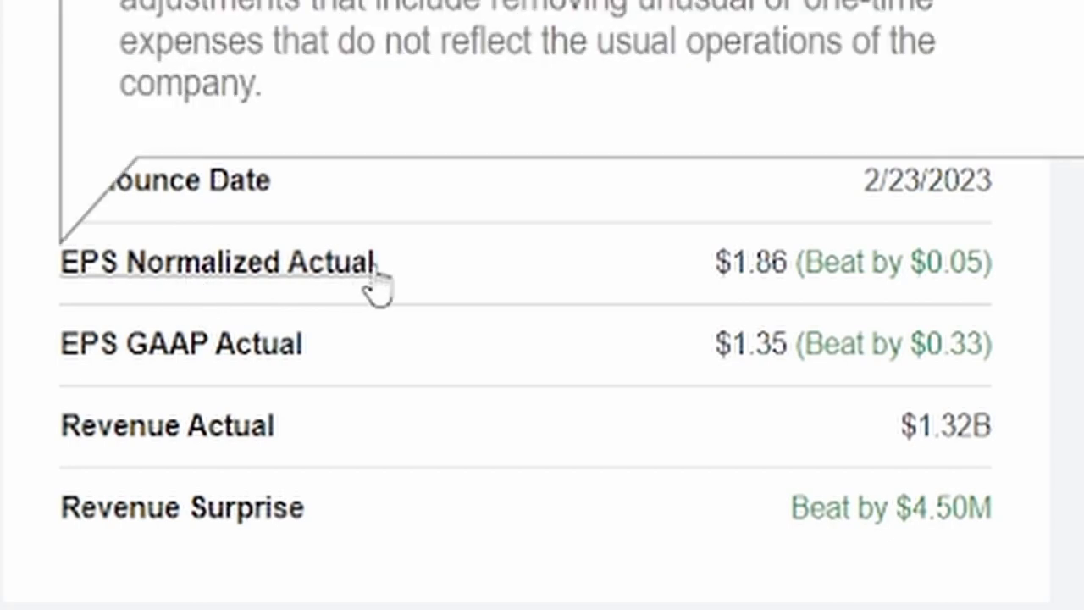
- Check the normalized EPS, GAAP EPS and revenue surprise in ADSK's Latest Quarter's Earnings
drag(697, 288, 994, 264)
click(944, 284)
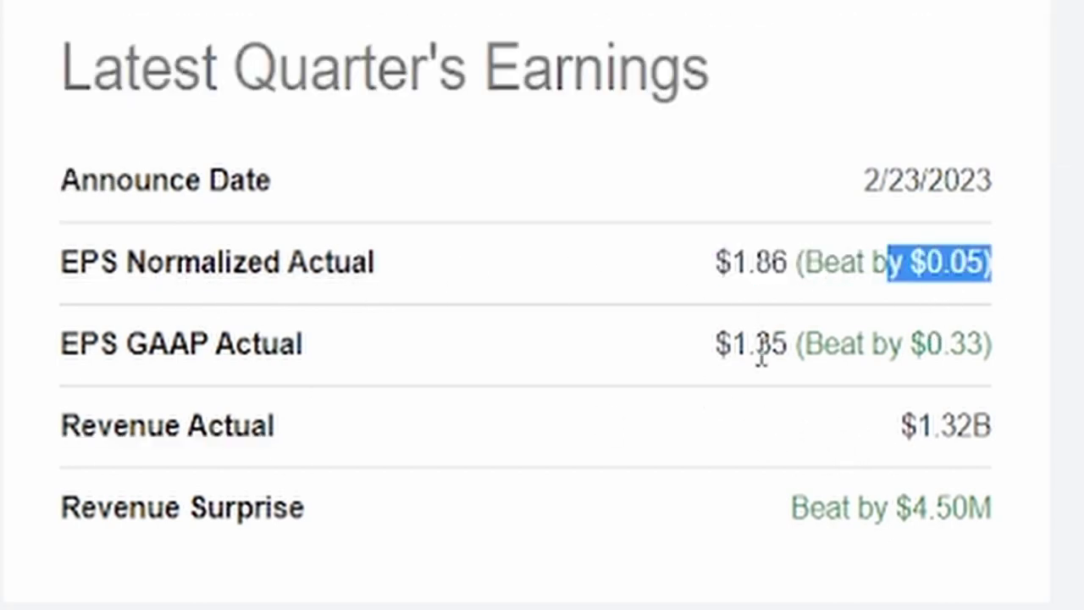
drag(766, 347, 963, 375)
click(881, 398)
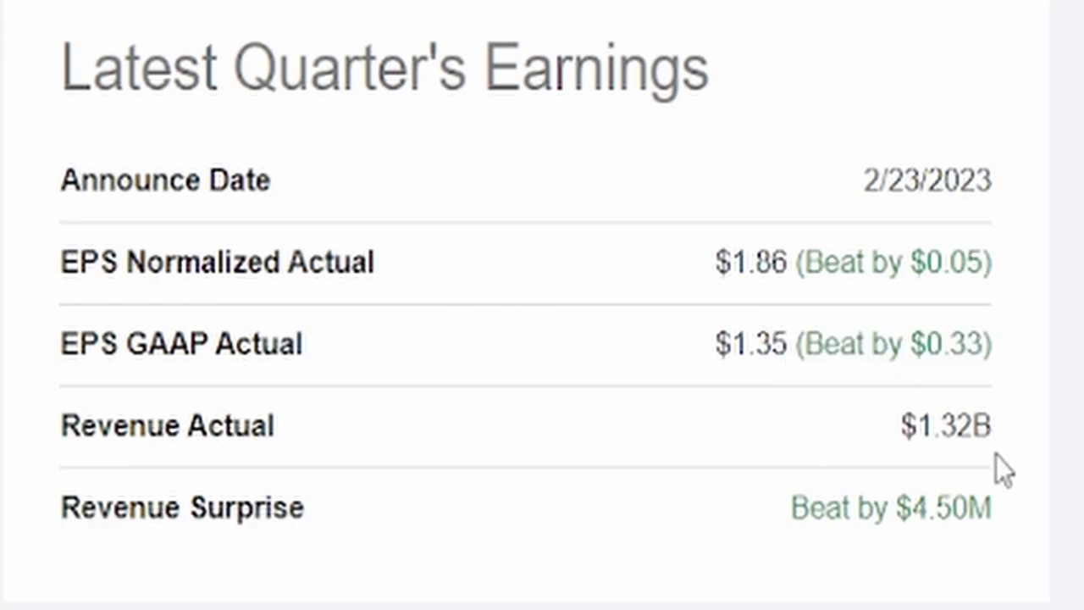
drag(786, 518, 996, 510)
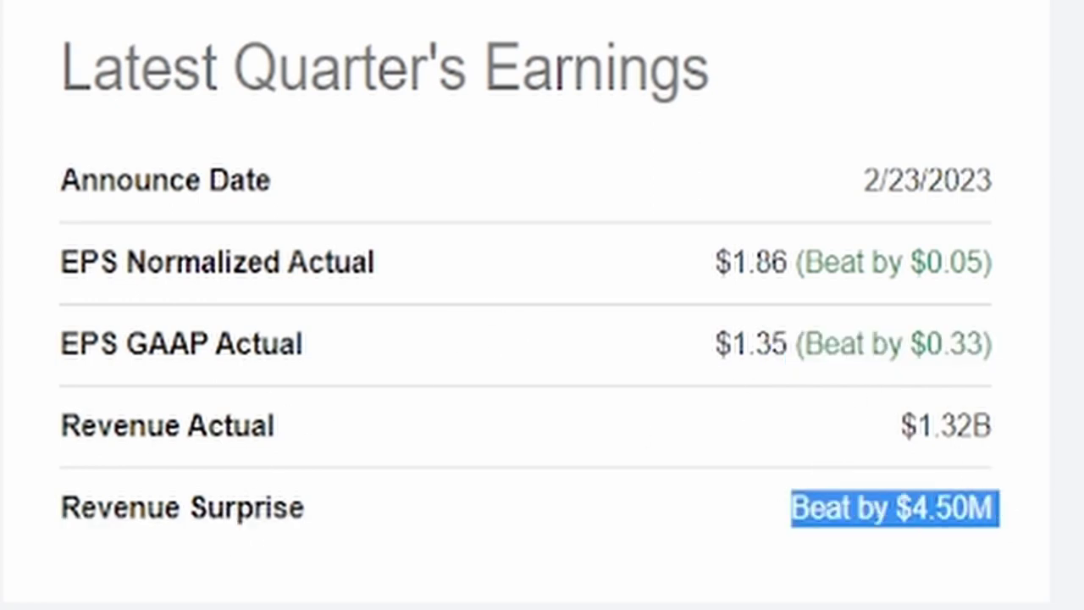
click(906, 496)
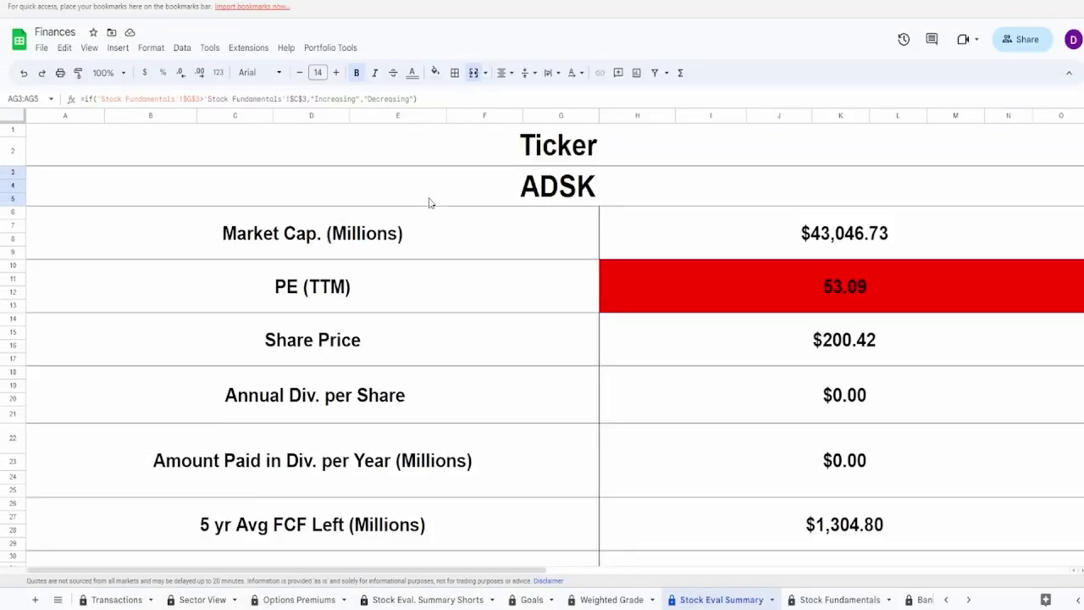
- Check ADSK's market cap, PE (TTM) and share price in the Stock Eval Summary sheet of Finances
click(431, 201)
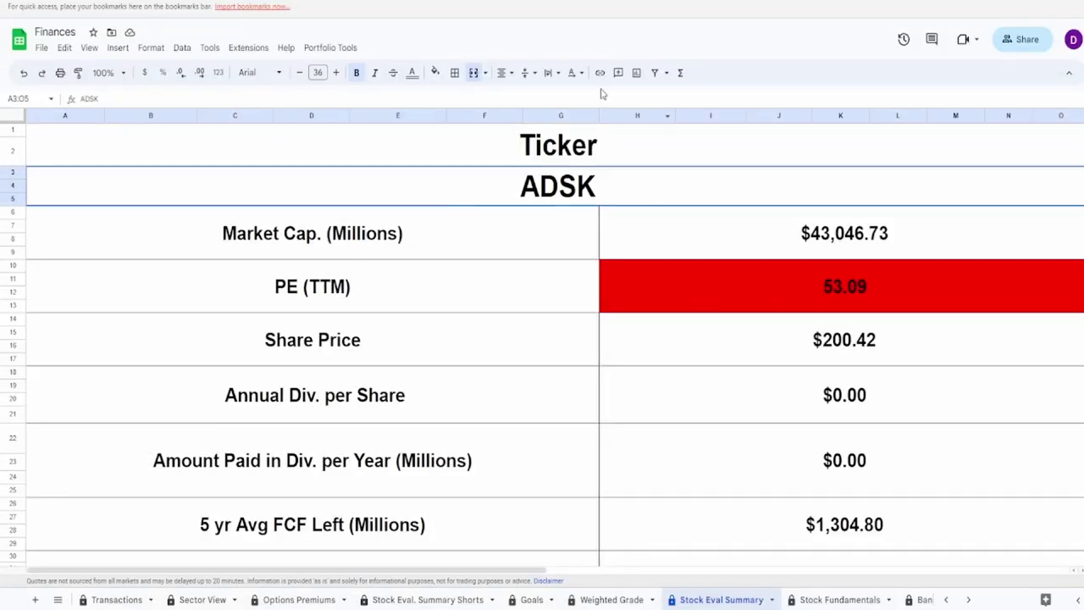
click(767, 230)
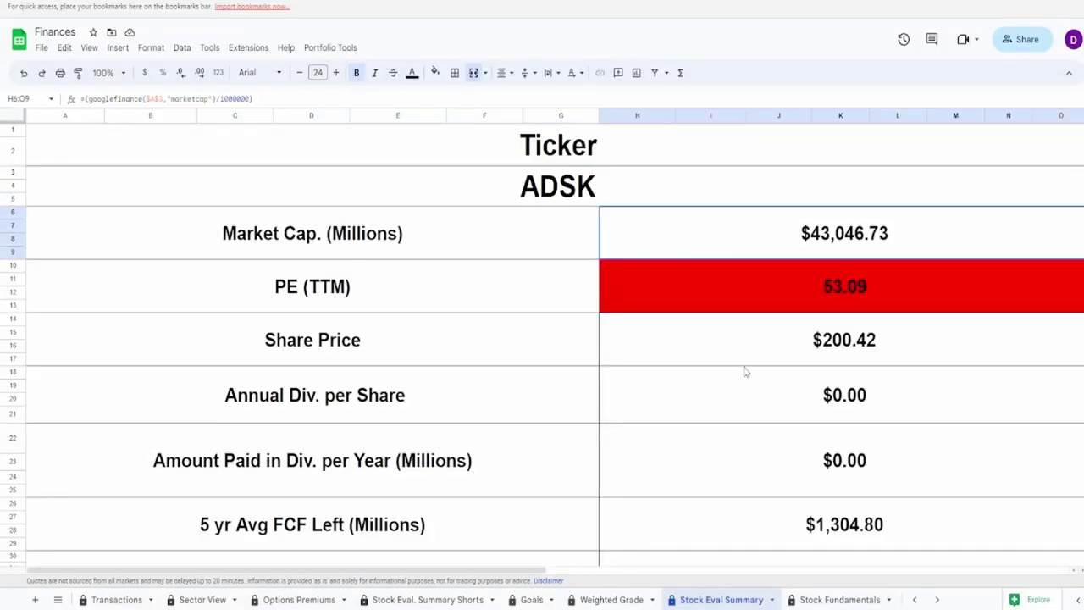
click(749, 303)
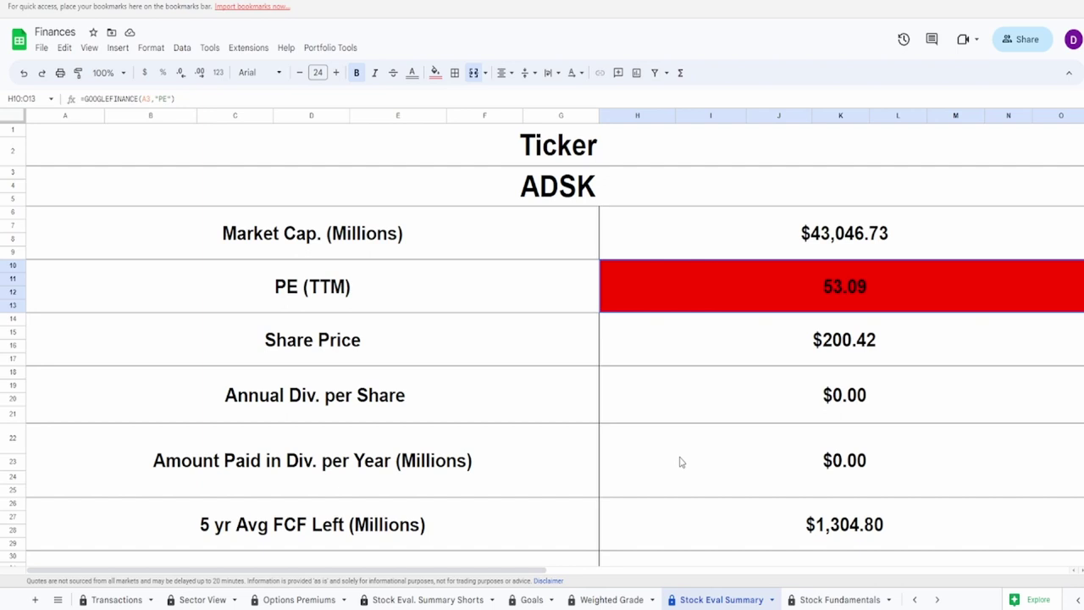
click(701, 349)
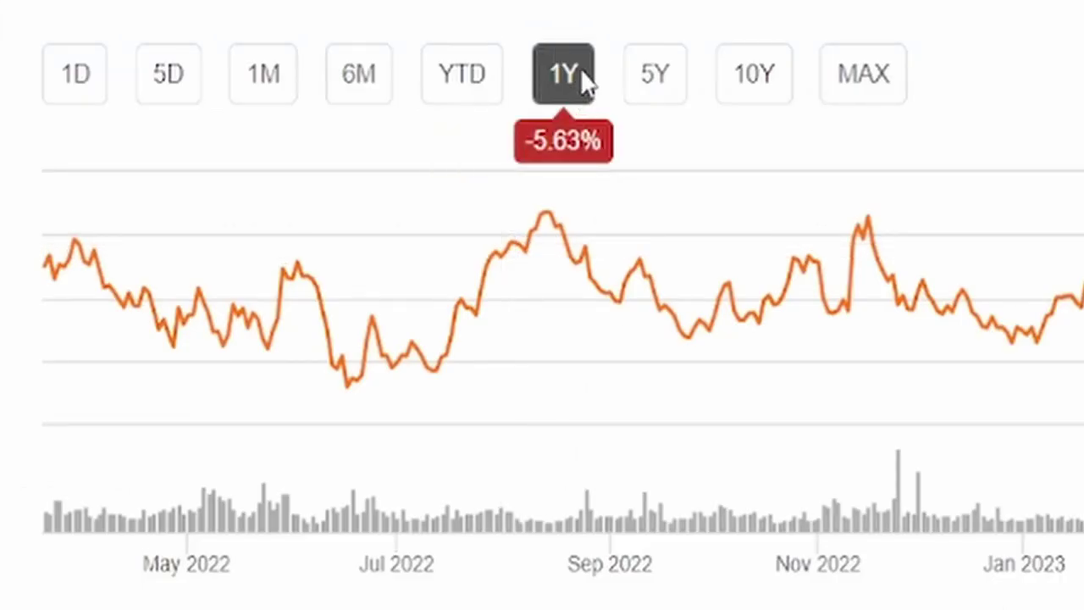
- Check ADSK's year-to-date price chart and its 52 Week Range on Seeking Alpha
click(439, 78)
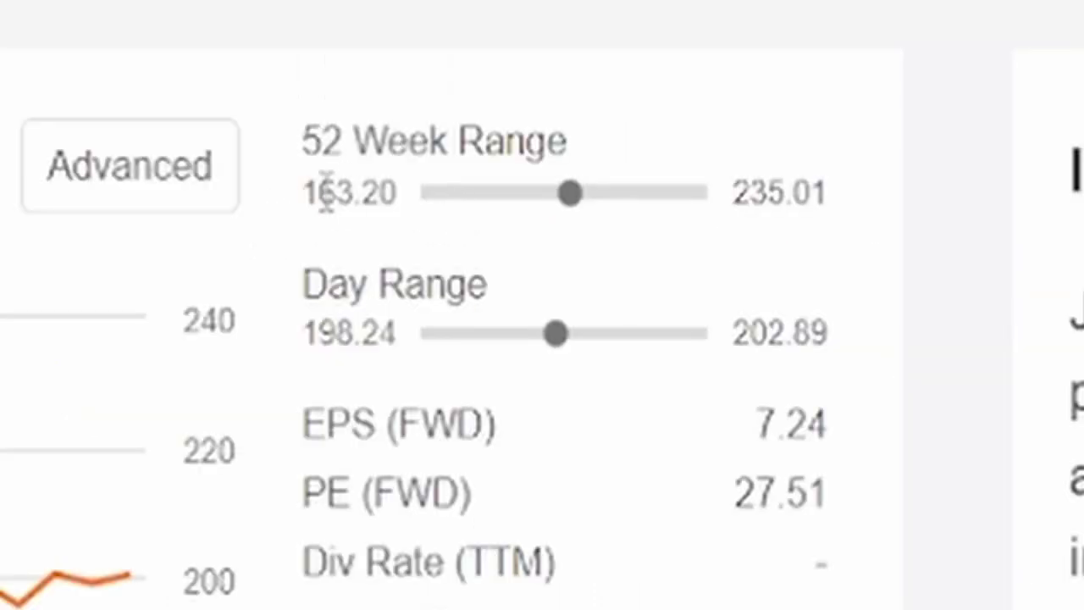
drag(743, 170, 778, 237)
click(720, 318)
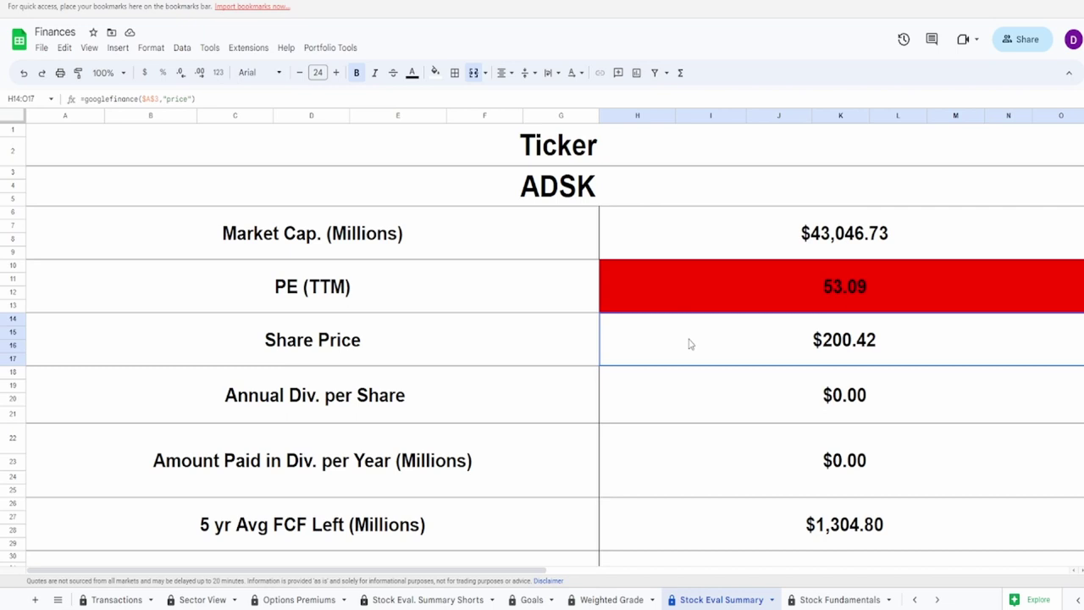
- Review ADSK's annual dividend per share, 5-year average FCF left and last year's FCF left in the Finances summary sheet
click(717, 410)
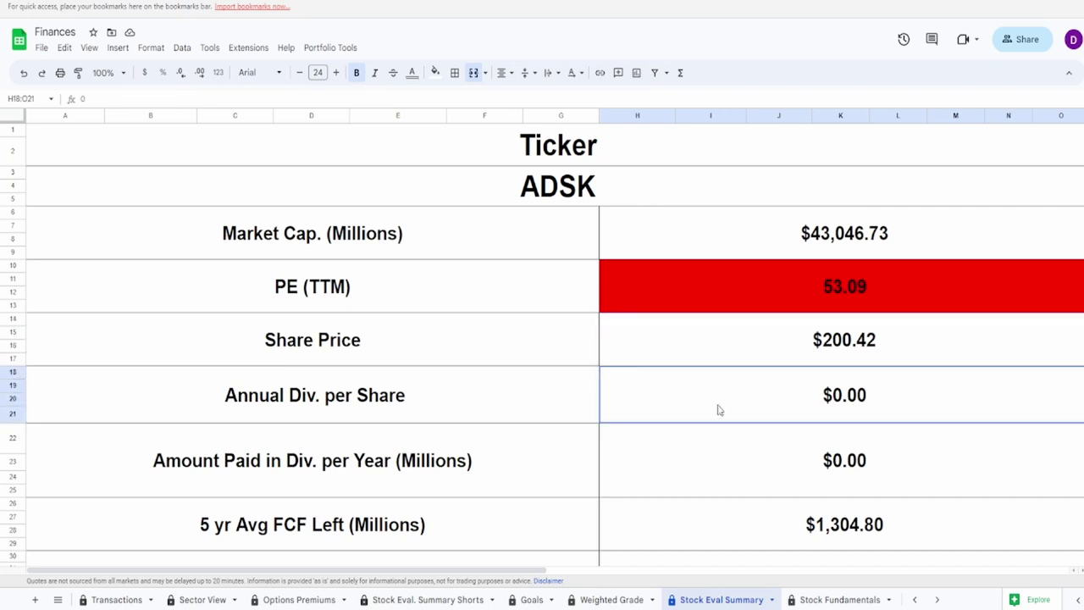
scroll(716, 417, down, 1)
click(731, 496)
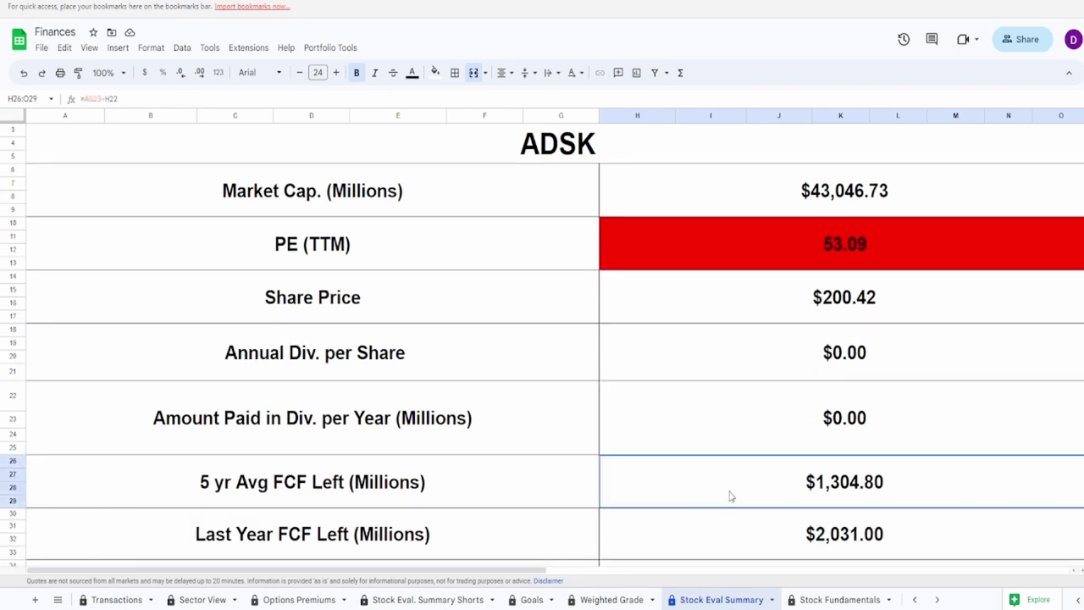
drag(731, 496, 731, 525)
scroll(731, 508, down, 1)
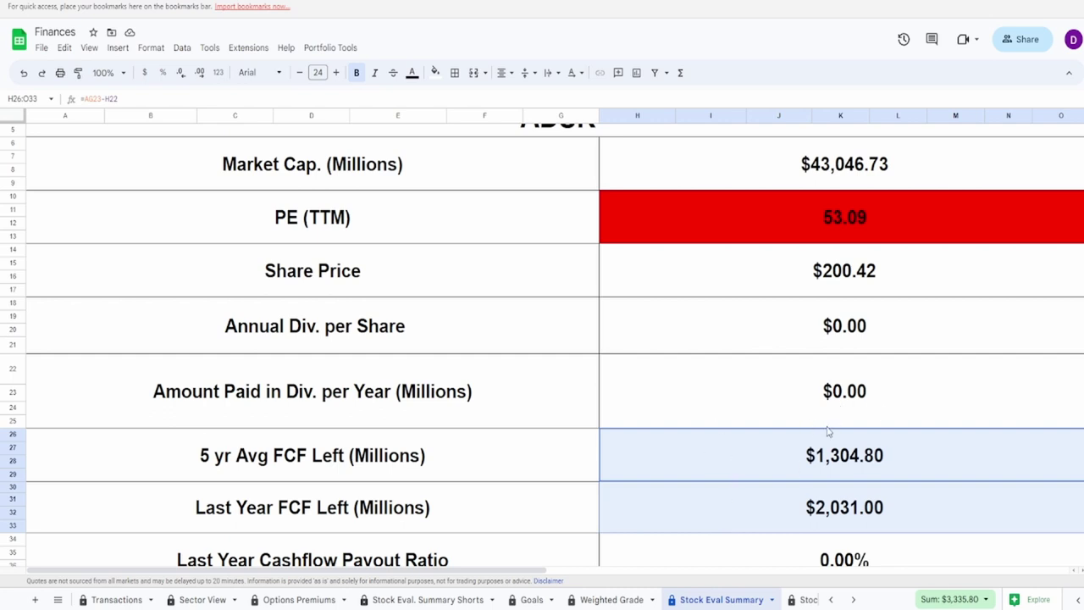
click(857, 513)
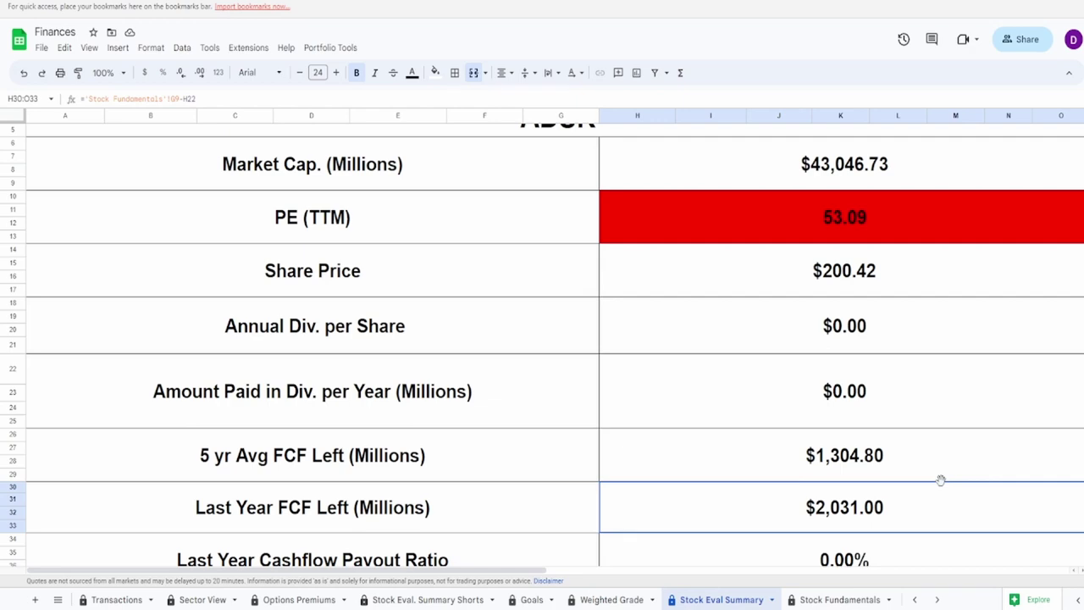
- Examine ADSK's Net Income chart across the five years together with its growth rate
scroll(940, 480, right, 10)
scroll(818, 203, up, 1)
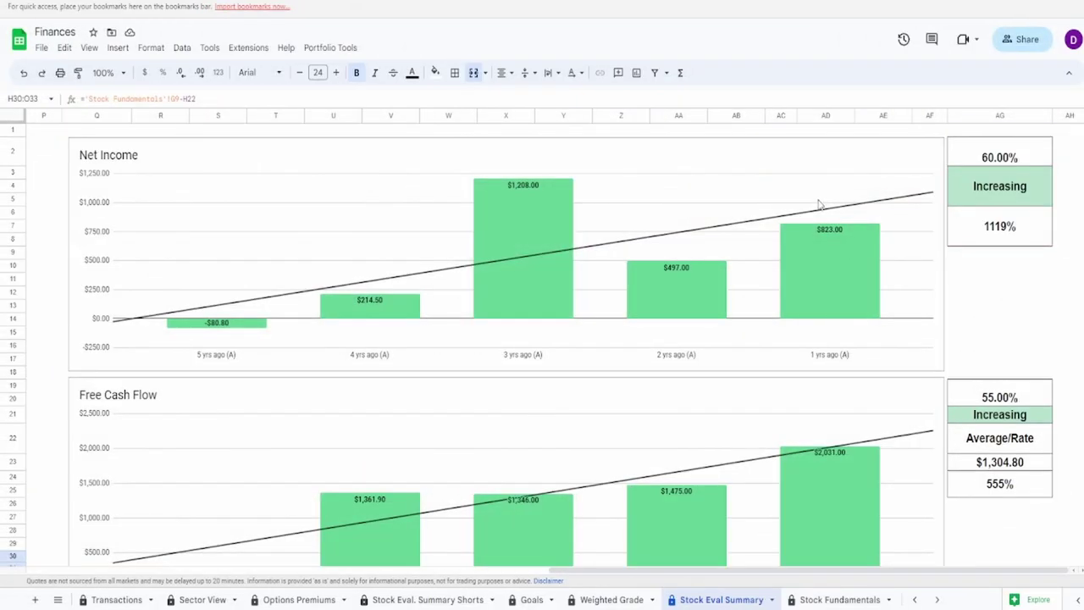
click(815, 200)
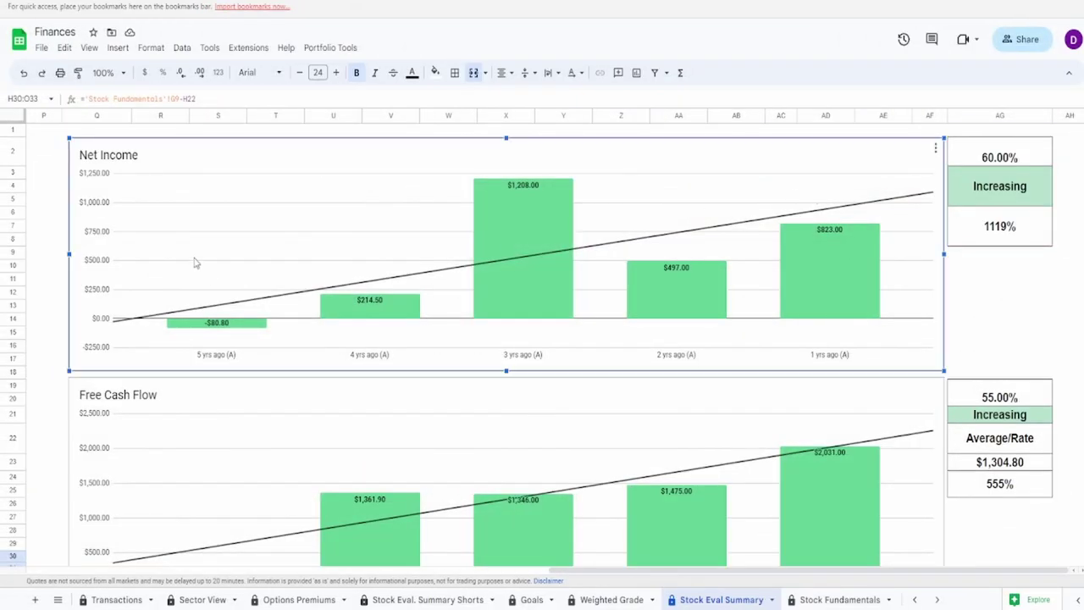
mouse_move(213, 328)
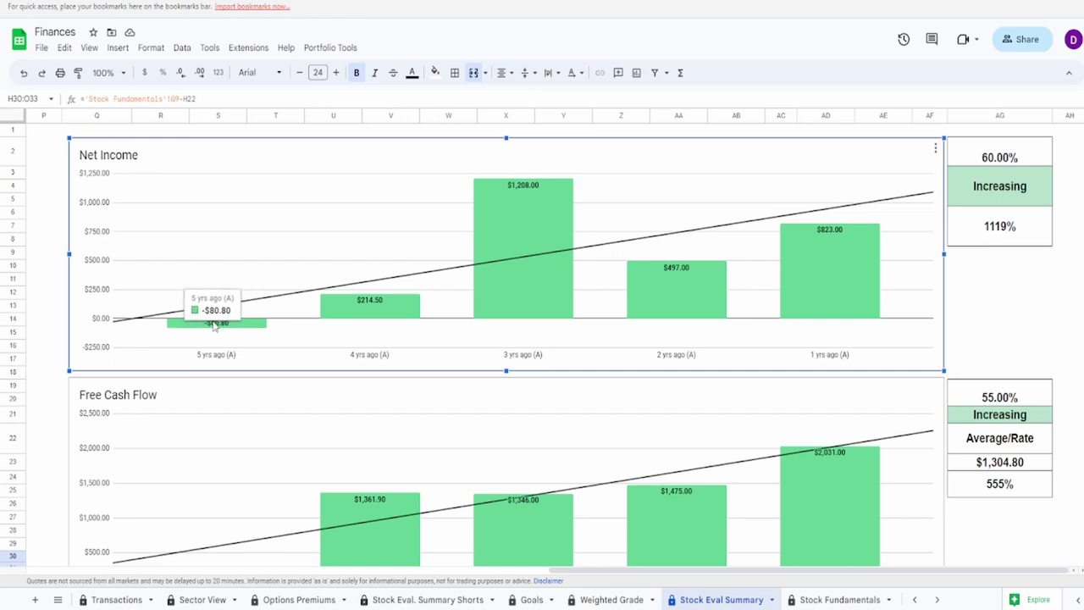
mouse_move(818, 275)
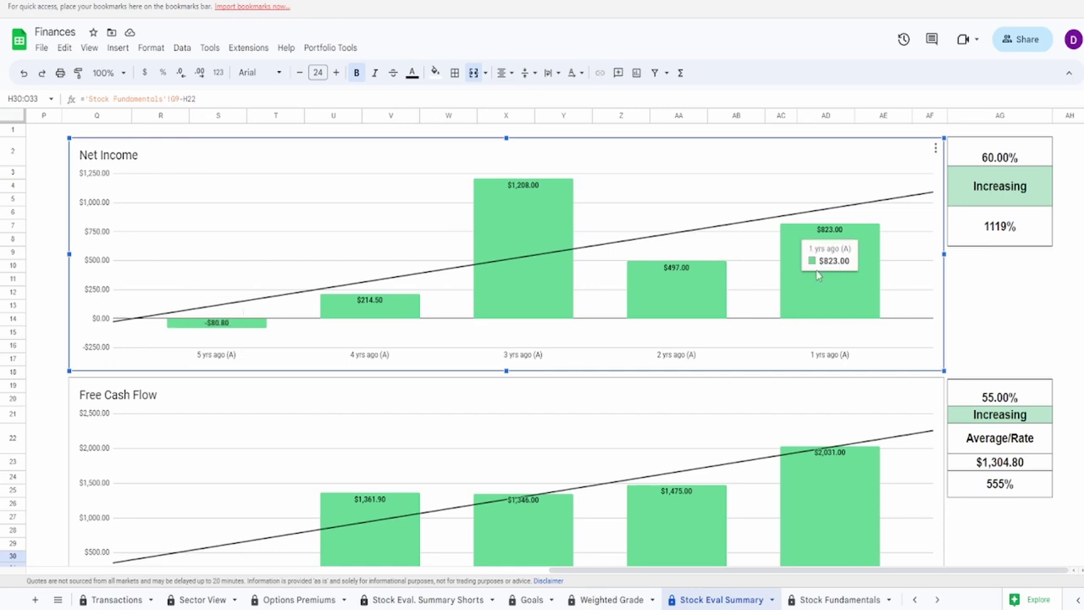
click(996, 229)
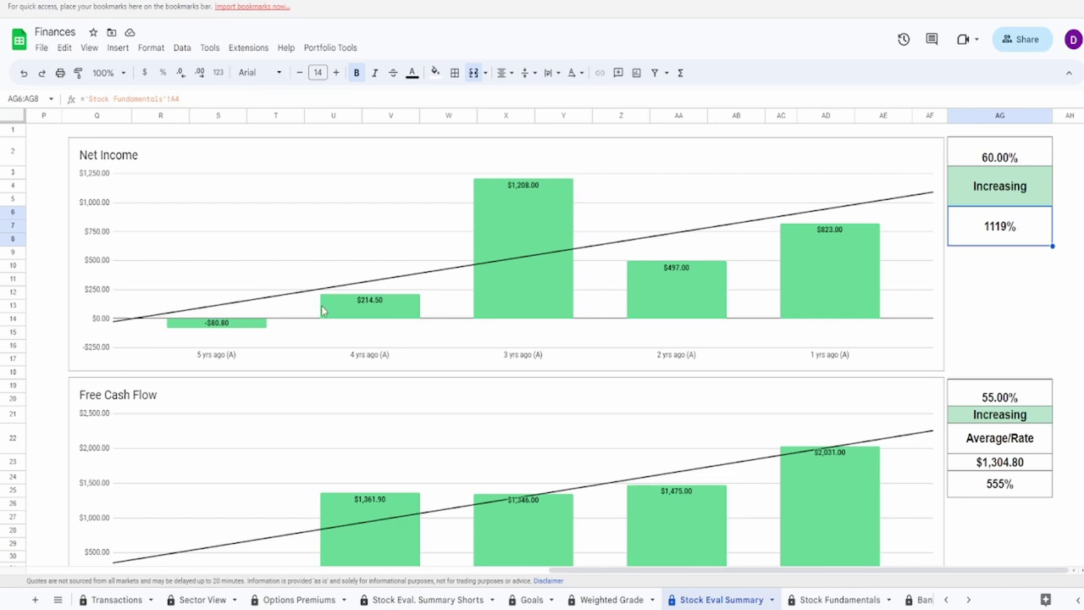
click(203, 336)
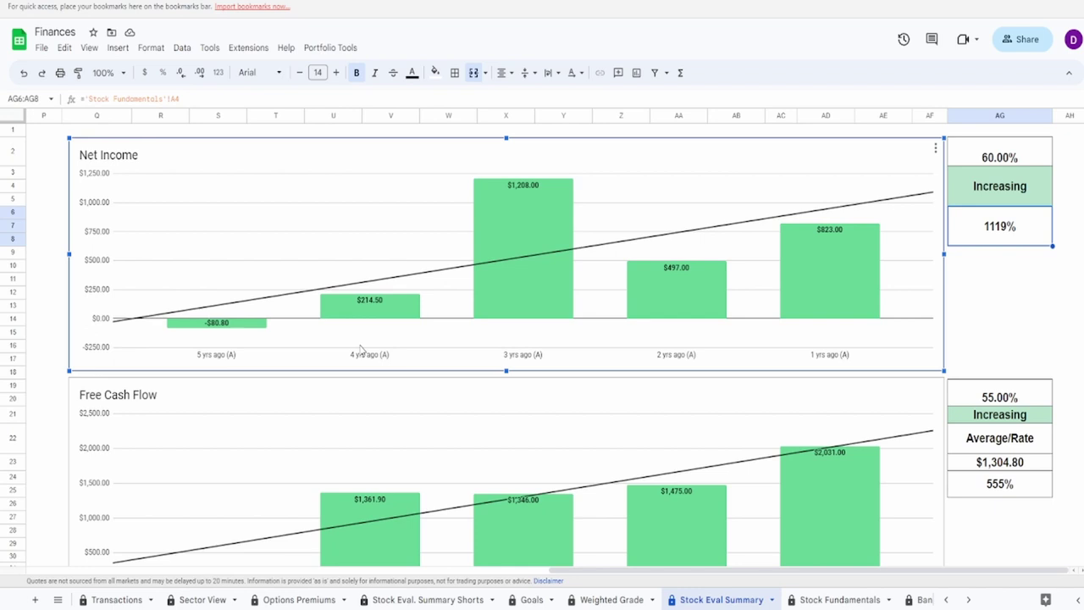
mouse_move(511, 180)
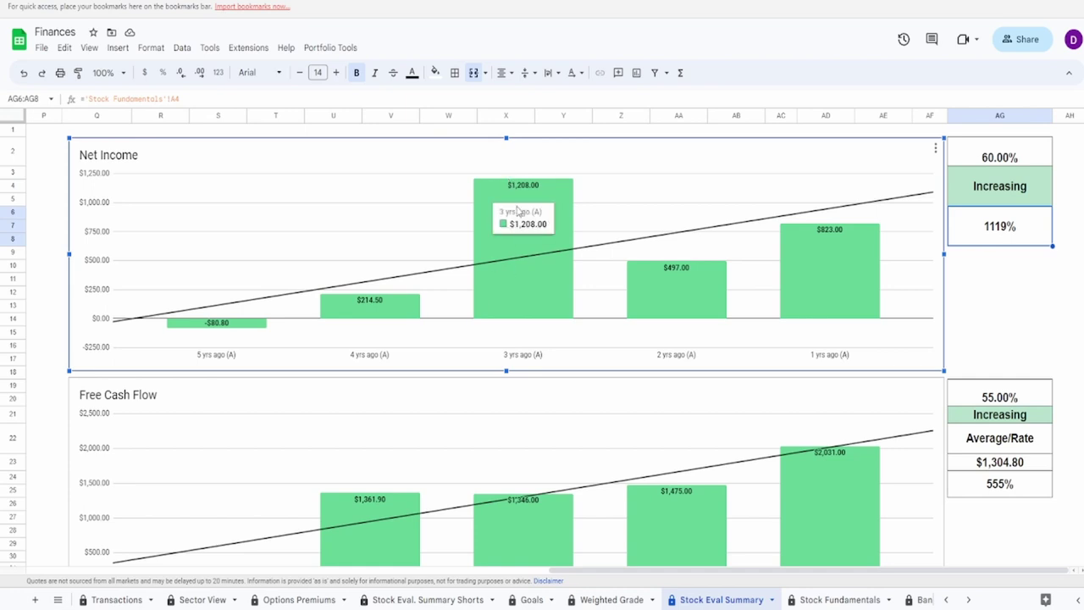
- Compare ADSK's yearly Net Income bars and check the percentage score beside the chart
mouse_move(714, 323)
mouse_move(353, 311)
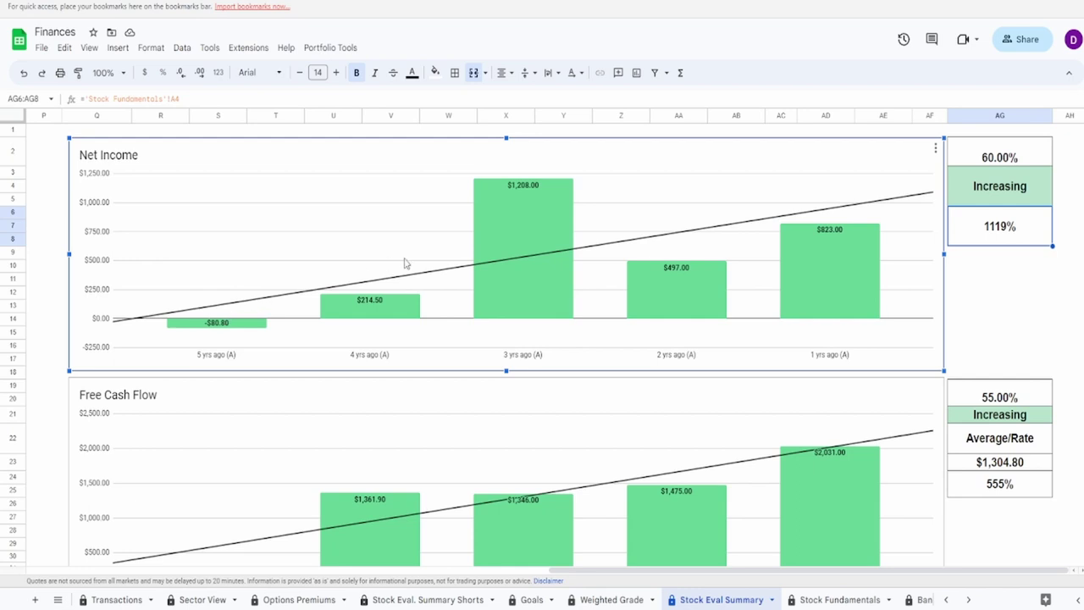
mouse_move(691, 296)
click(991, 154)
- Examine ADSK's Free Cash Flow chart from five years ago to last year, with its growth rate and average
scroll(639, 458, down, 3)
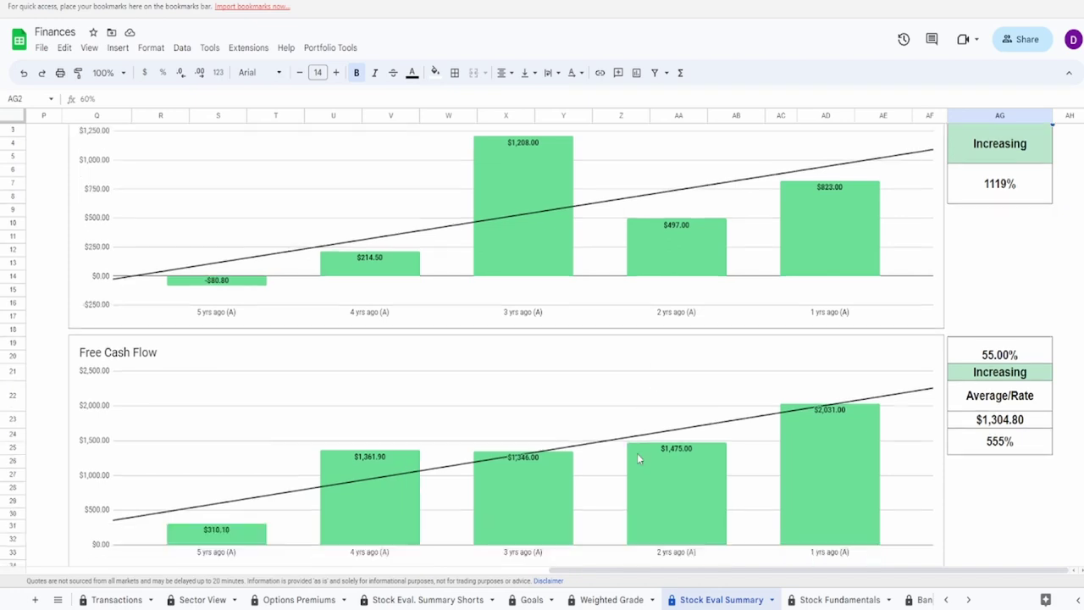
click(577, 425)
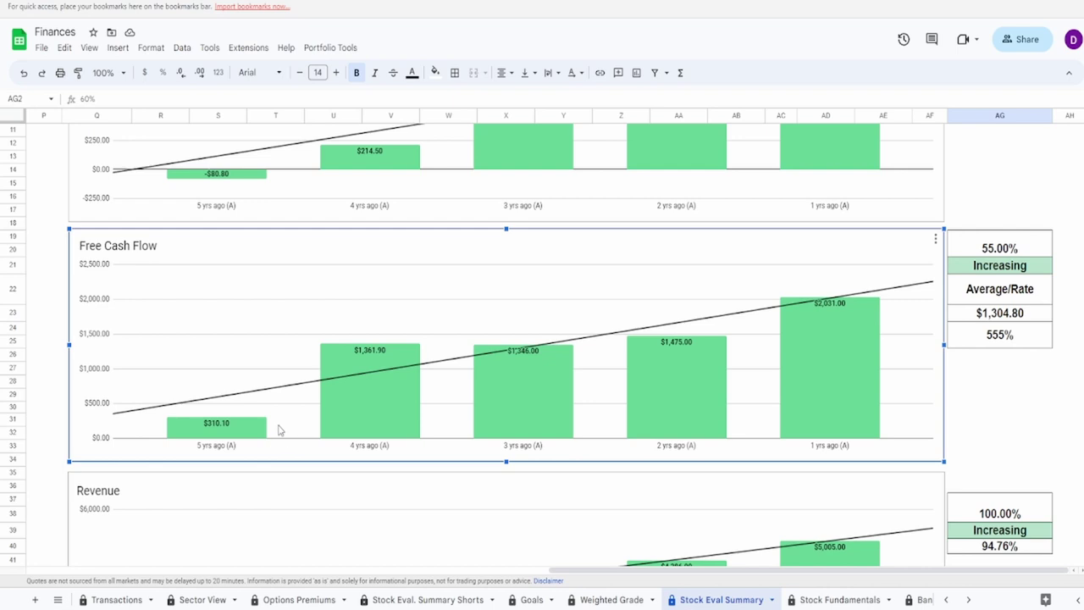
mouse_move(256, 432)
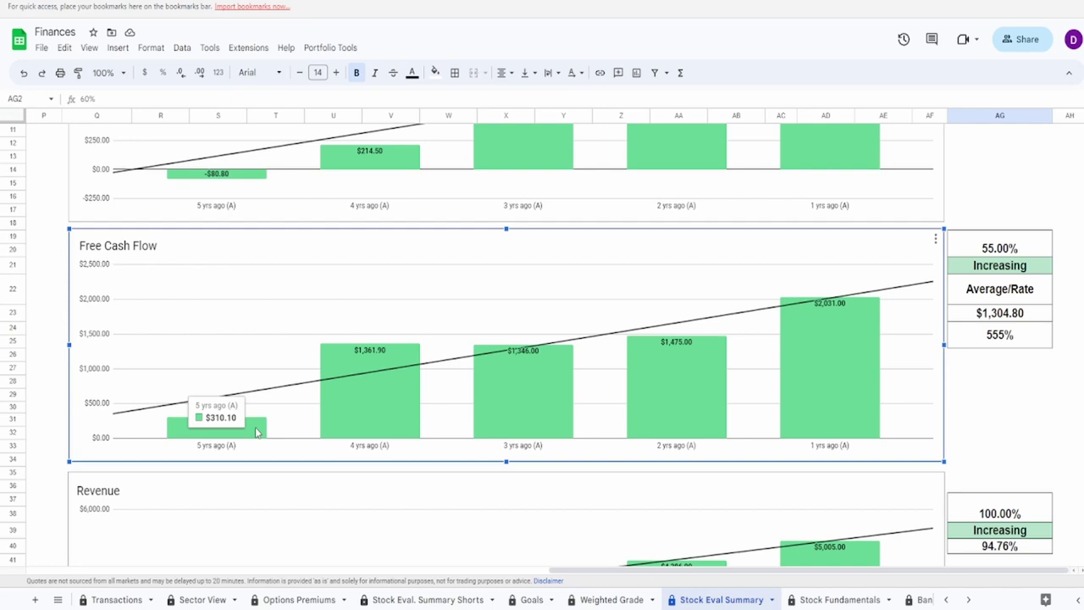
mouse_move(805, 395)
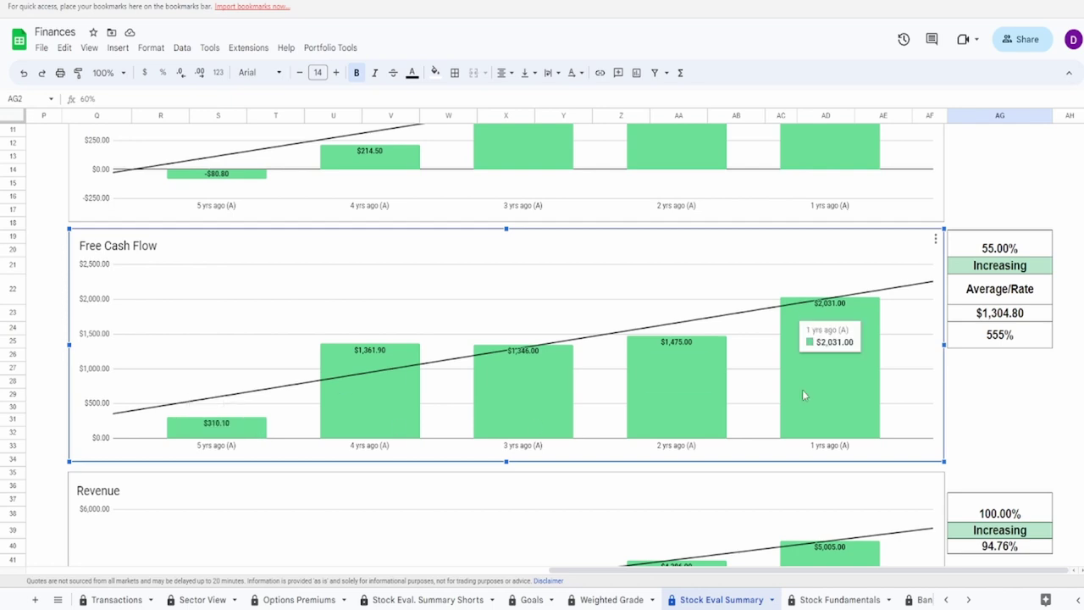
click(957, 343)
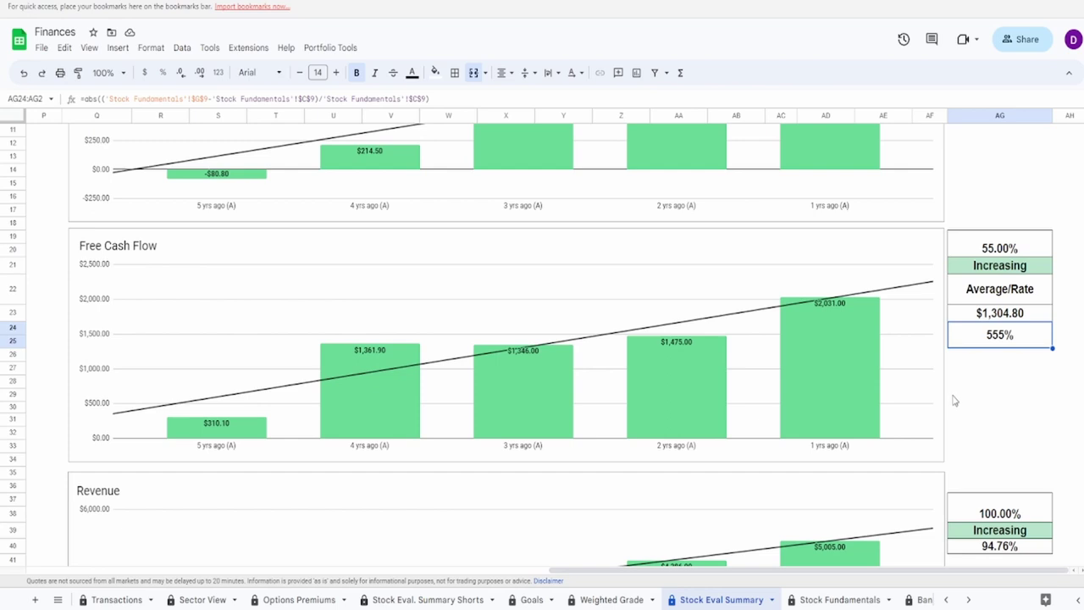
click(975, 320)
- Compare the intermediate years' Free Cash Flow bars and check the percentage score for that chart
click(335, 446)
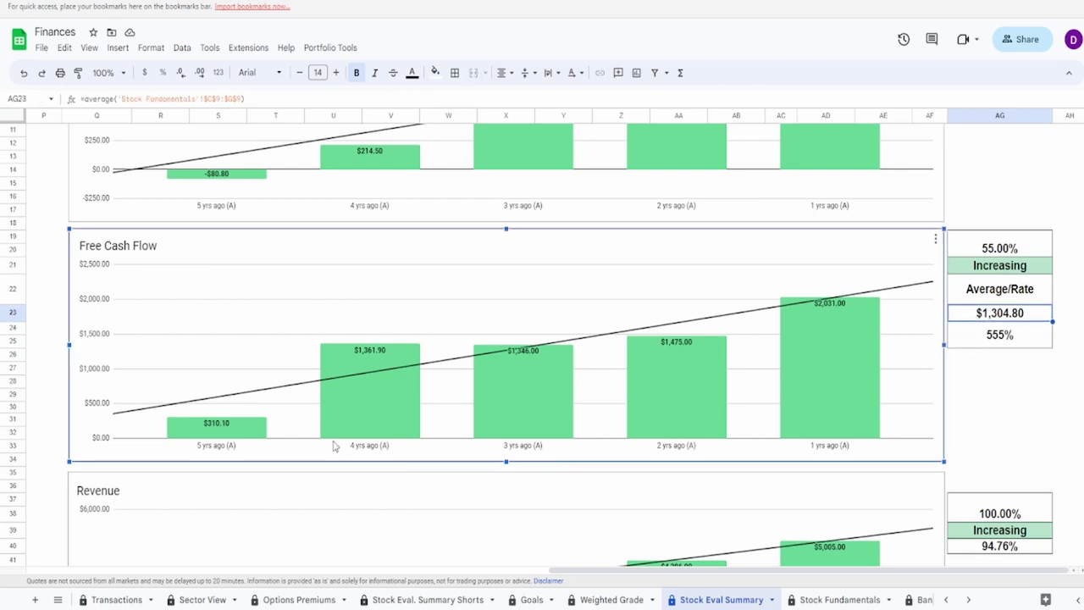
mouse_move(346, 415)
mouse_move(713, 402)
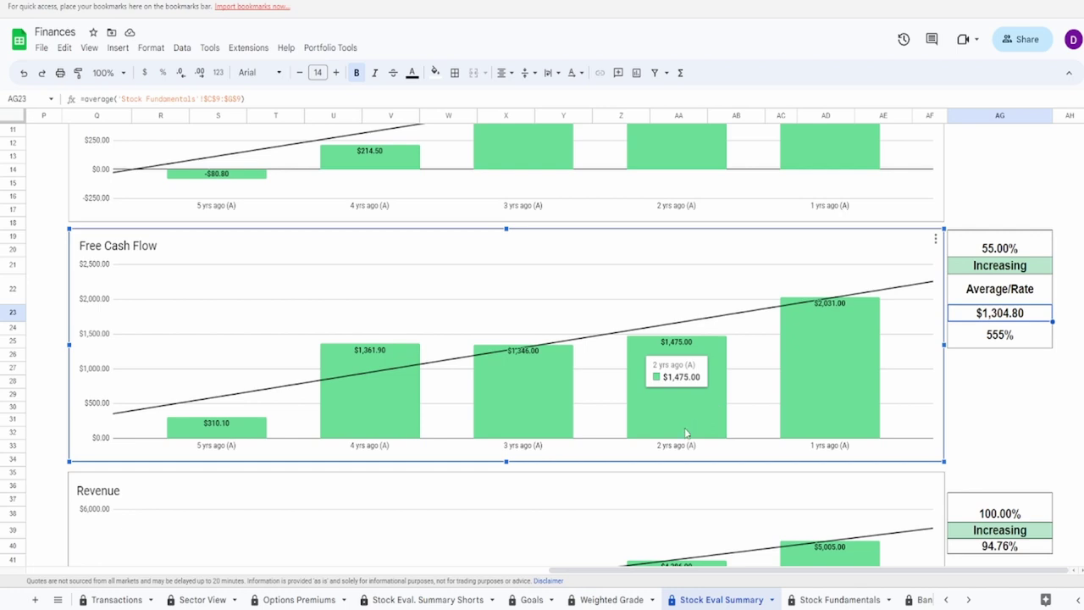
mouse_move(478, 419)
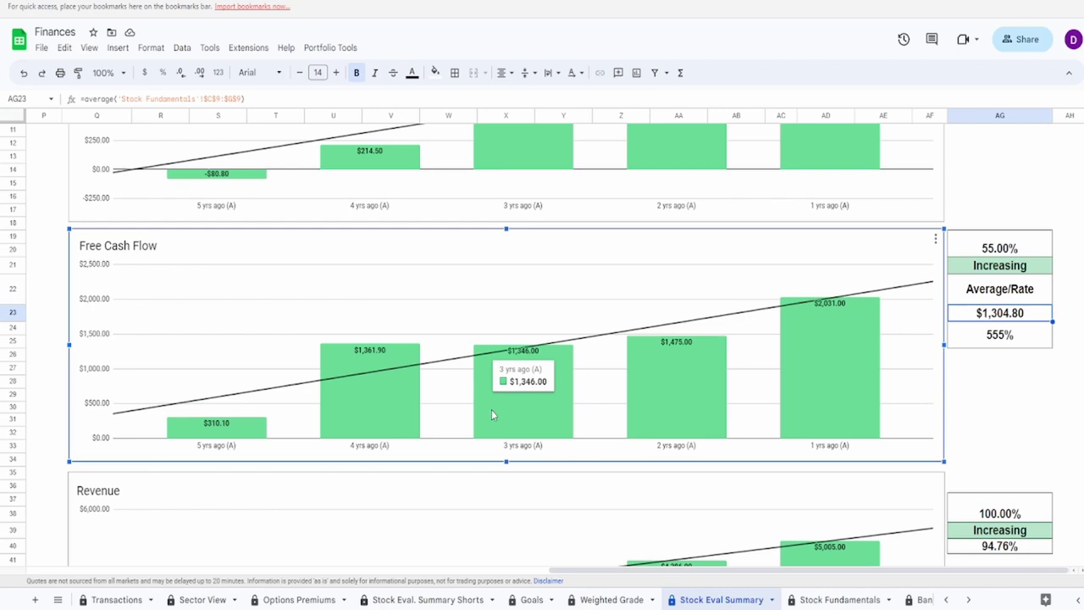
key(Up)
key(Up)
key(Up)
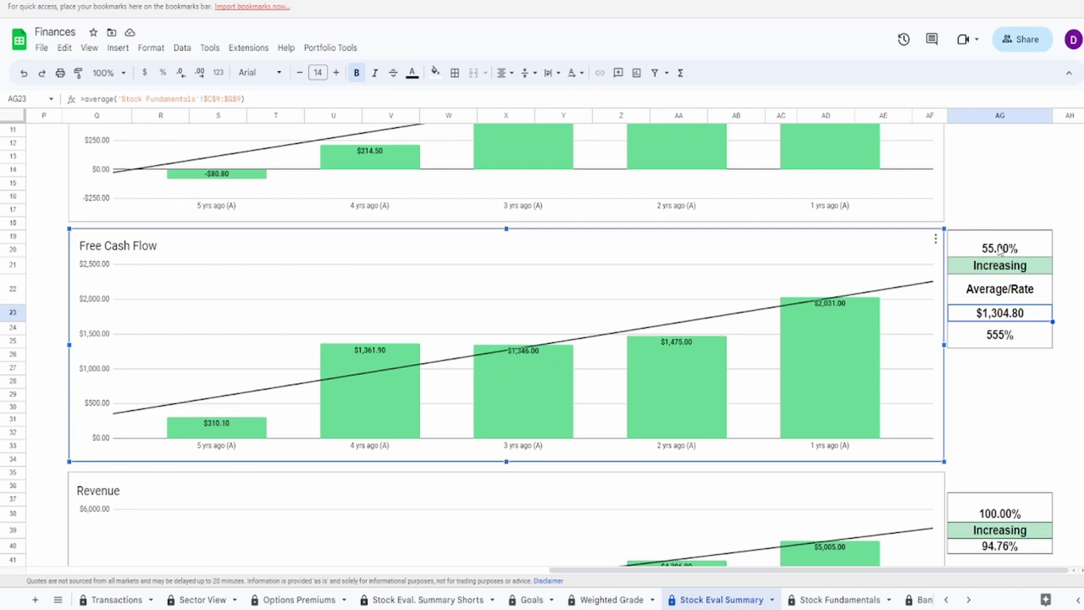
- Review ADSK's Revenue chart across the five years, along with its growth rate and percentage score
scroll(596, 526, down, 5)
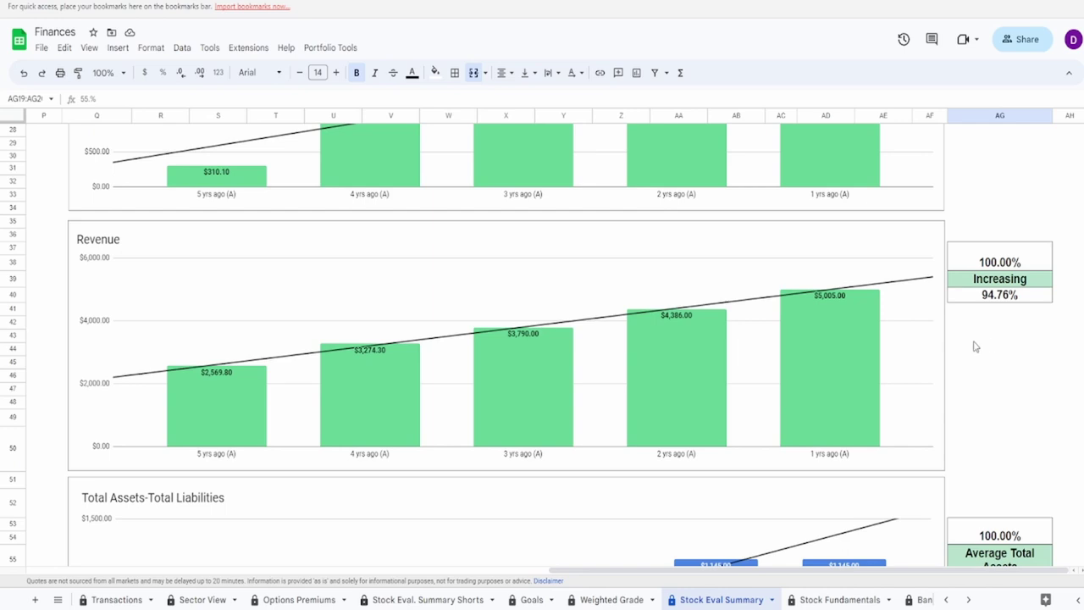
click(496, 320)
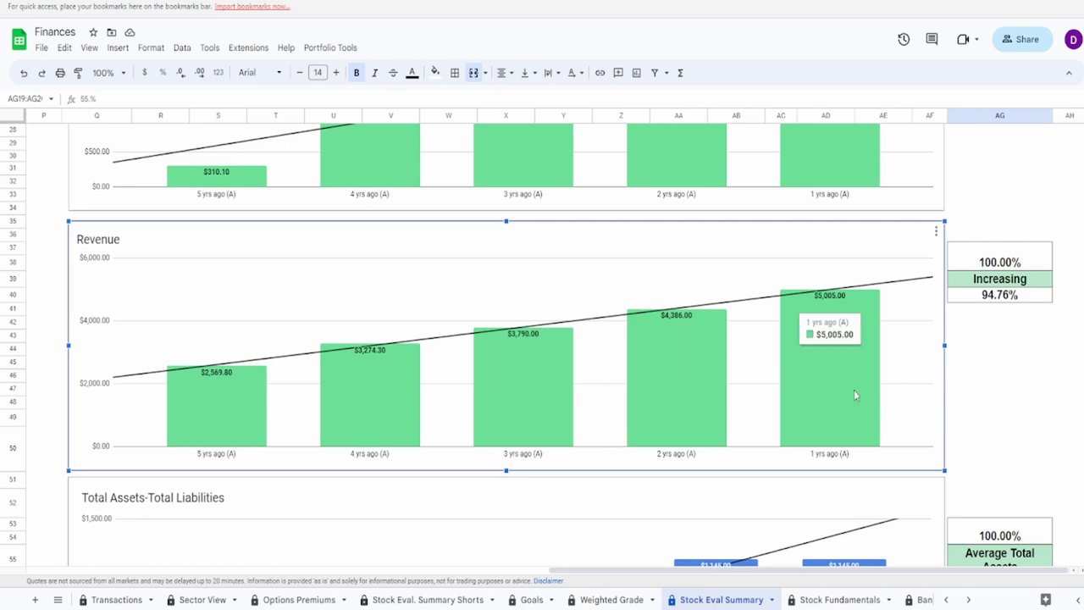
mouse_move(178, 416)
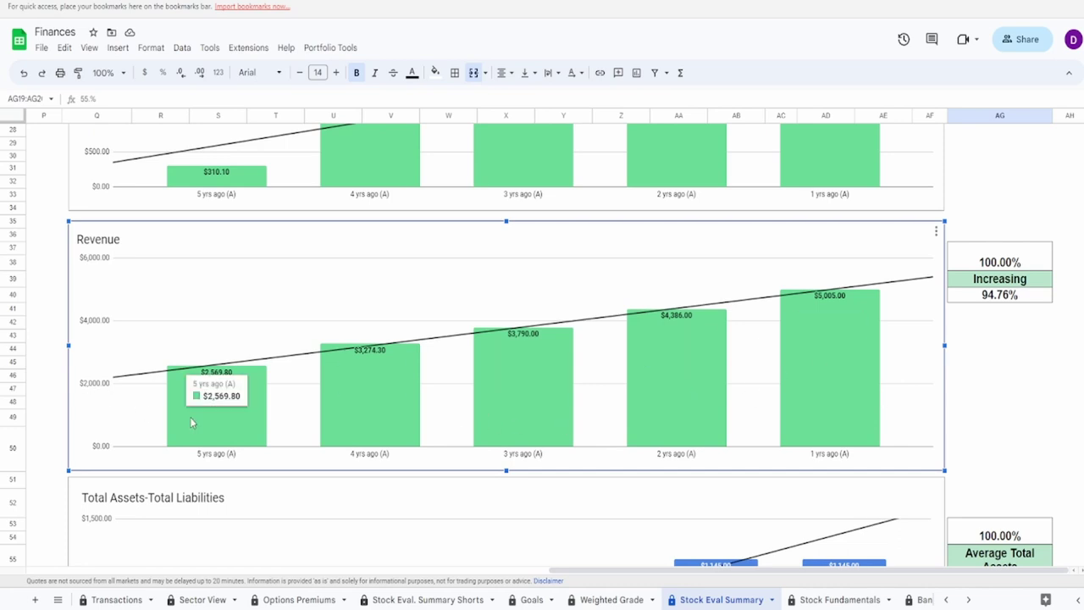
mouse_move(835, 384)
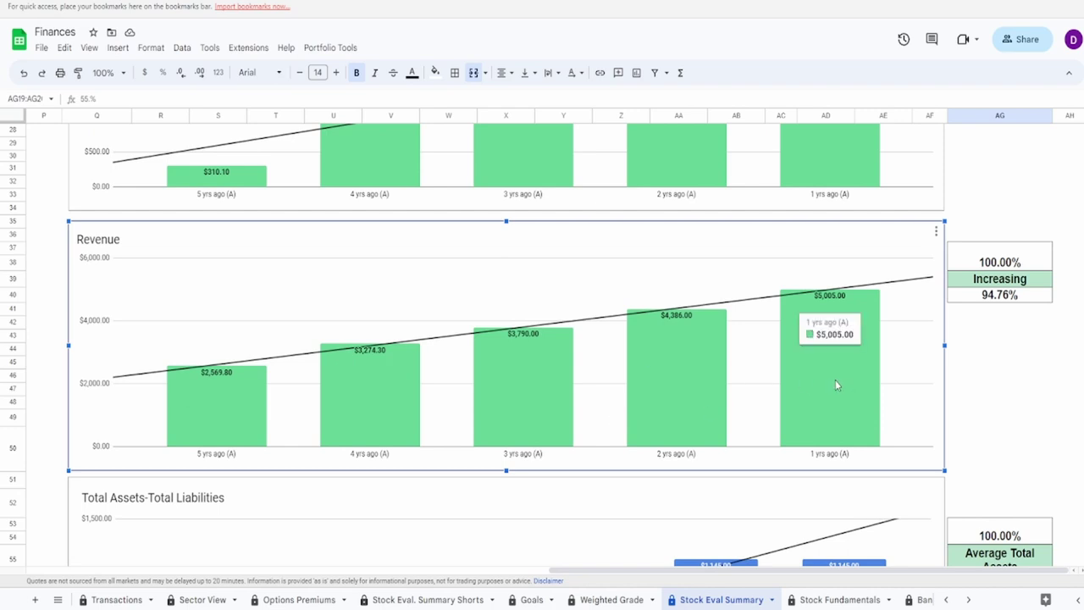
click(991, 303)
click(999, 265)
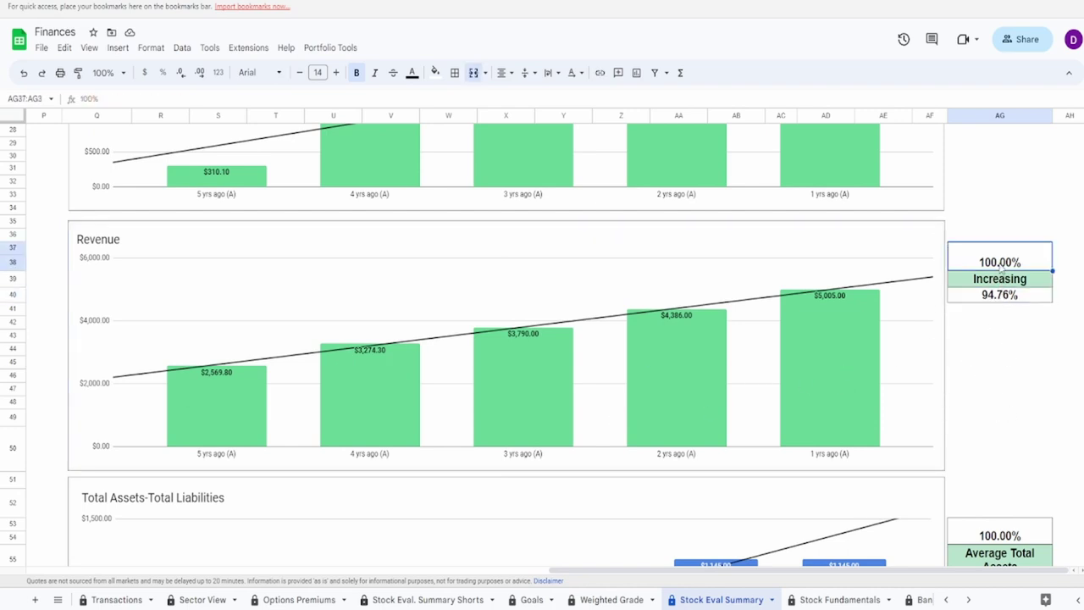
- Review the Total Assets-Total Liabilities chart with the average total assets, average total liabilities and their difference
scroll(879, 388, down, 5)
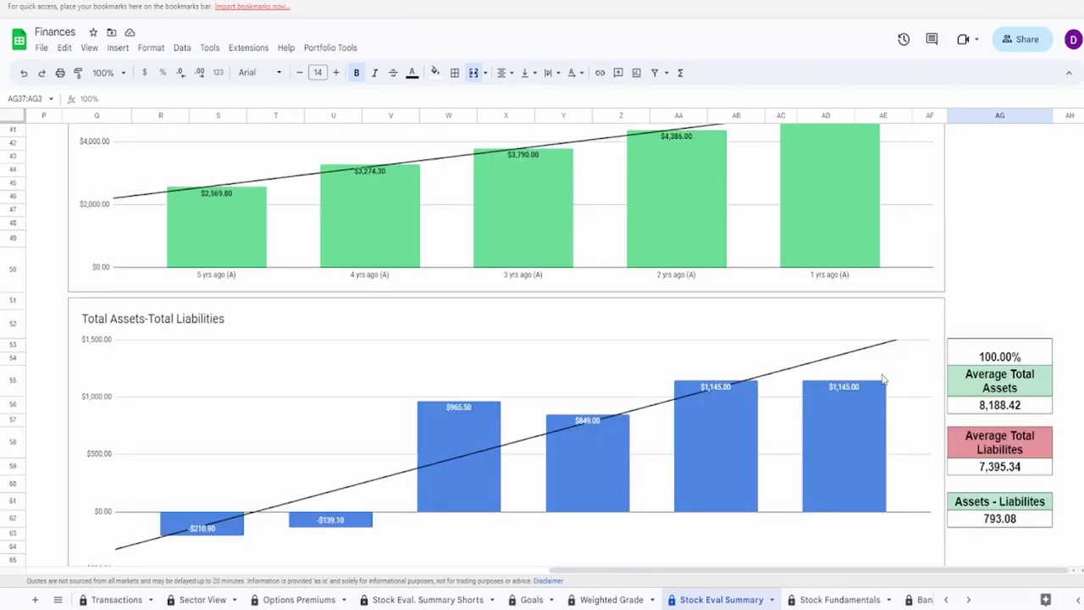
scroll(874, 383, down, 1)
click(463, 379)
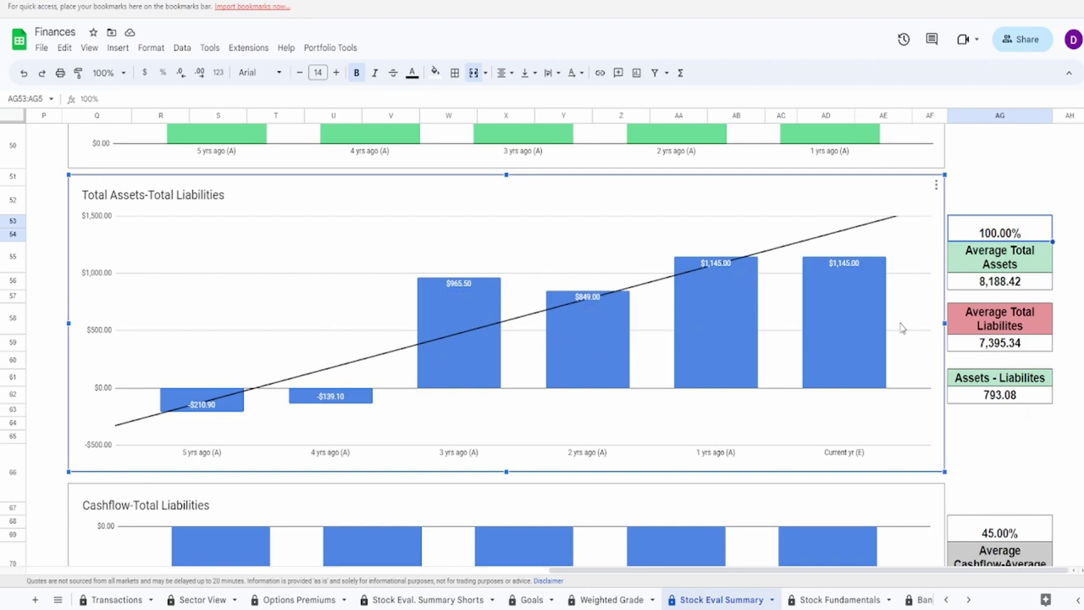
click(987, 282)
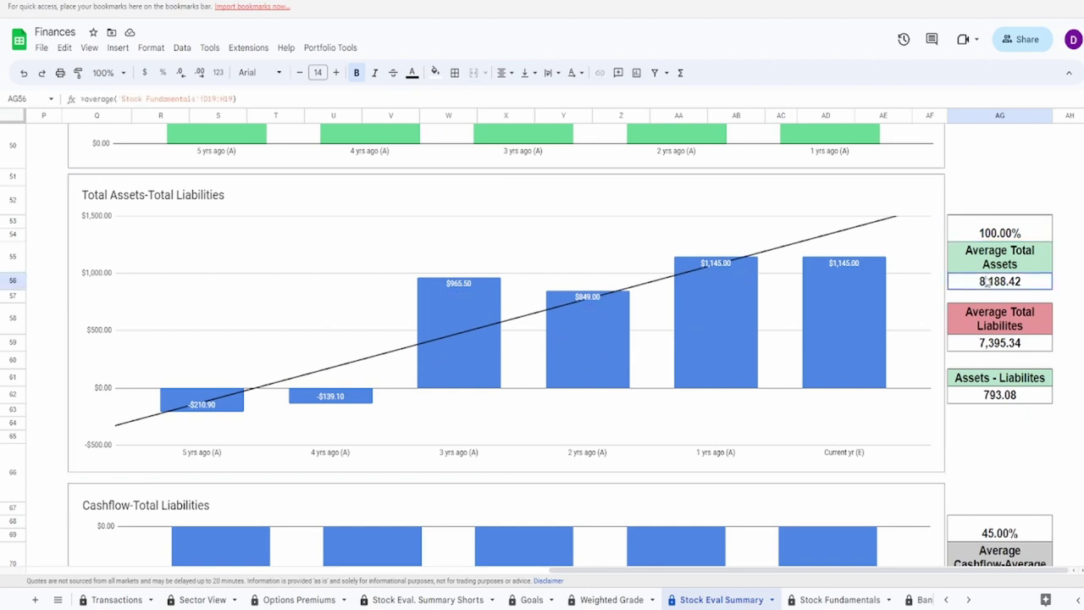
click(984, 343)
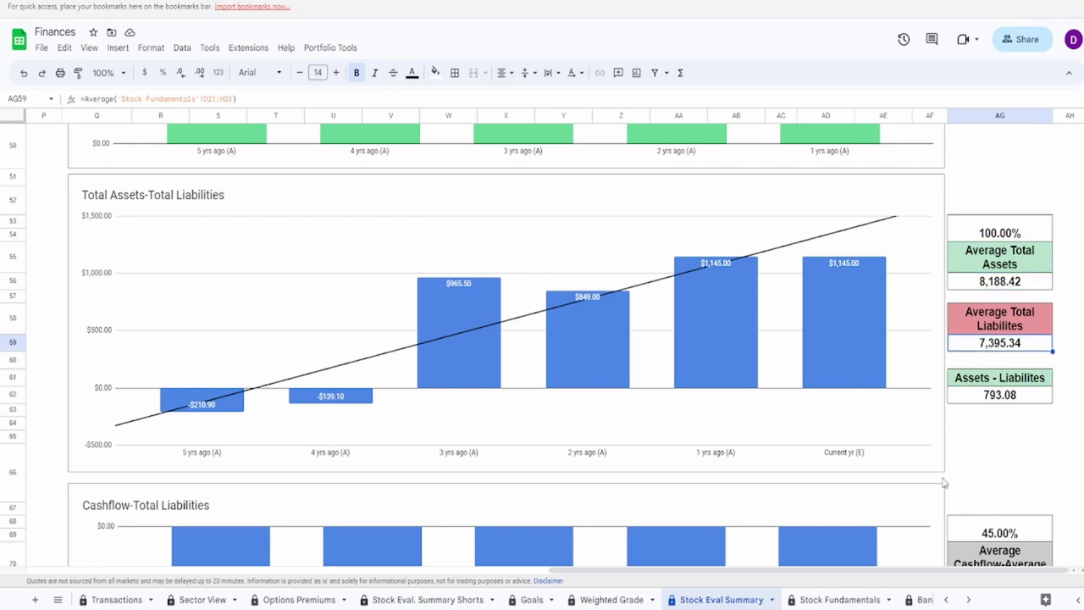
click(994, 401)
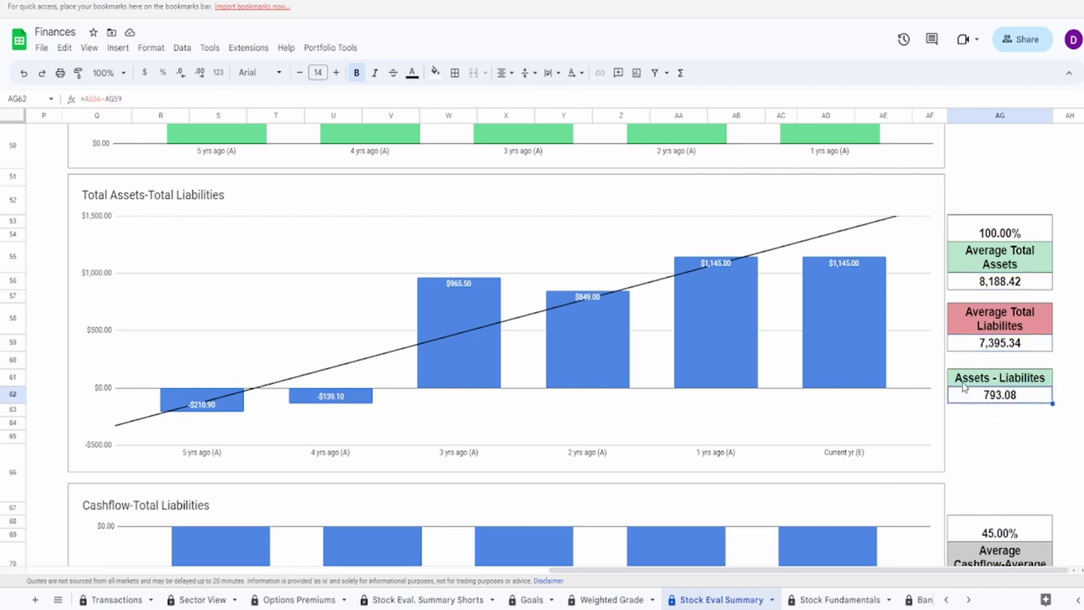
- Set the Total Assets-Total Liabilities percentage score to 40% and recheck the chart's yearly bars
click(1016, 233)
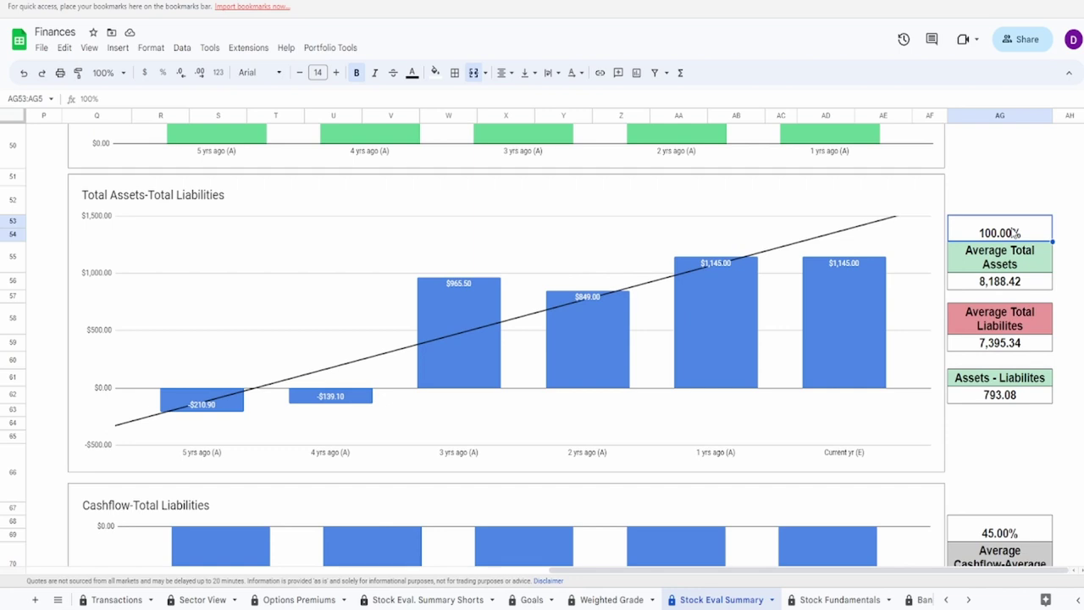
text(40)
key(Return)
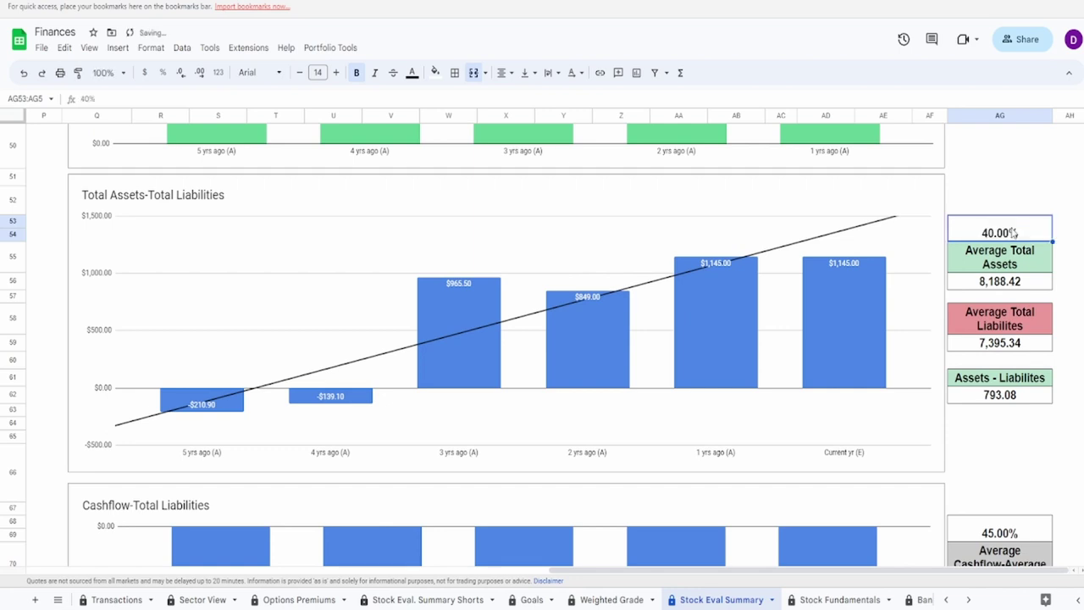
click(243, 382)
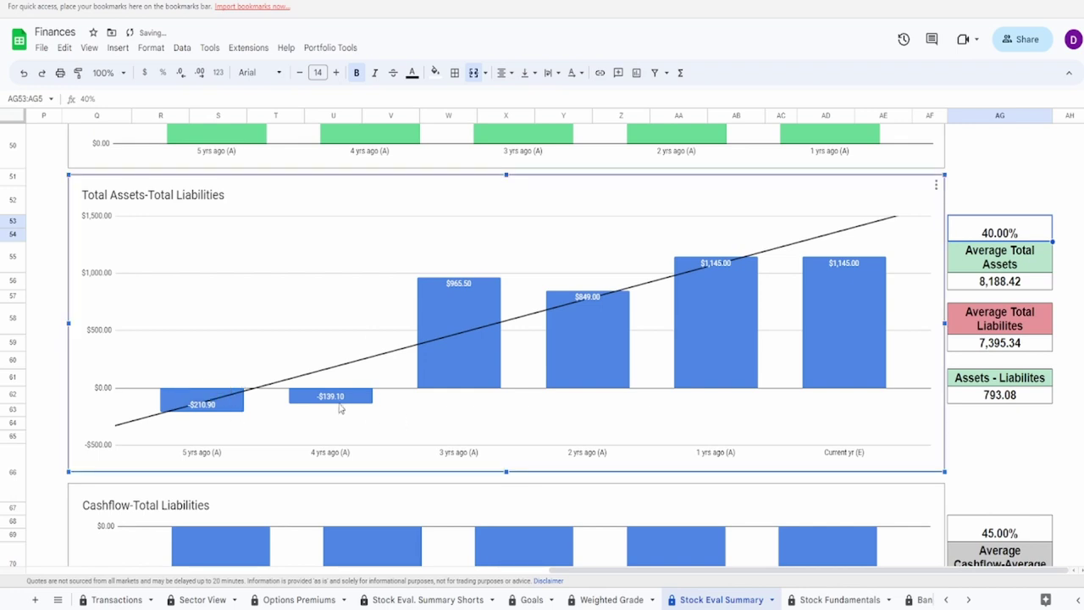
mouse_move(349, 398)
mouse_move(684, 331)
- Examine the Cashflow-Total Liabilities chart across the five years and its average cashflow minus average total liabilities
scroll(760, 297, down, 4)
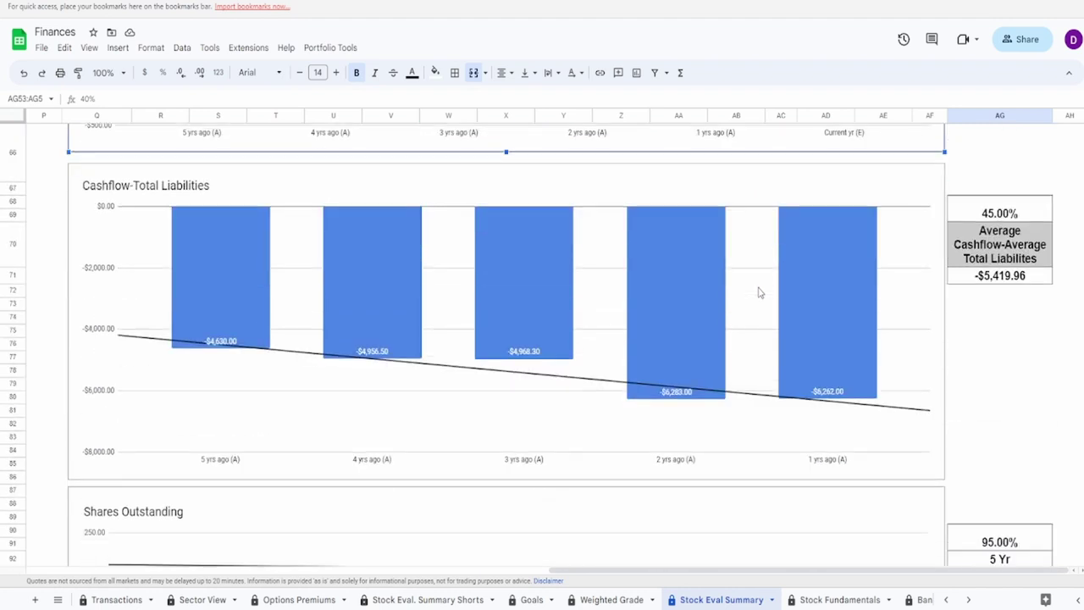
click(640, 284)
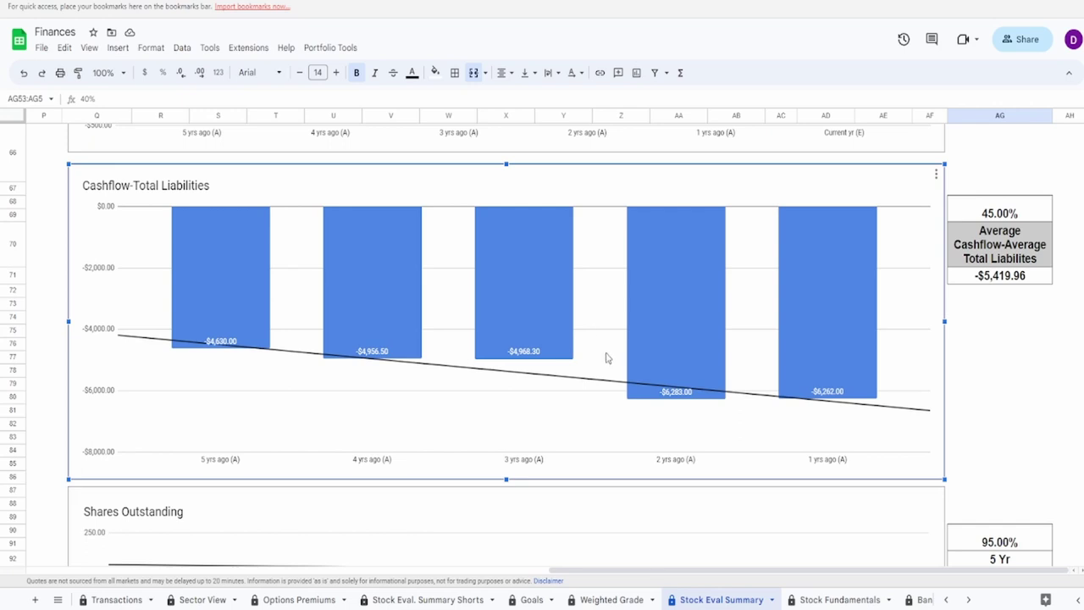
mouse_move(691, 372)
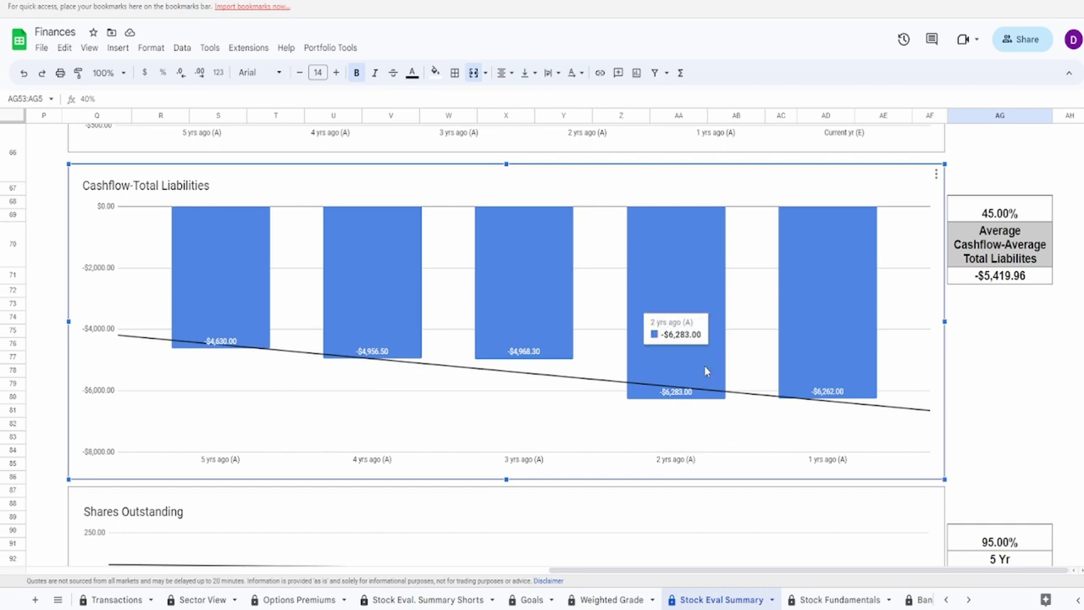
mouse_move(796, 380)
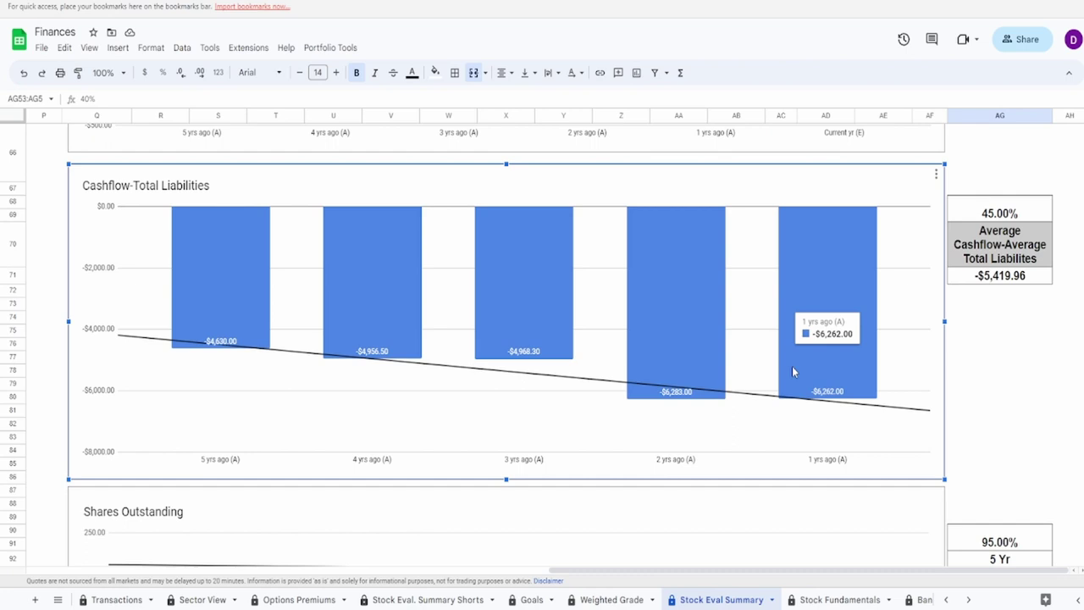
mouse_move(241, 281)
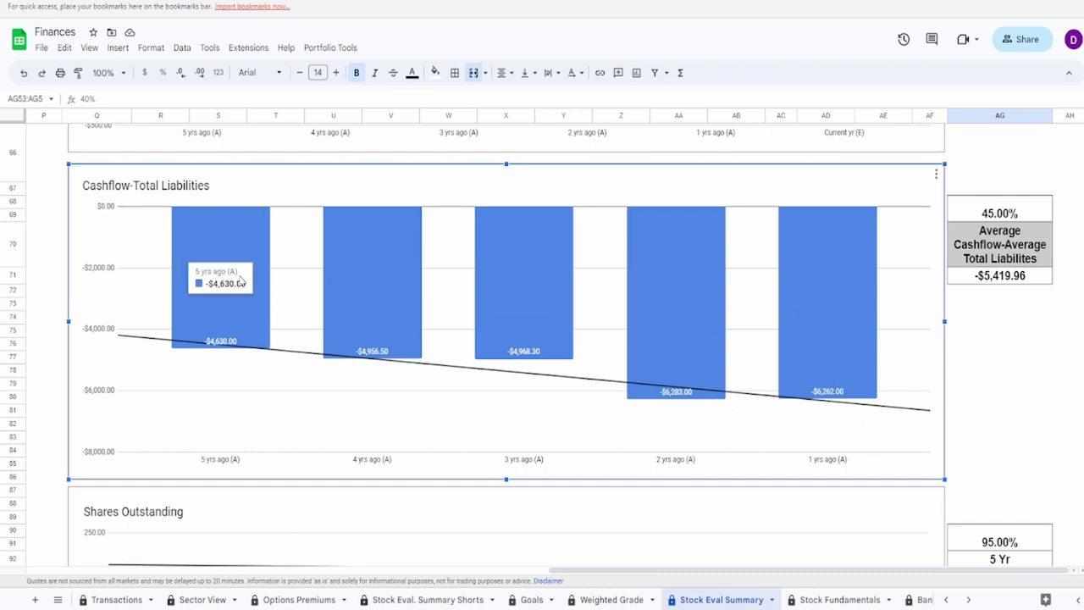
mouse_move(840, 357)
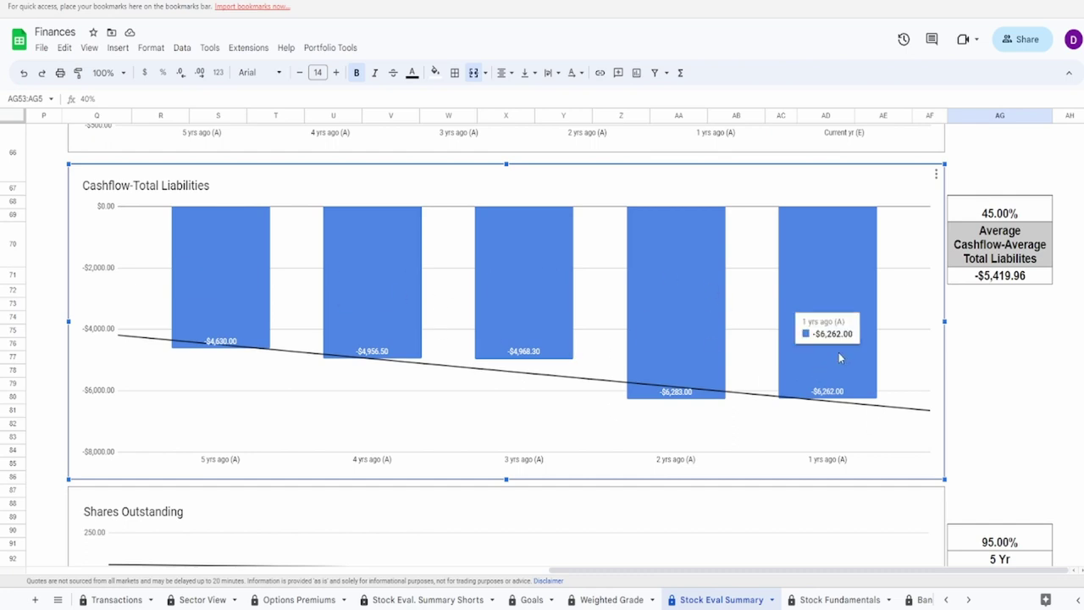
click(978, 278)
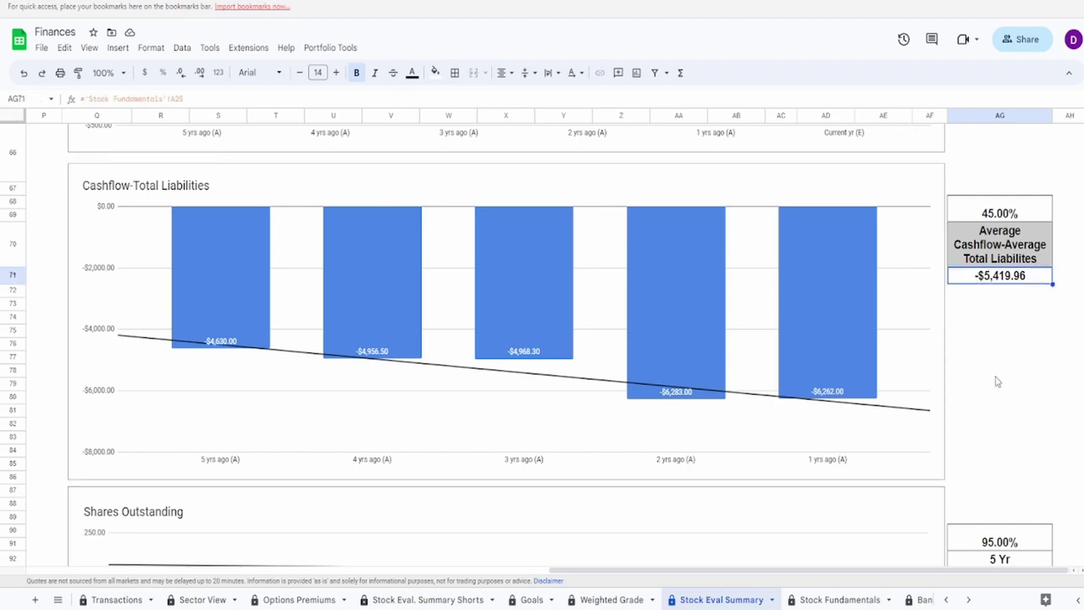
- Set the Cashflow-Total Liabilities percentage score to 35%
click(997, 213)
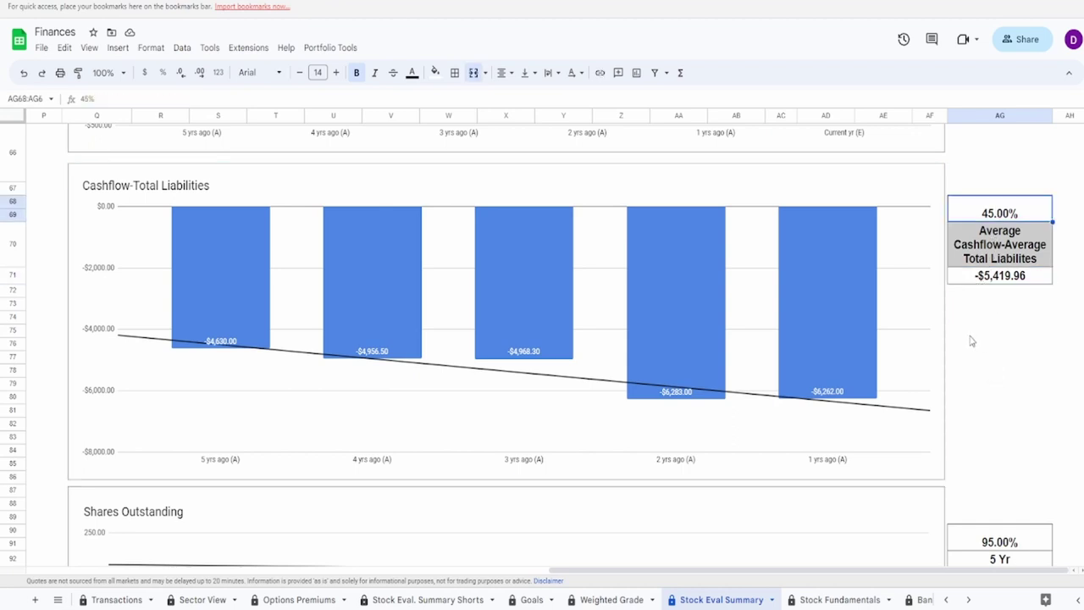
text(35)
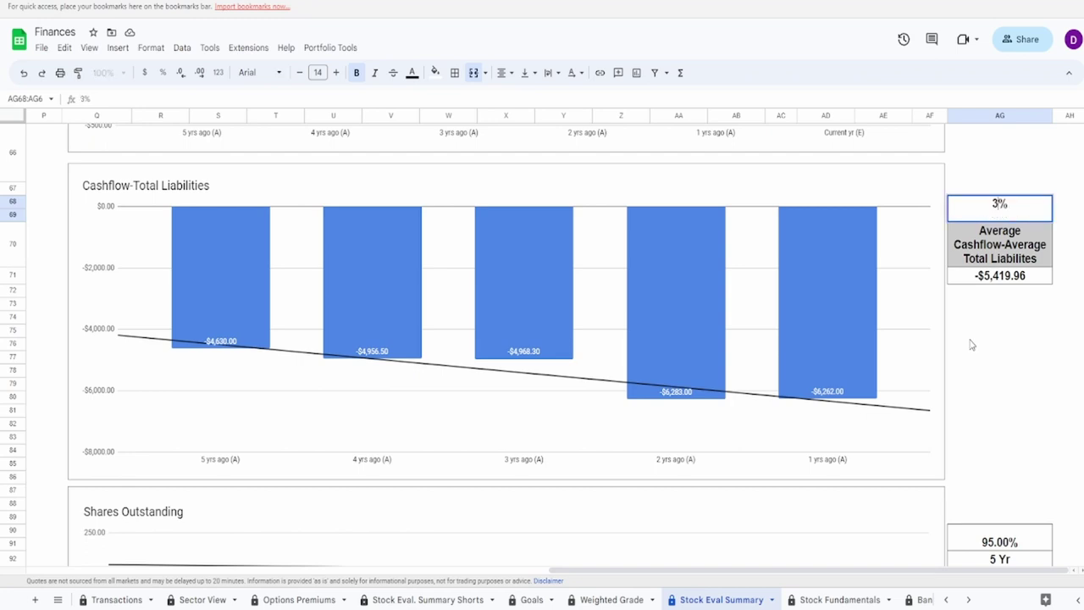
key(Return)
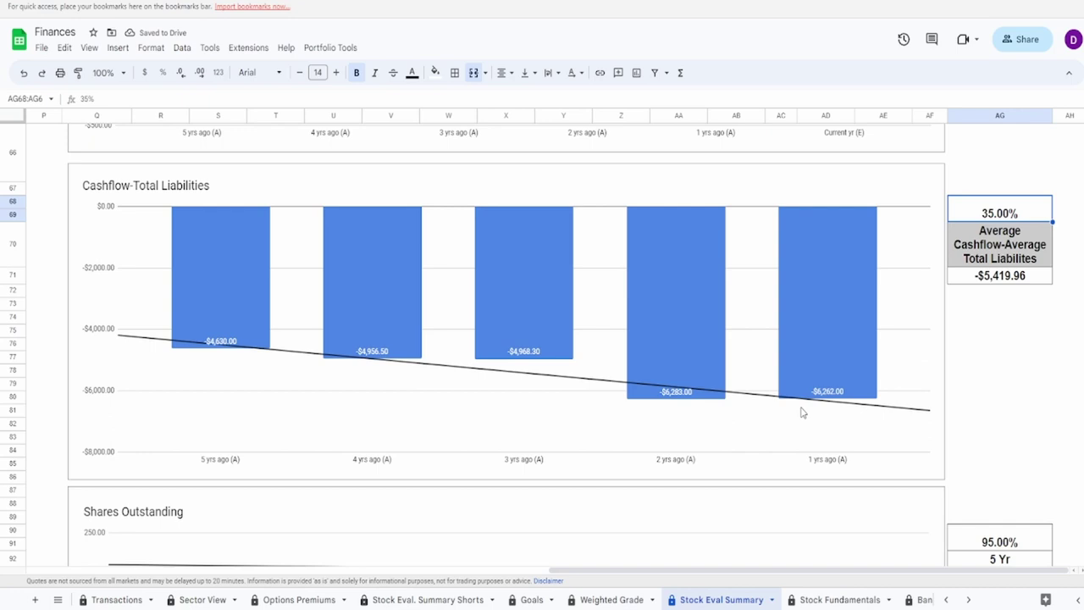
- Review the Shares Outstanding chart with its five-year change, previous-to-current change and percentage score
scroll(802, 413, down, 5)
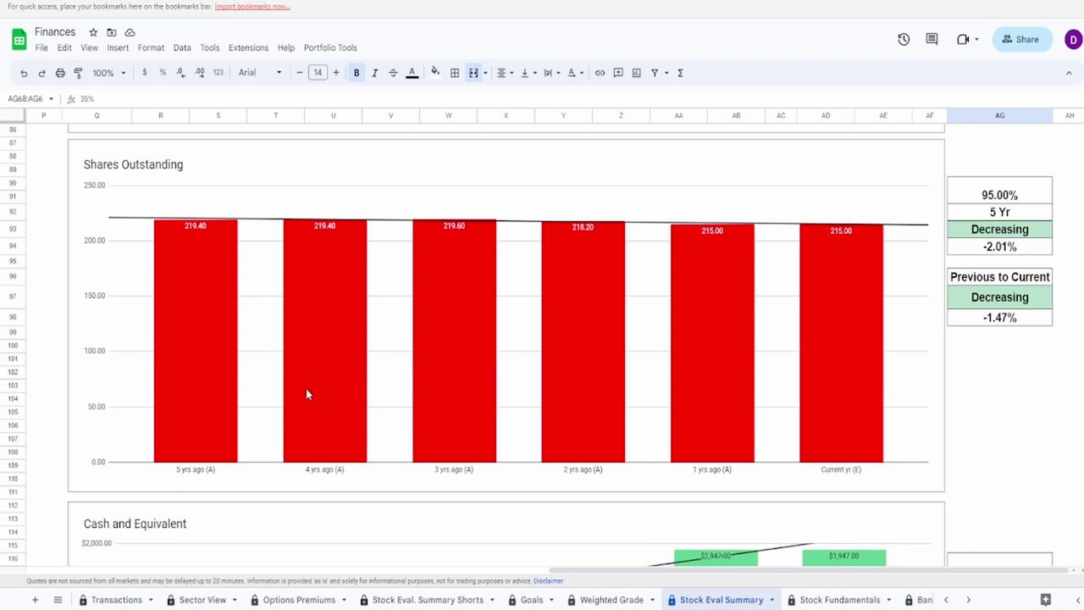
click(170, 371)
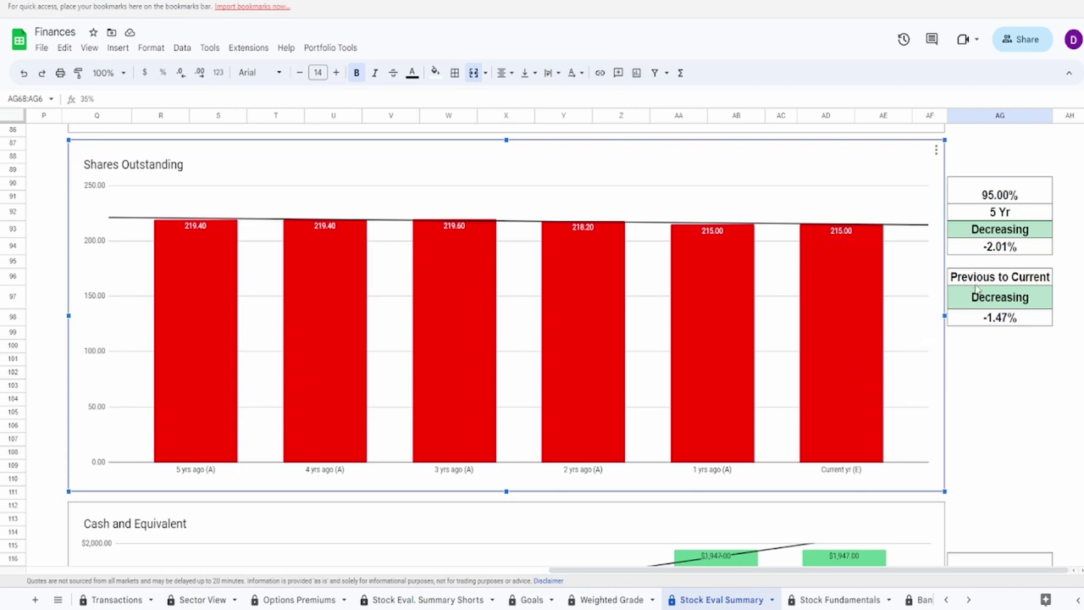
click(1001, 253)
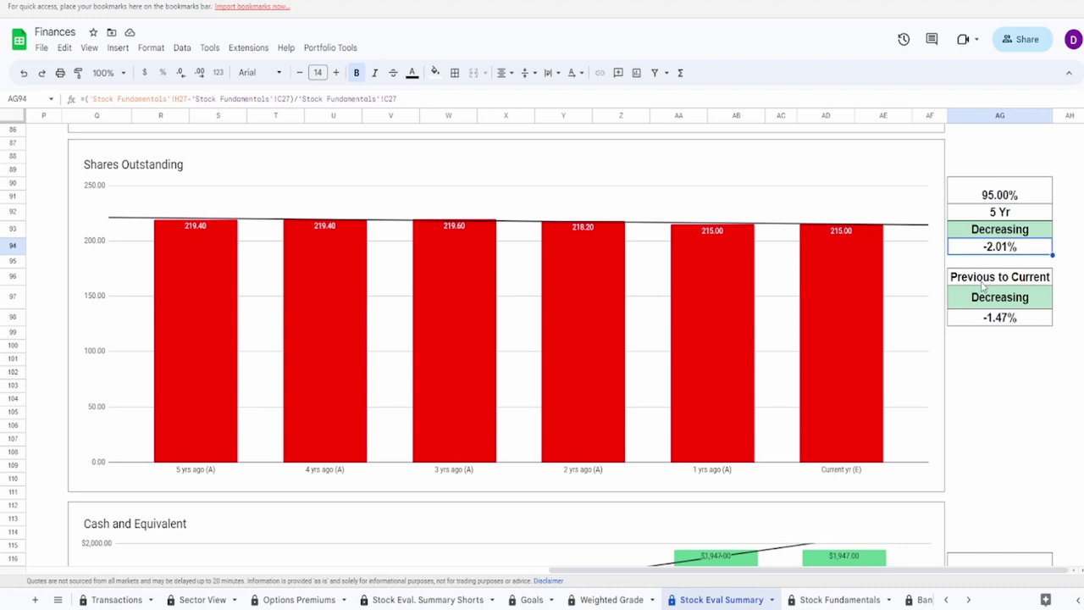
click(990, 327)
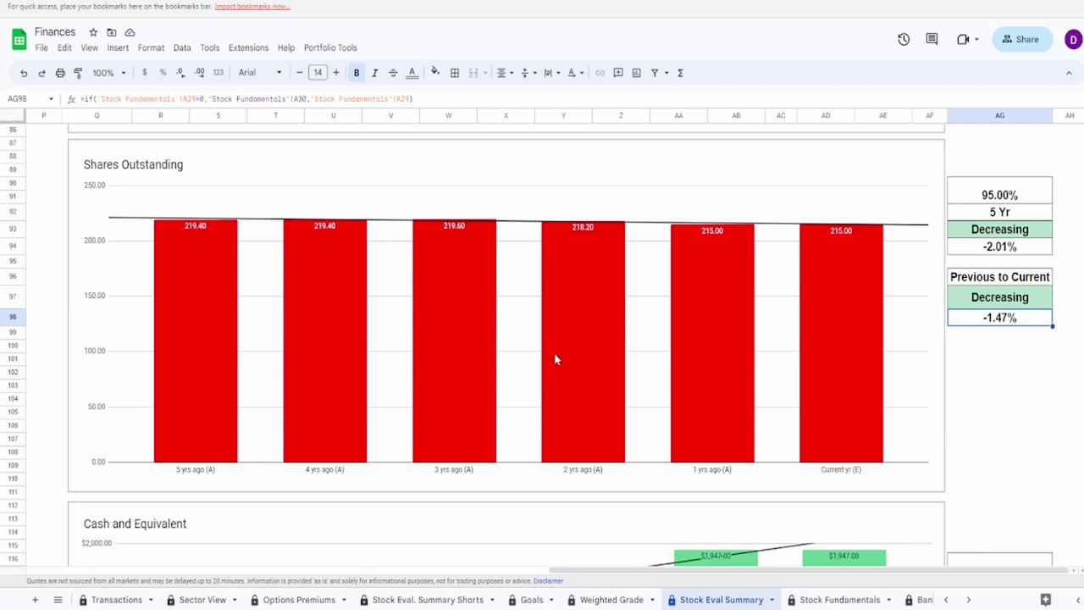
click(204, 364)
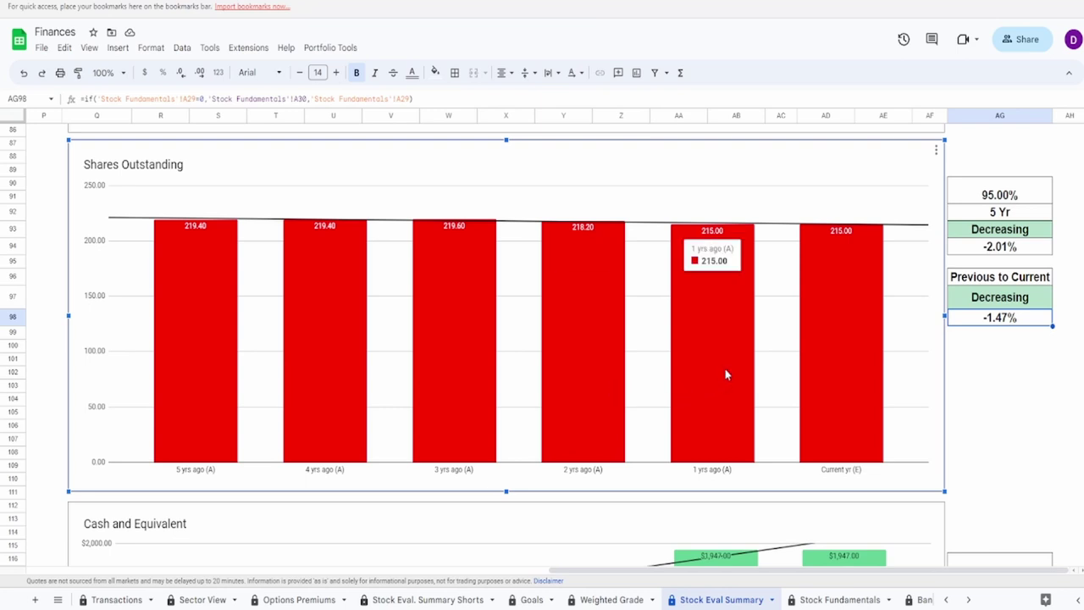
click(978, 200)
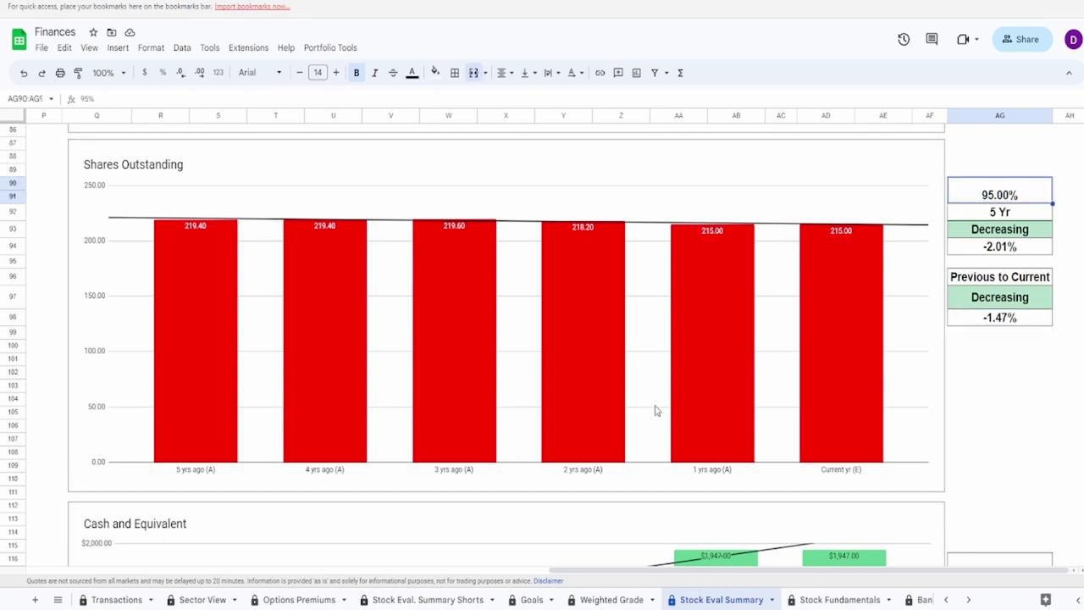
- Examine the yearly bars of the Cash and Equivalent chart and the average cash figure
scroll(655, 411, down, 4)
click(764, 327)
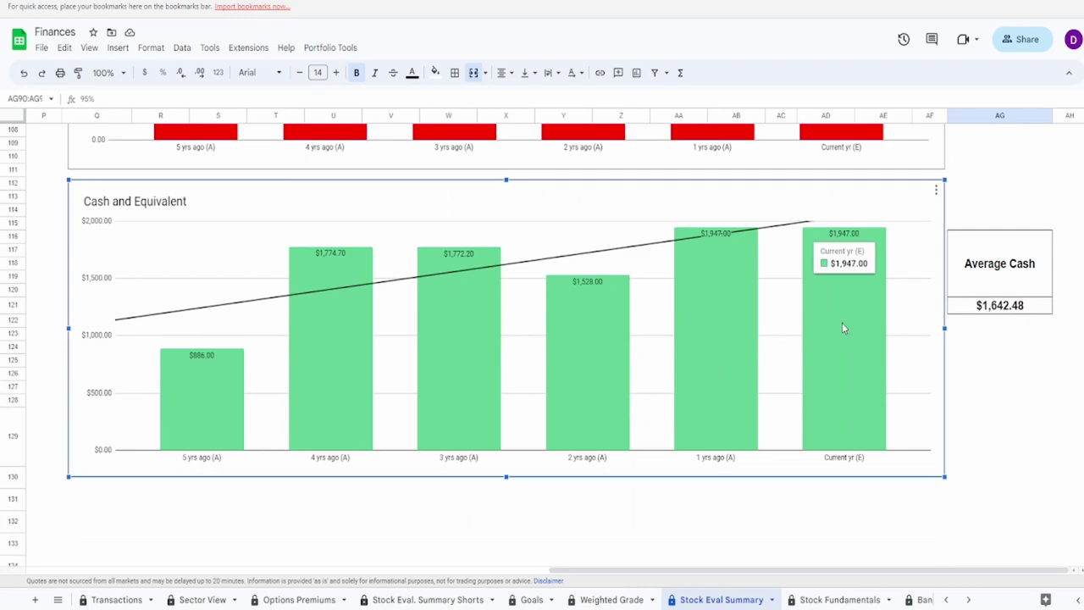
click(994, 309)
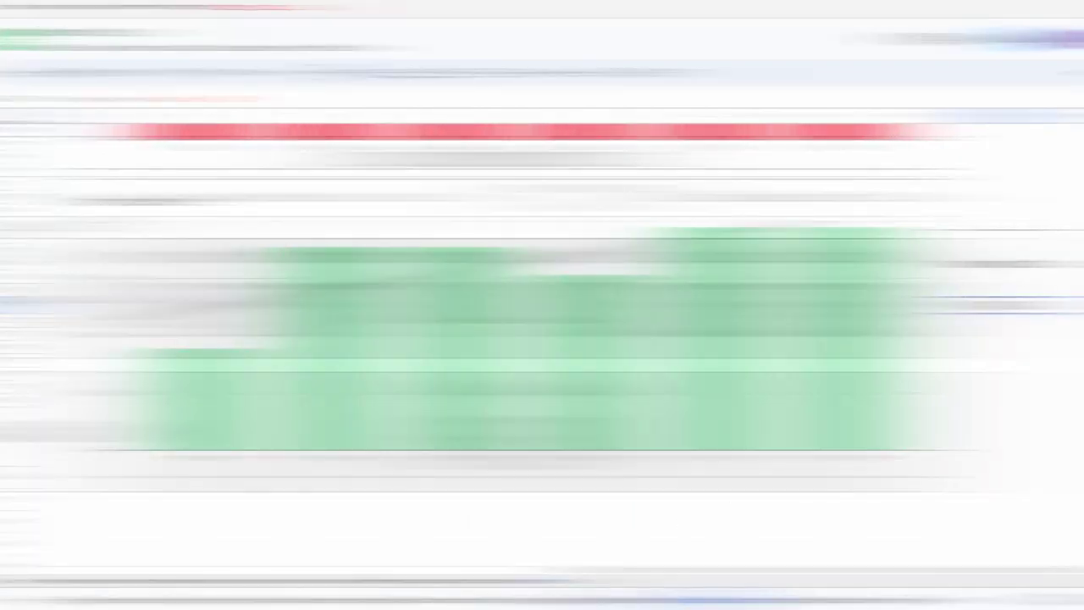
- Review each category grade on the Weighted Grade sheet, from Net Income to Shares Out., and the resulting Total Grade
click(211, 310)
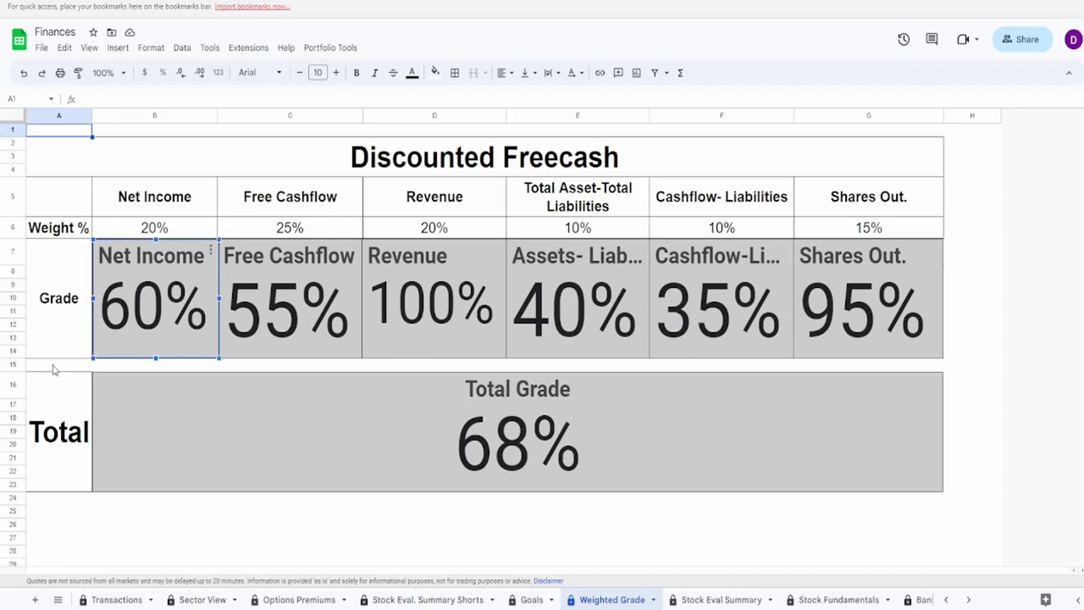
click(288, 335)
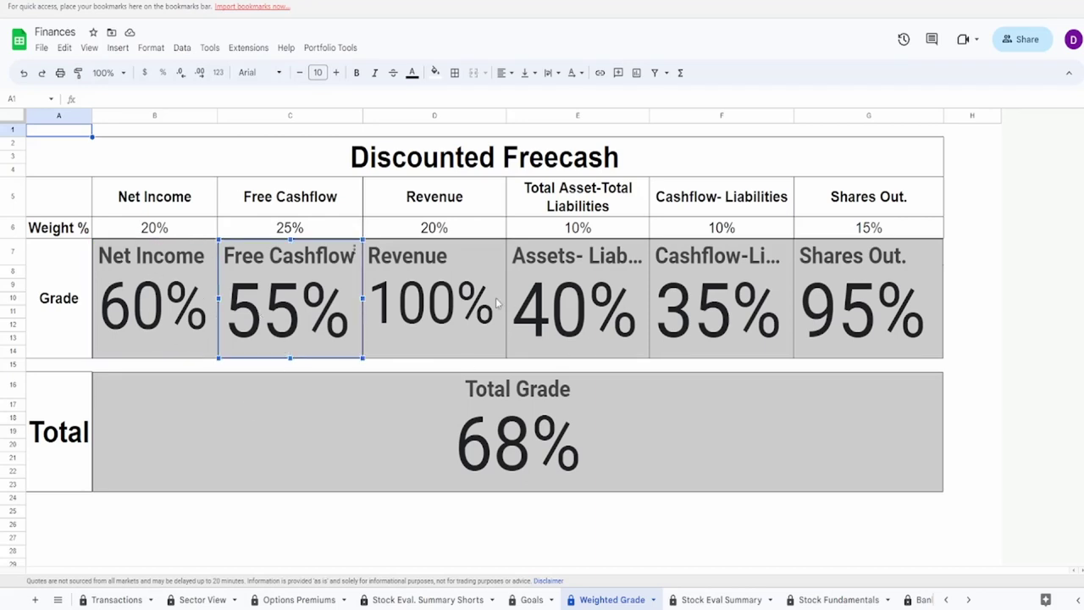
click(461, 313)
click(542, 334)
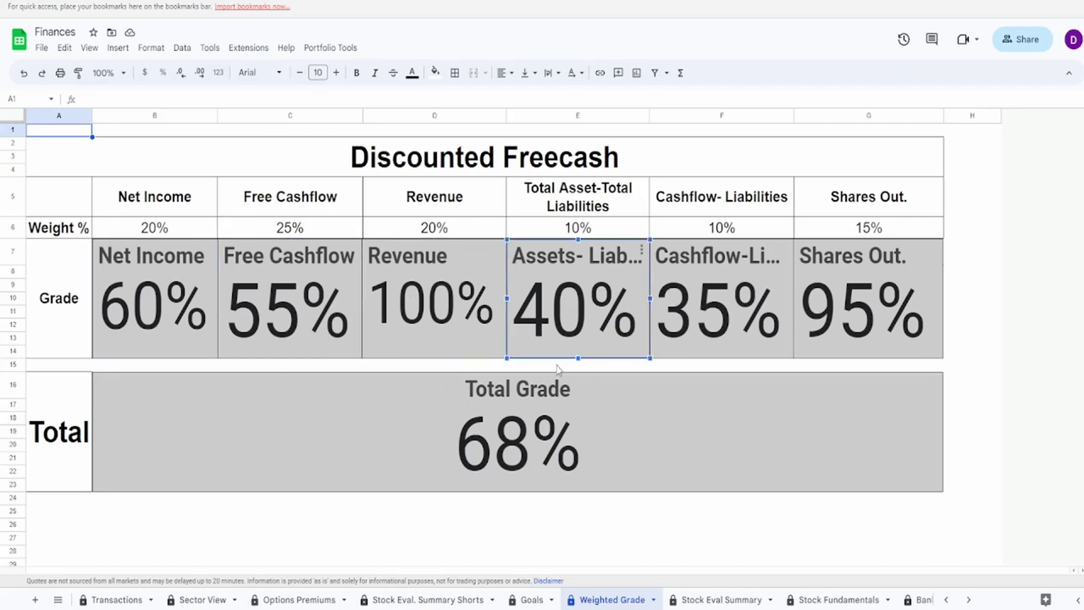
click(710, 330)
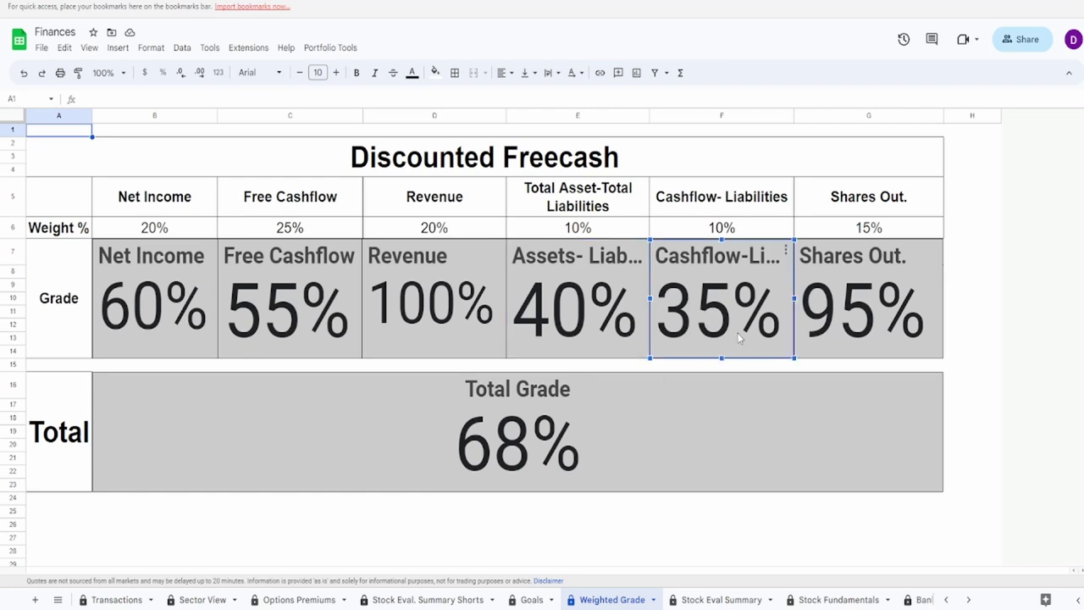
click(835, 311)
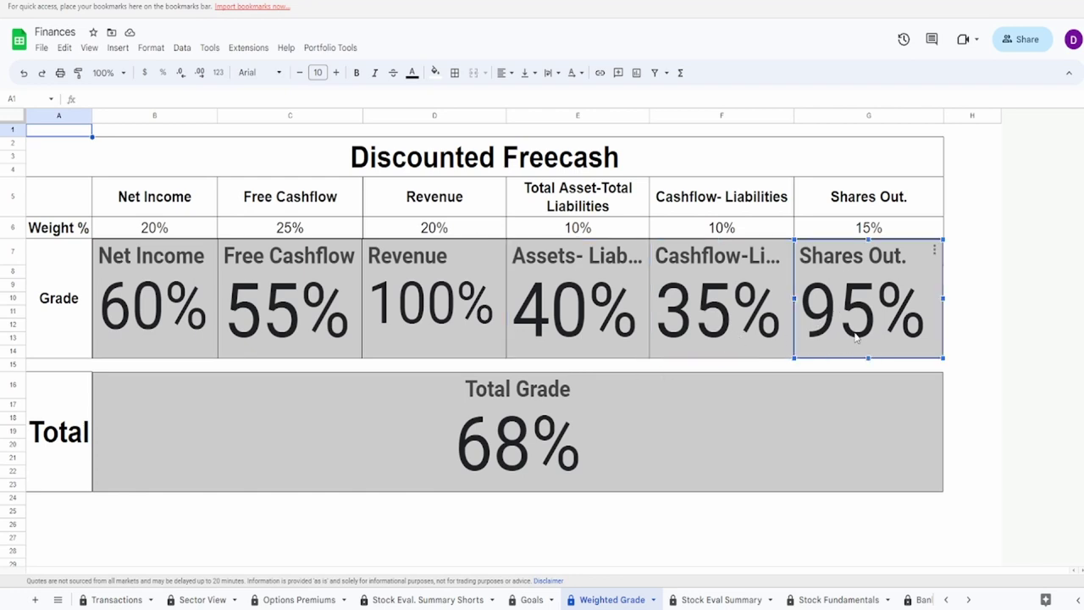
click(519, 460)
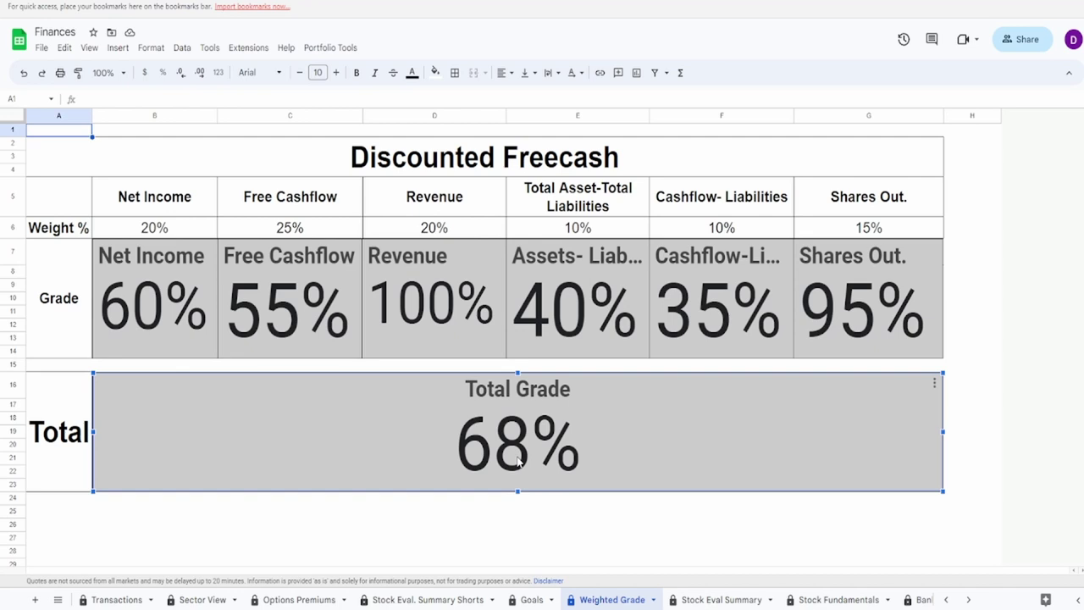
click(561, 283)
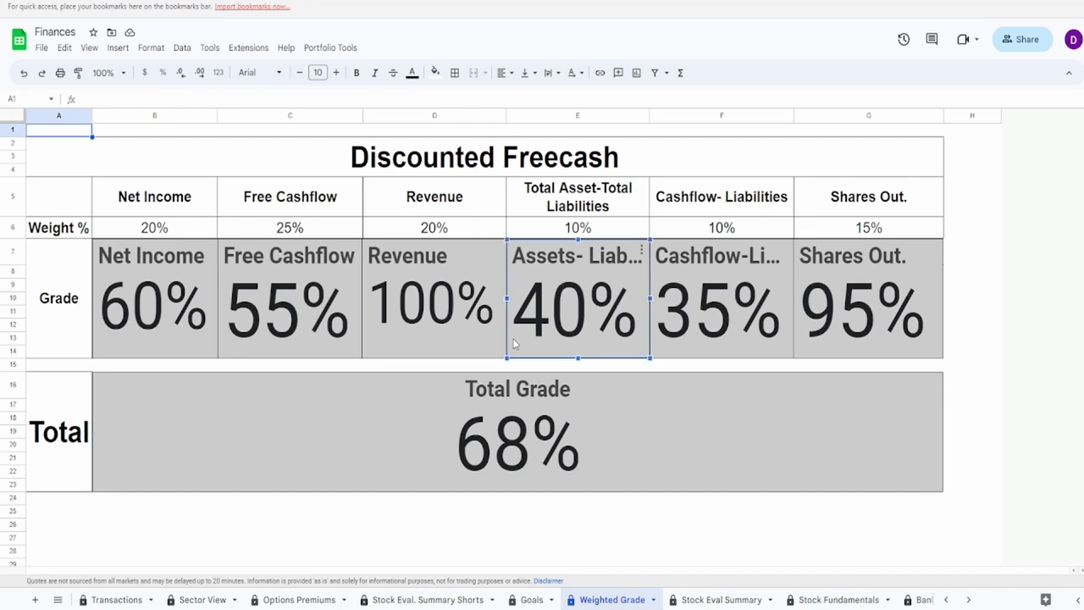
click(505, 430)
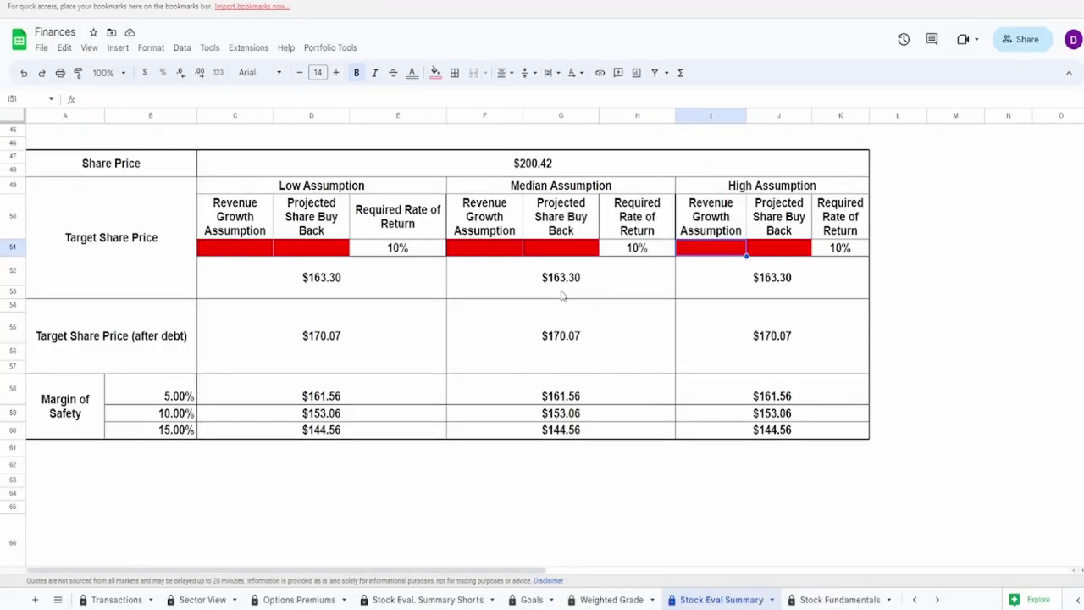
- Check the current share price, and look up ADSK's forward revenue growth on its Seeking Alpha Growth page
click(510, 168)
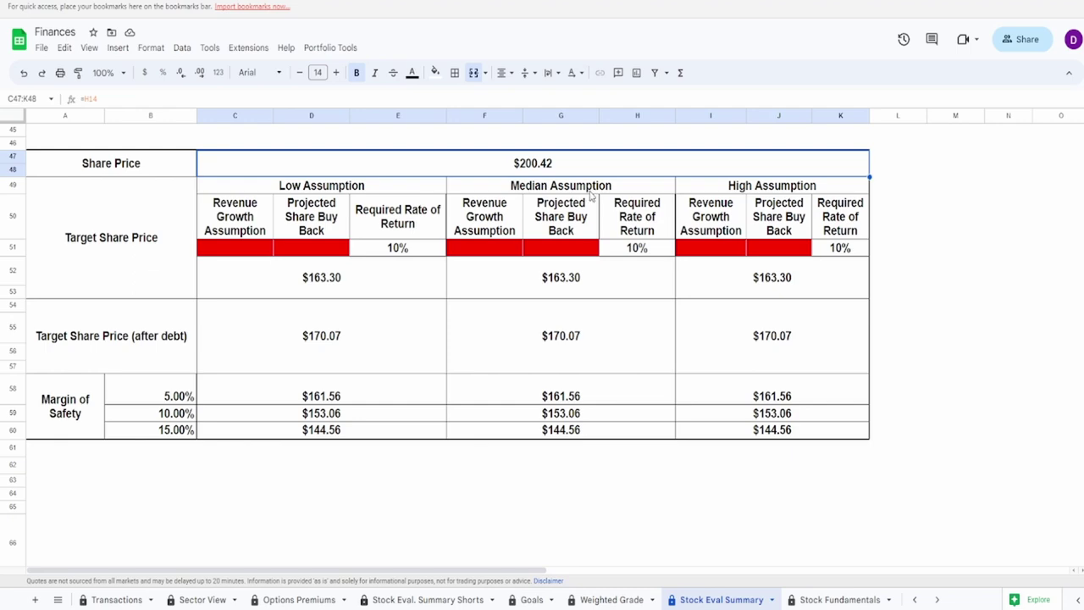
click(728, 7)
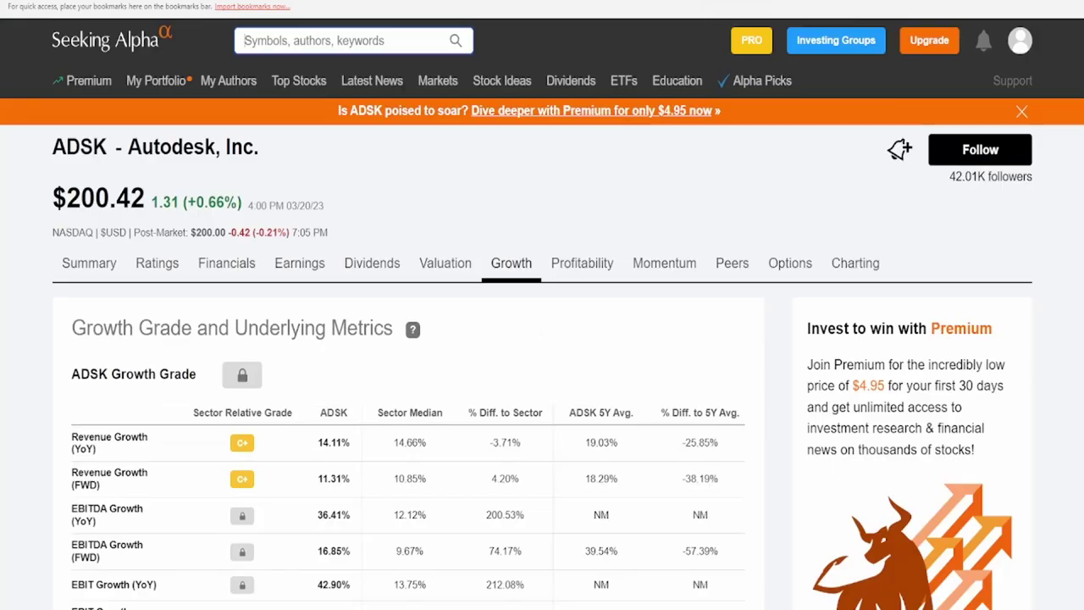
double_click(326, 479)
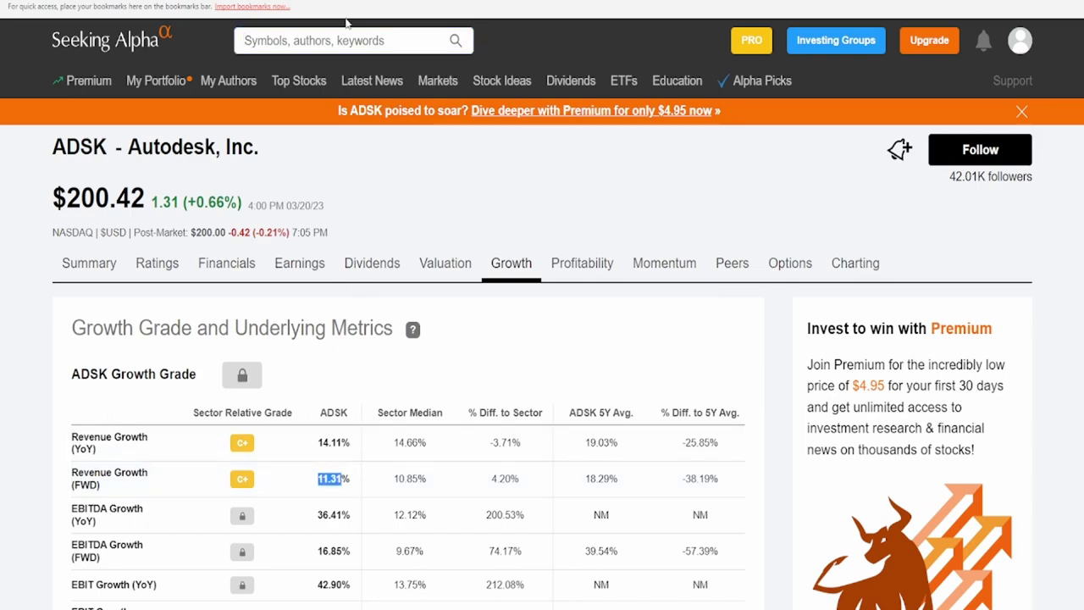
- Return to the Finances spreadsheet and set the low, median and high revenue growth assumptions to 8%, 10% and 12%
key(ctrl+shift+Tab)
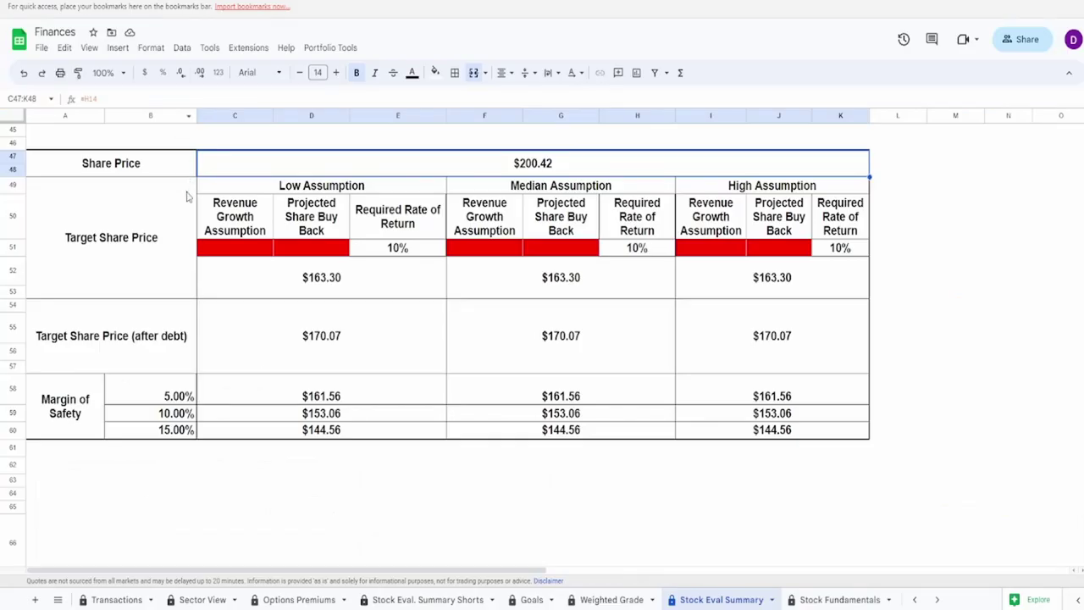
click(230, 251)
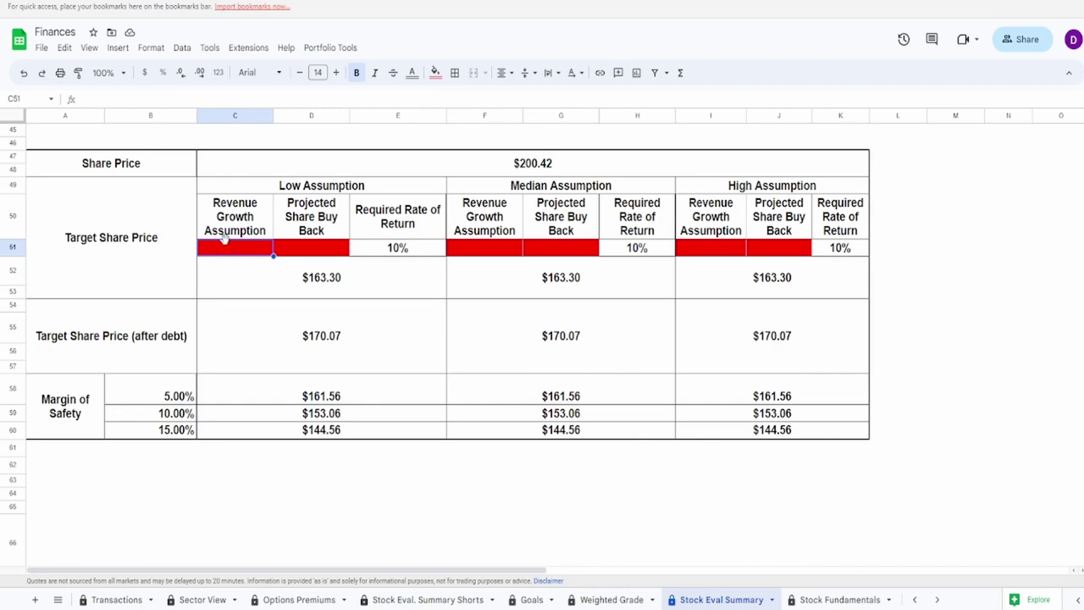
text(8%)
click(495, 253)
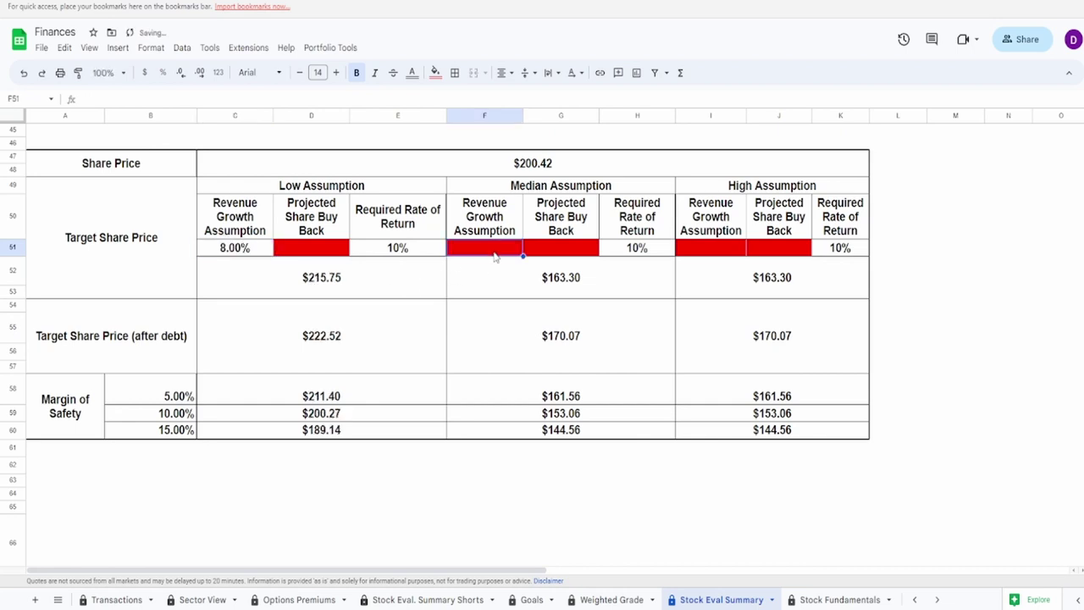
text(10%)
click(731, 254)
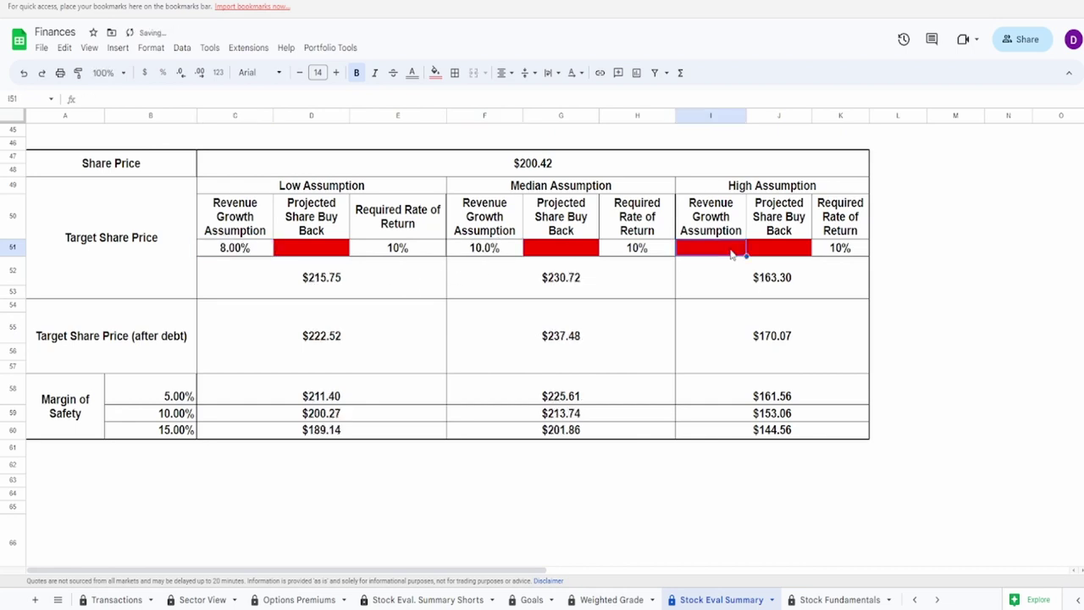
text(12%)
key(Return)
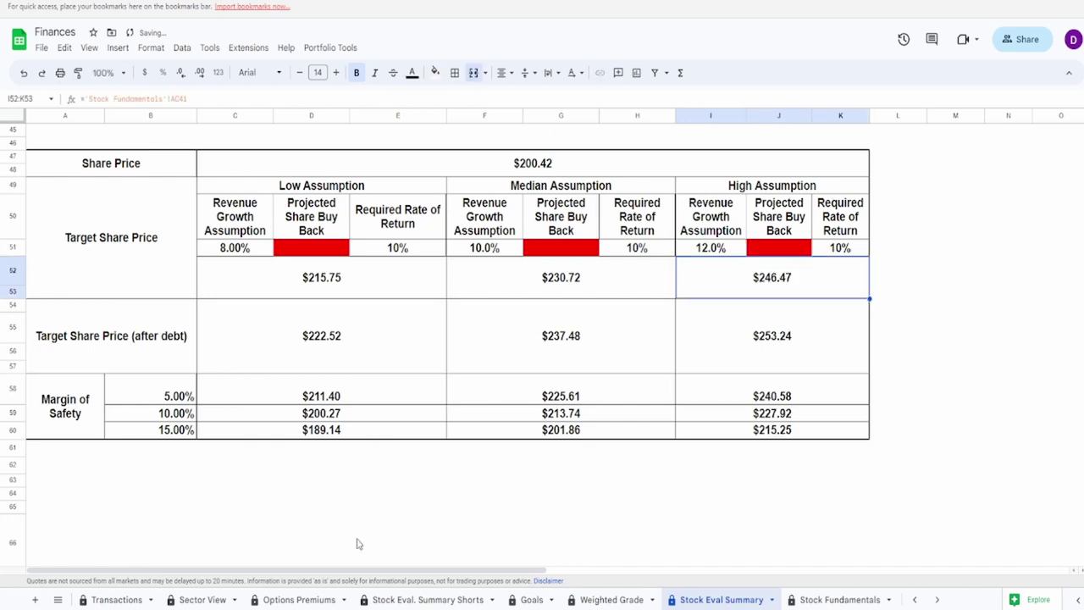
- Set the projected share buy back to 1% for the low, 2% for the median and 3% for the high assumption
click(335, 253)
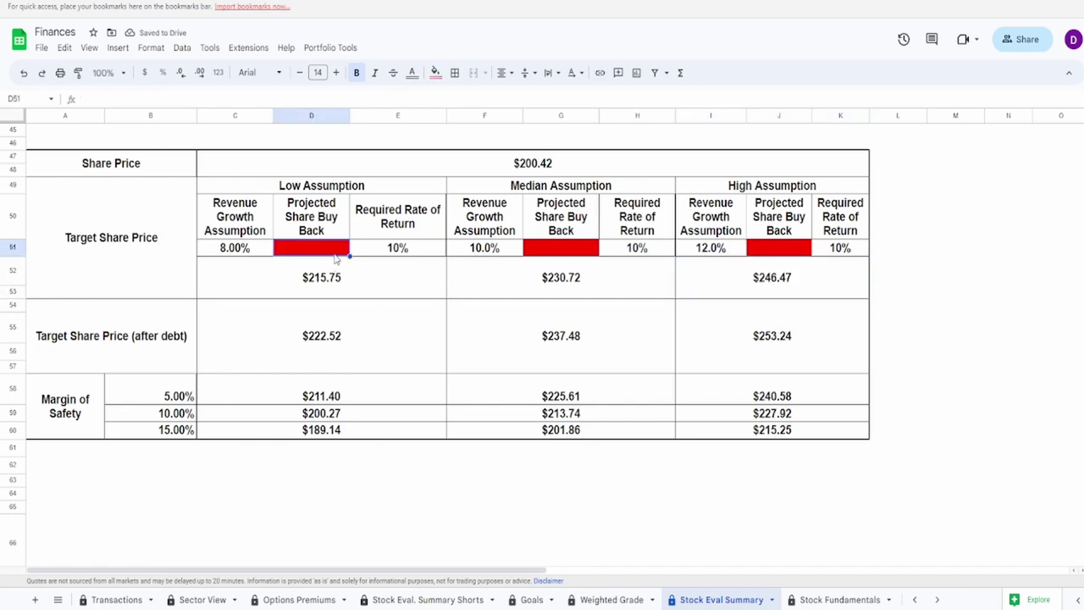
text(1%)
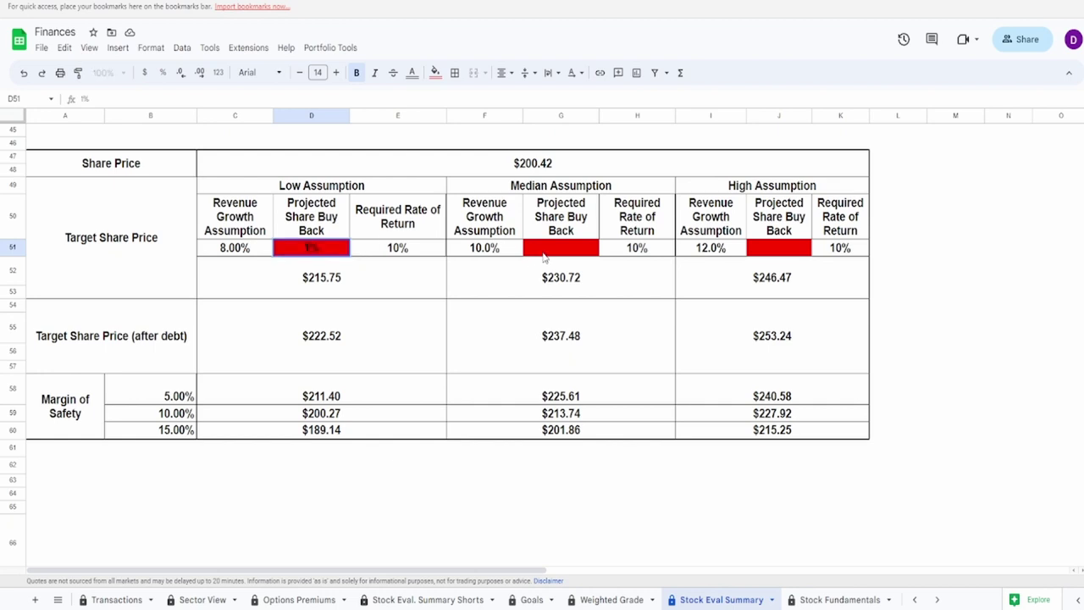
click(546, 254)
text(2%)
click(769, 248)
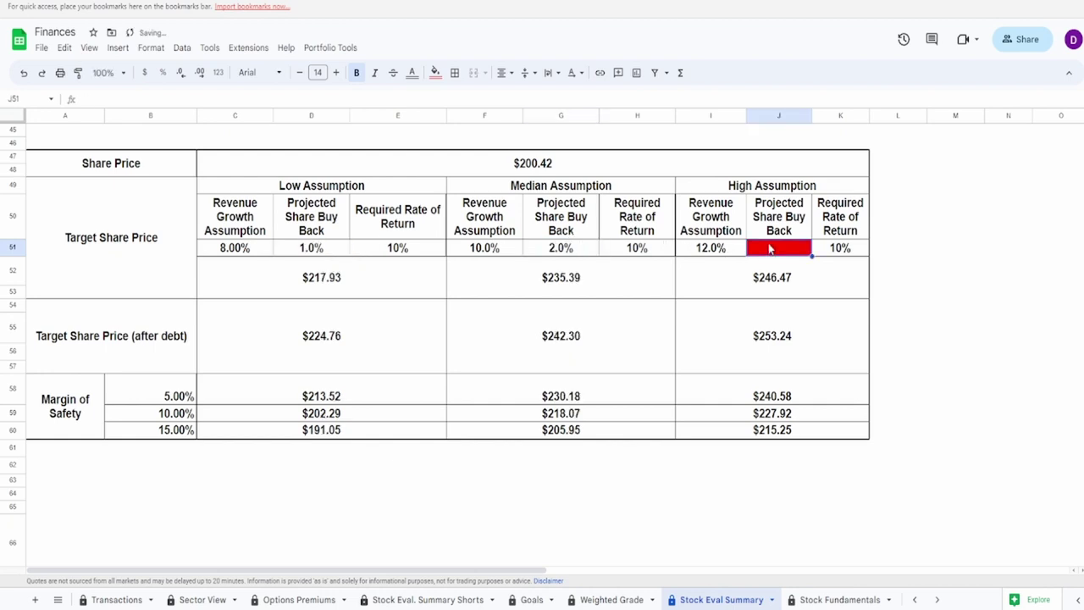
text(3%)
key(Return)
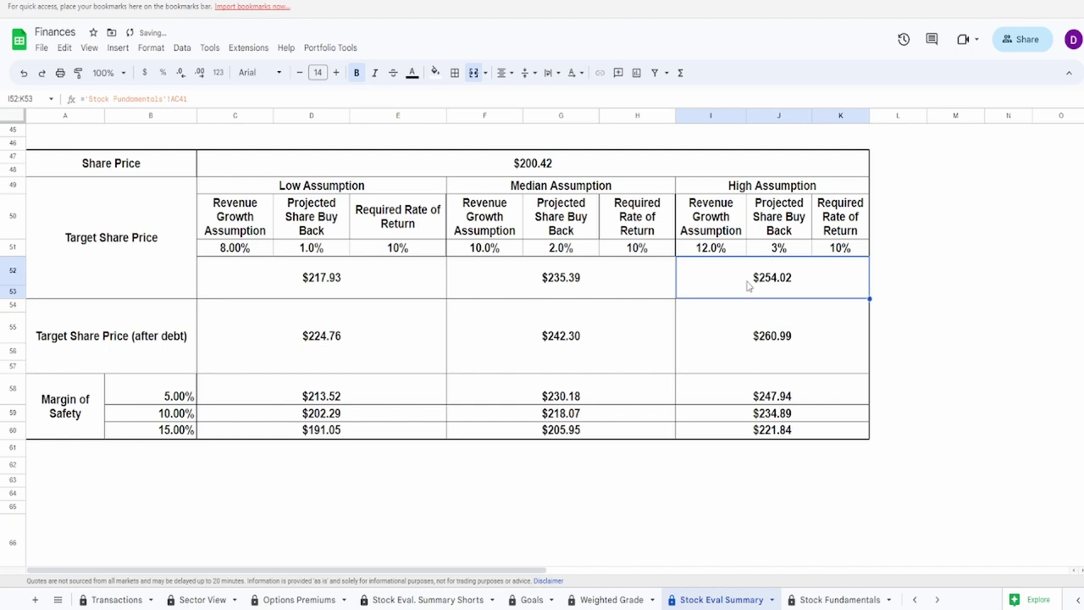
- Compare the low and high target share prices before and after debt, and the prices at the 5%, 10% and 15% margins of safety
click(363, 276)
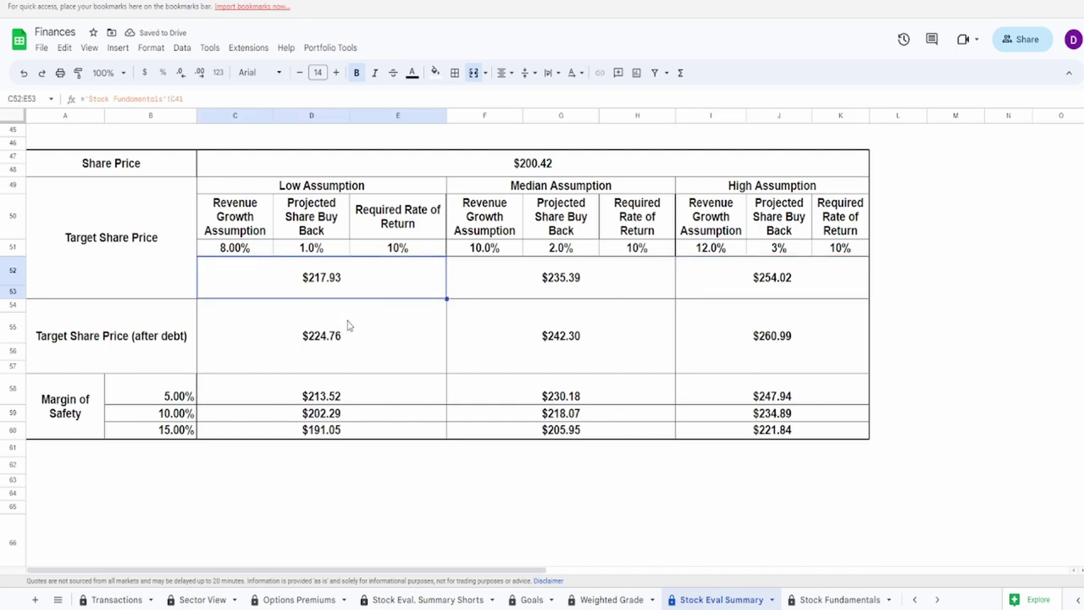
click(773, 298)
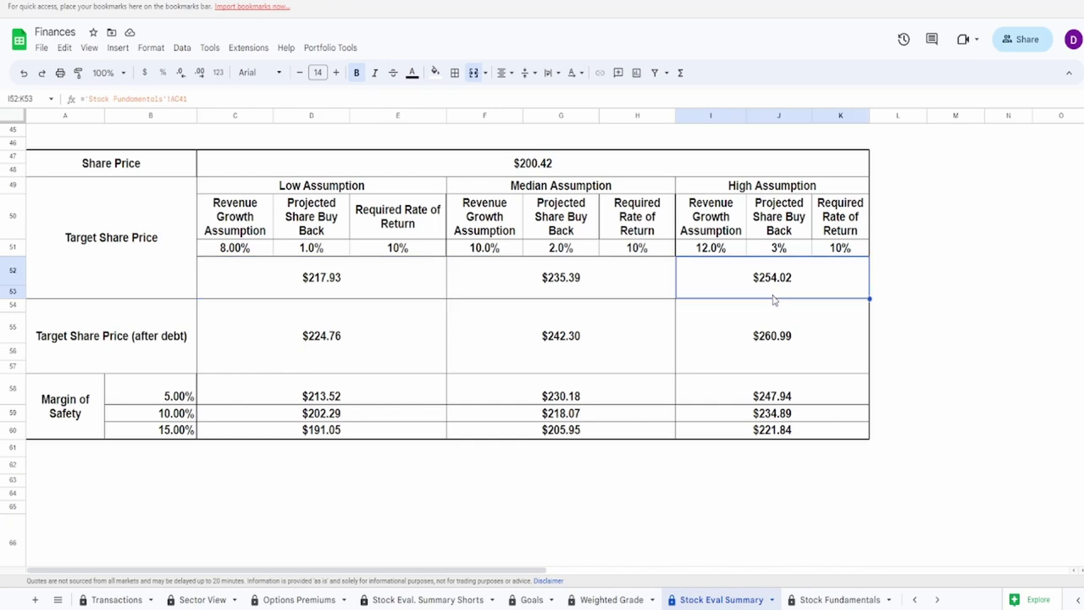
click(252, 335)
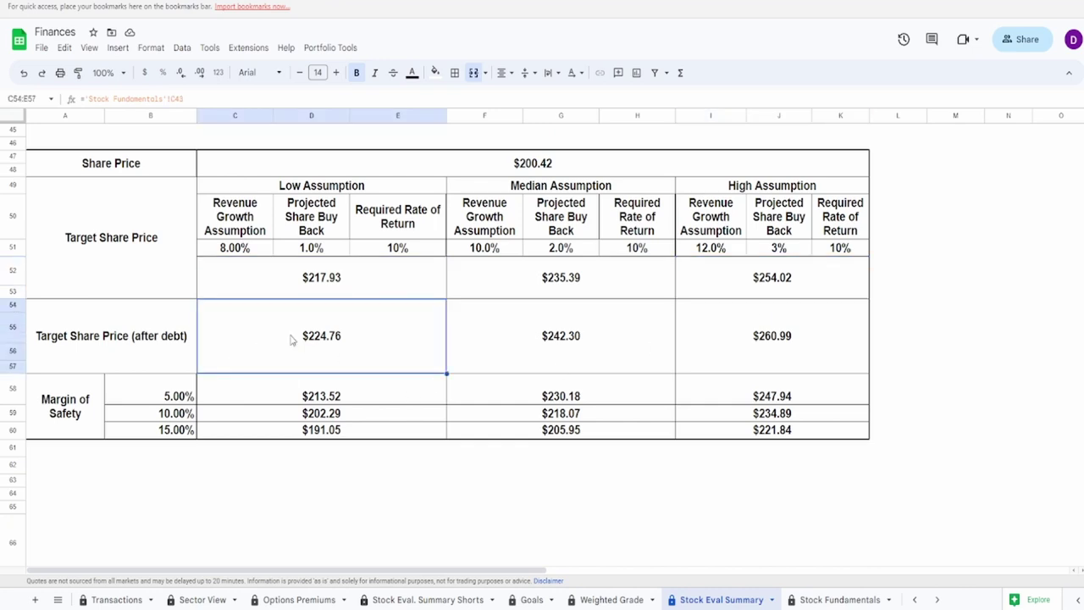
click(751, 365)
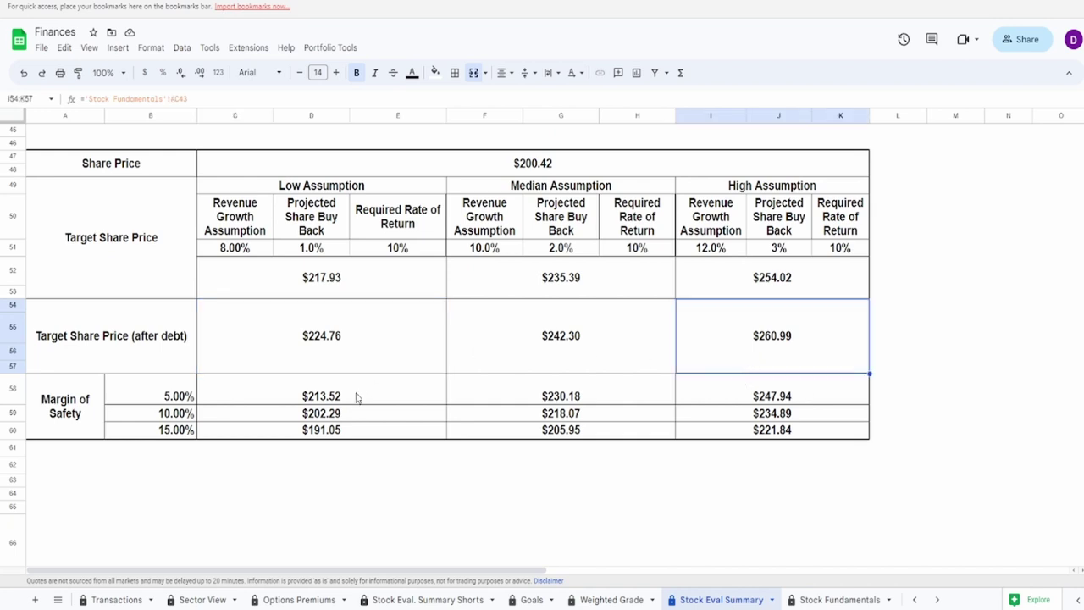
drag(179, 397, 182, 432)
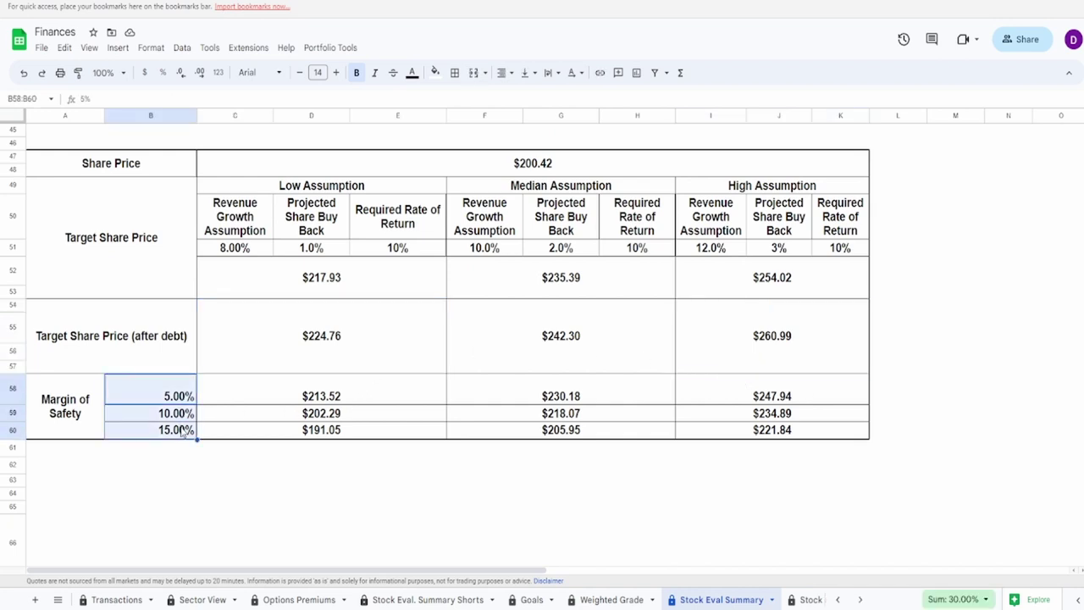
click(301, 435)
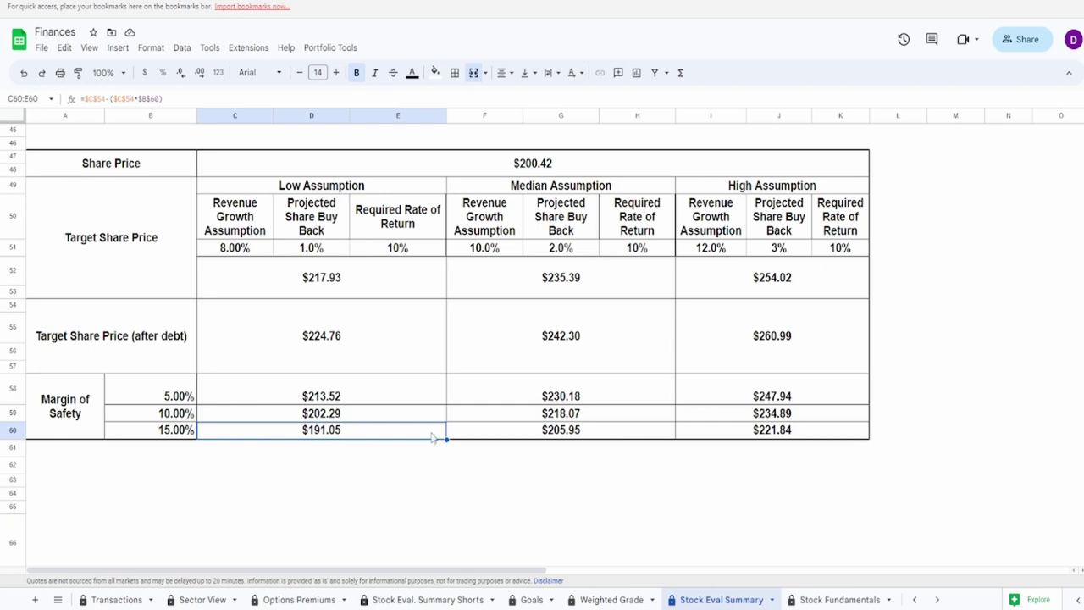
click(780, 391)
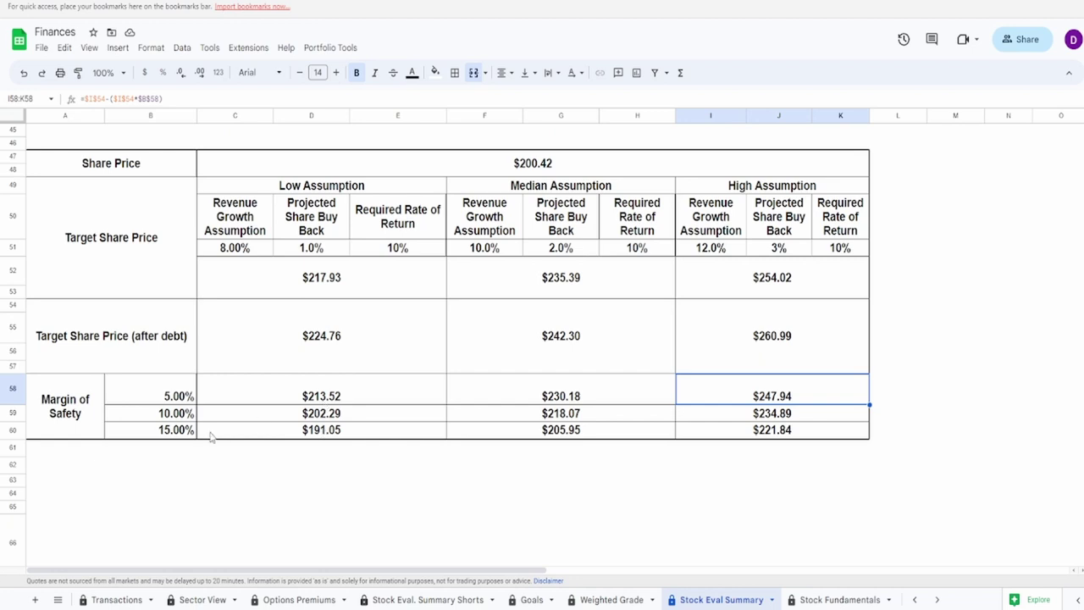
- Check the 15% margin of safety prices, and switch to the ADSK options chain to inspect the 190 put and the 202.5 and 207.5 calls
drag(187, 439, 448, 450)
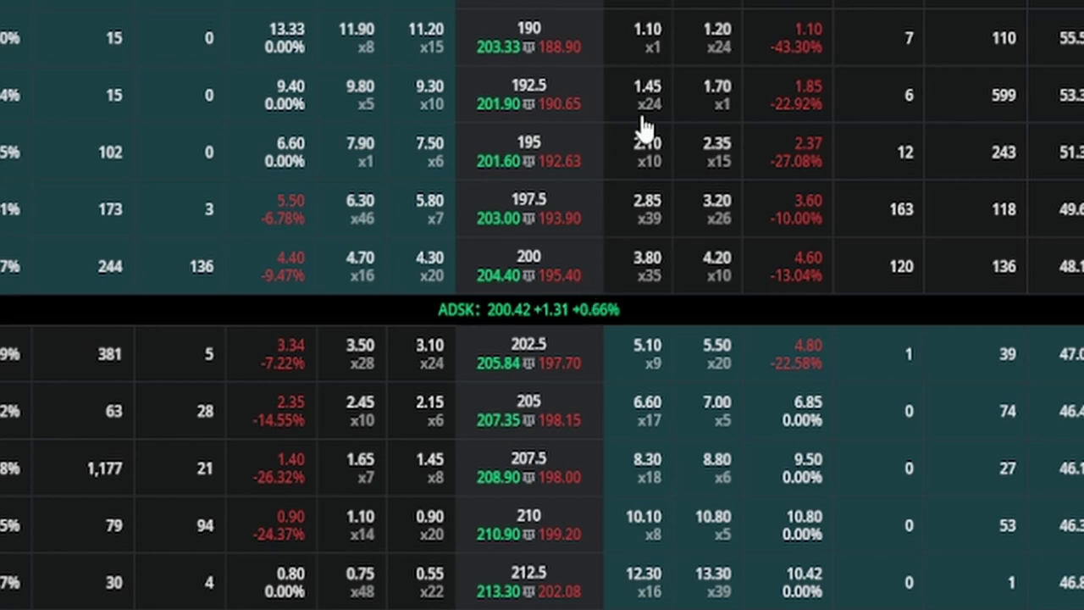
click(669, 60)
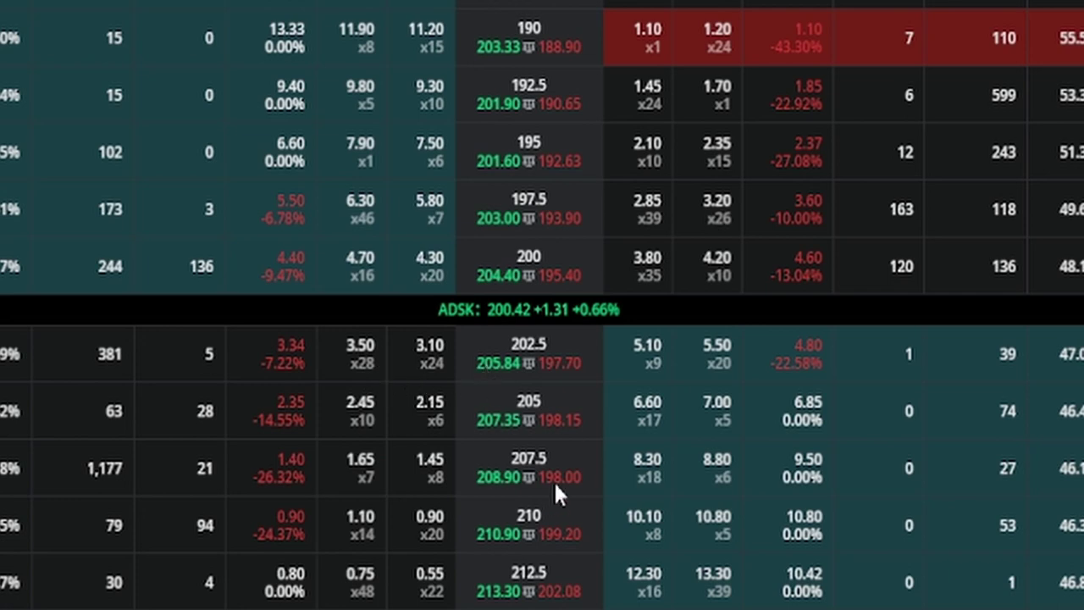
click(434, 354)
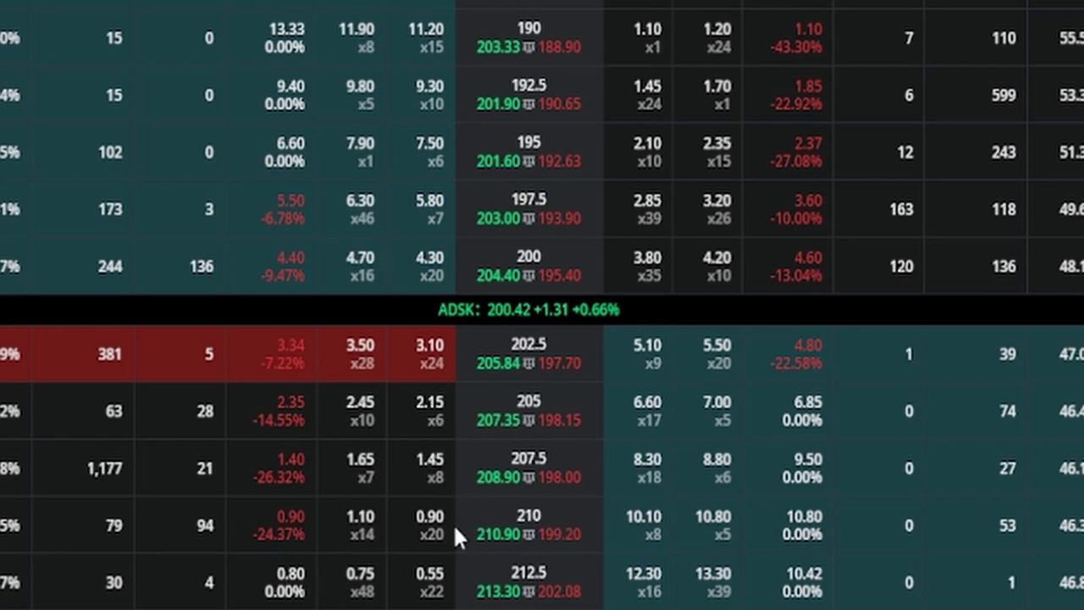
click(441, 479)
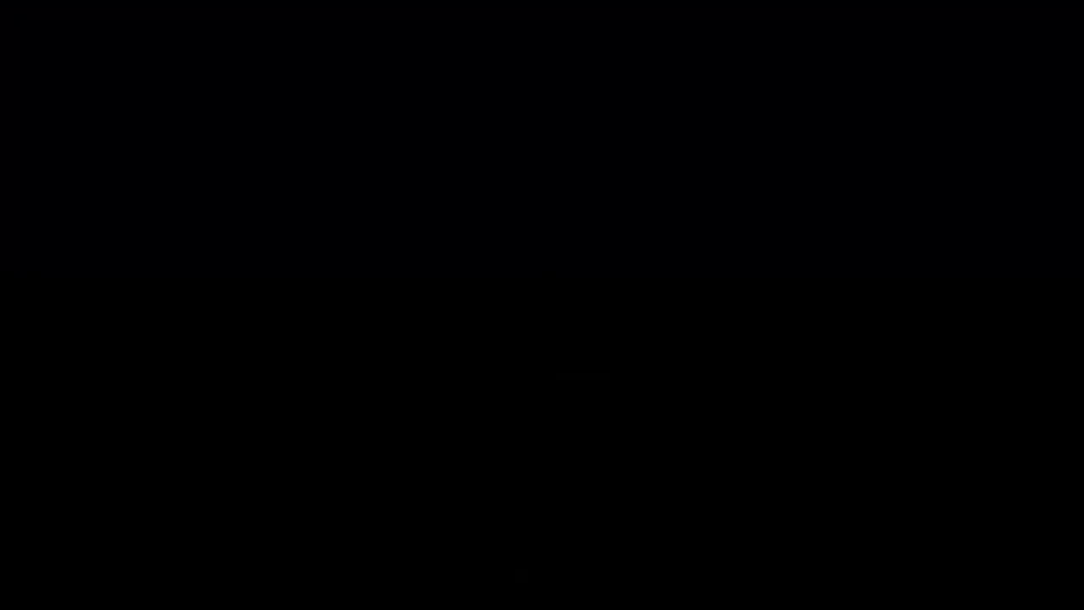
- Examine the put and call premiums around the current share price in the ADSK options chain for another expiration
scroll(798, 363, down, 8)
scroll(796, 366, up, 10)
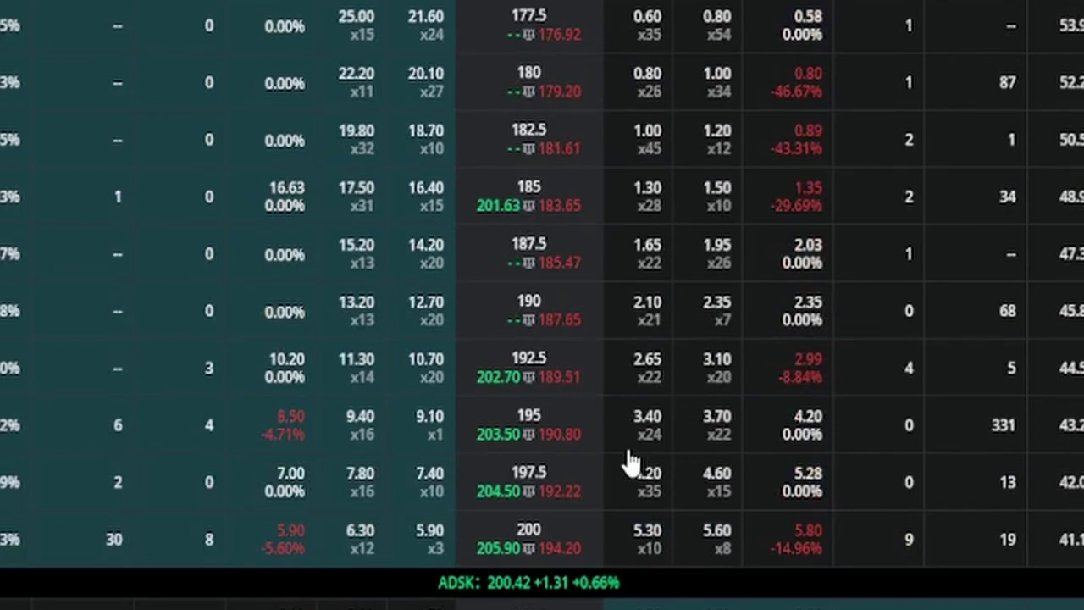
scroll(667, 517, down, 2)
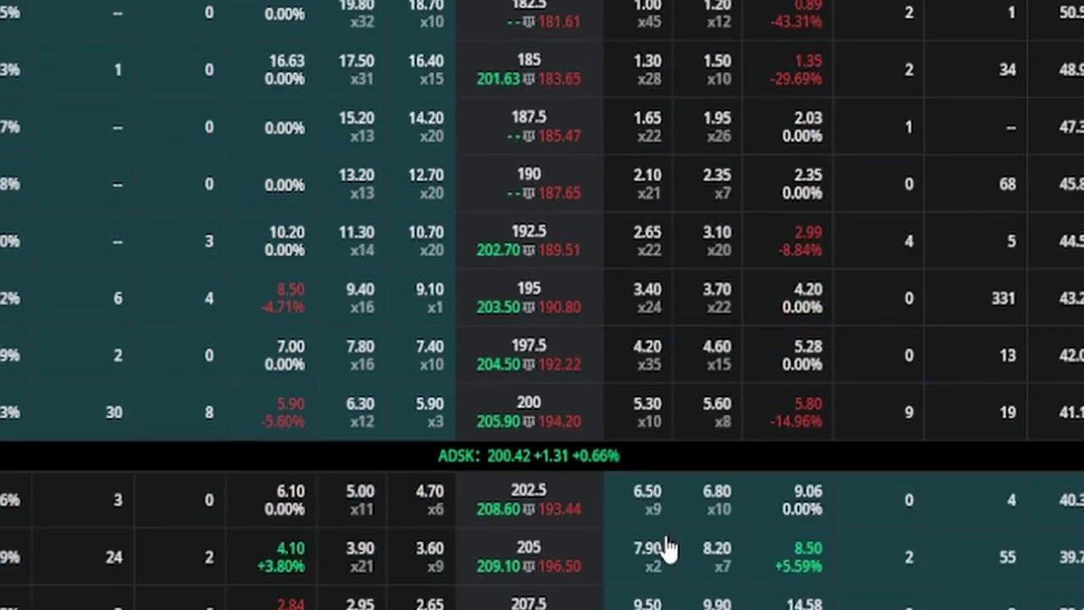